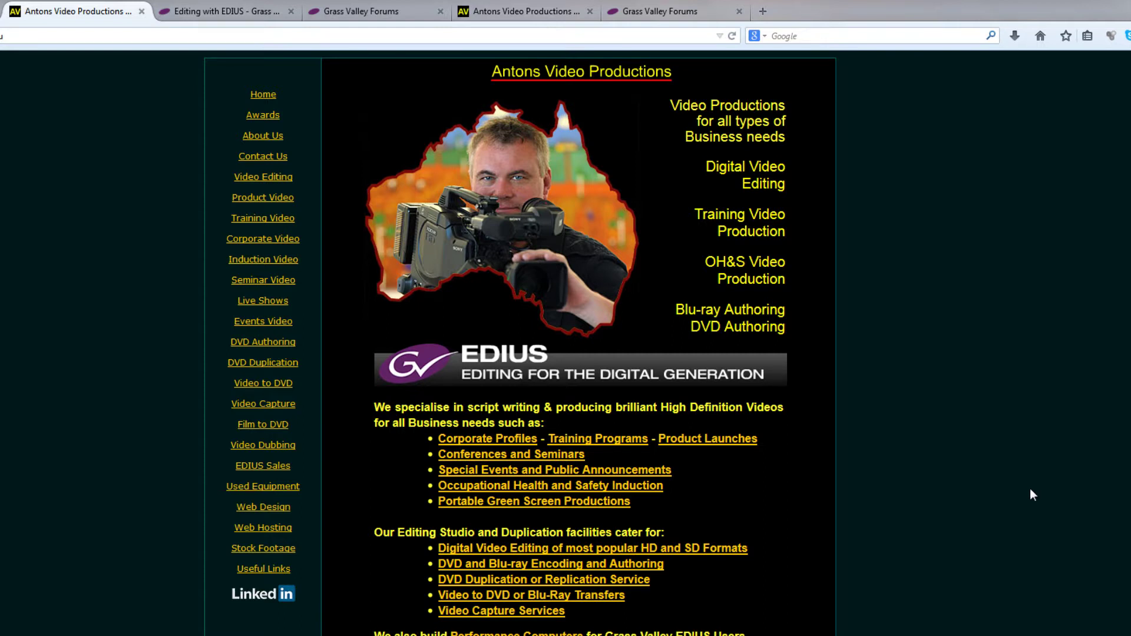
Switch to the Editing with EDIUS forum tab and look over its thread list.
click(225, 9)
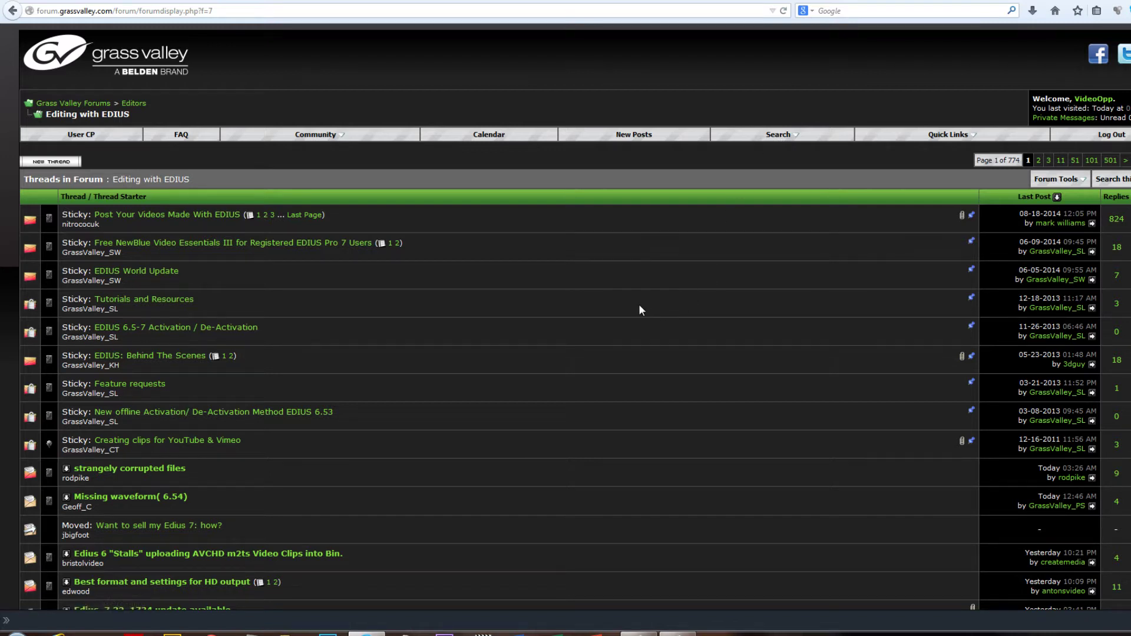
mouse_move(648, 281)
mouse_move(613, 244)
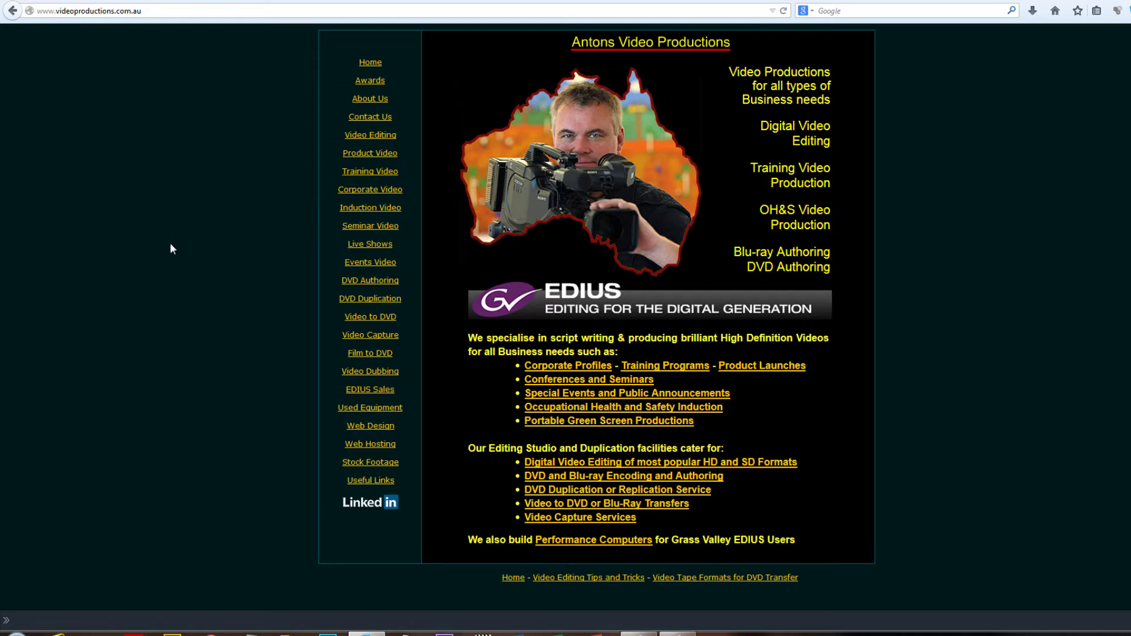
Go back to ediustips.com and open its Resources page from the footer.
key(alt+Left)
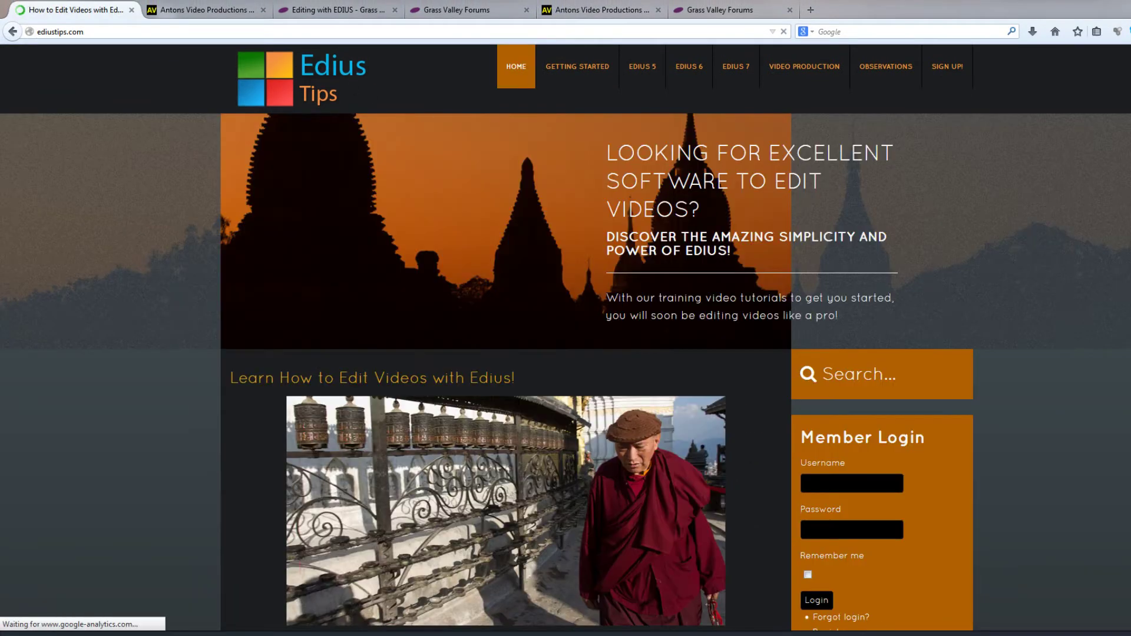
key(End)
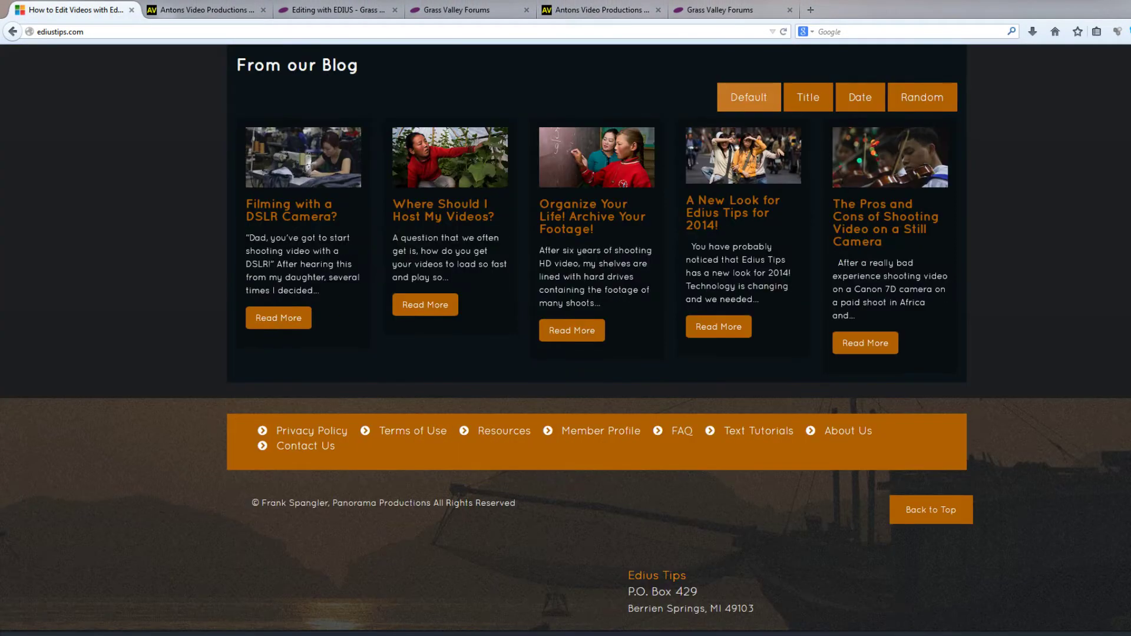
click(507, 436)
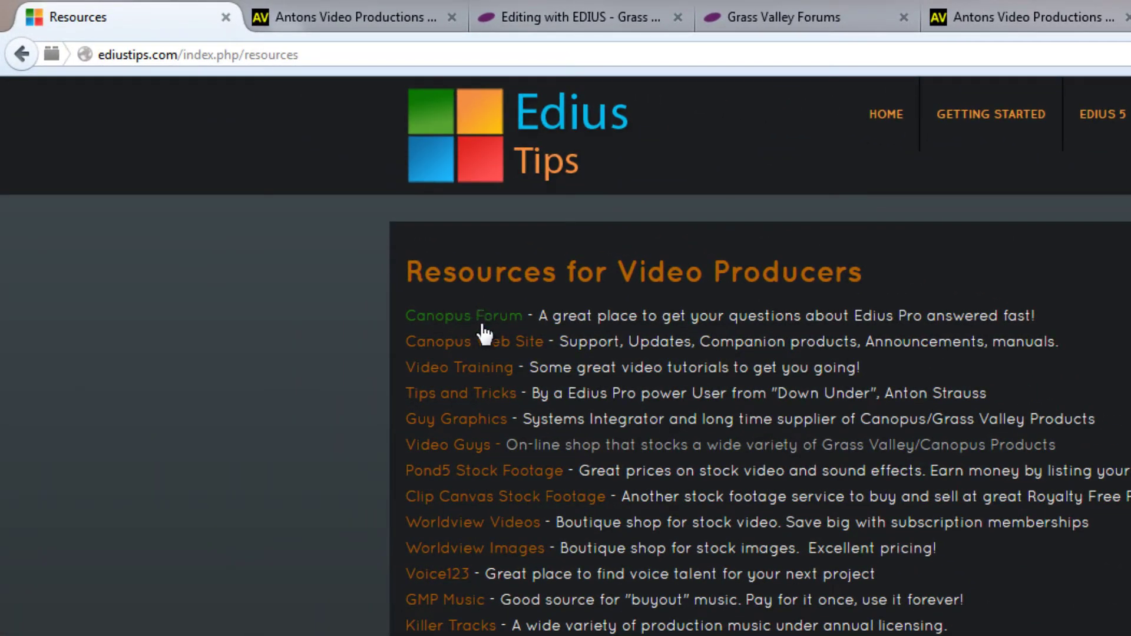
Open Tips and Tricks in a new tab and scroll to the EDIUS Tutorials link list.
click(487, 401)
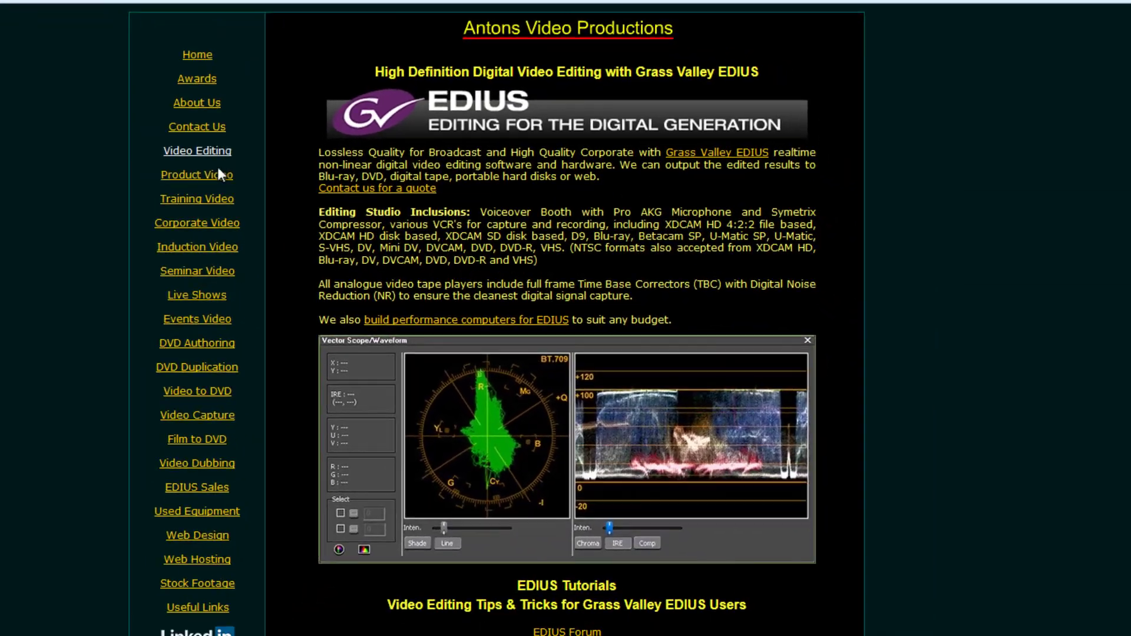
scroll(643, 268, down, 11)
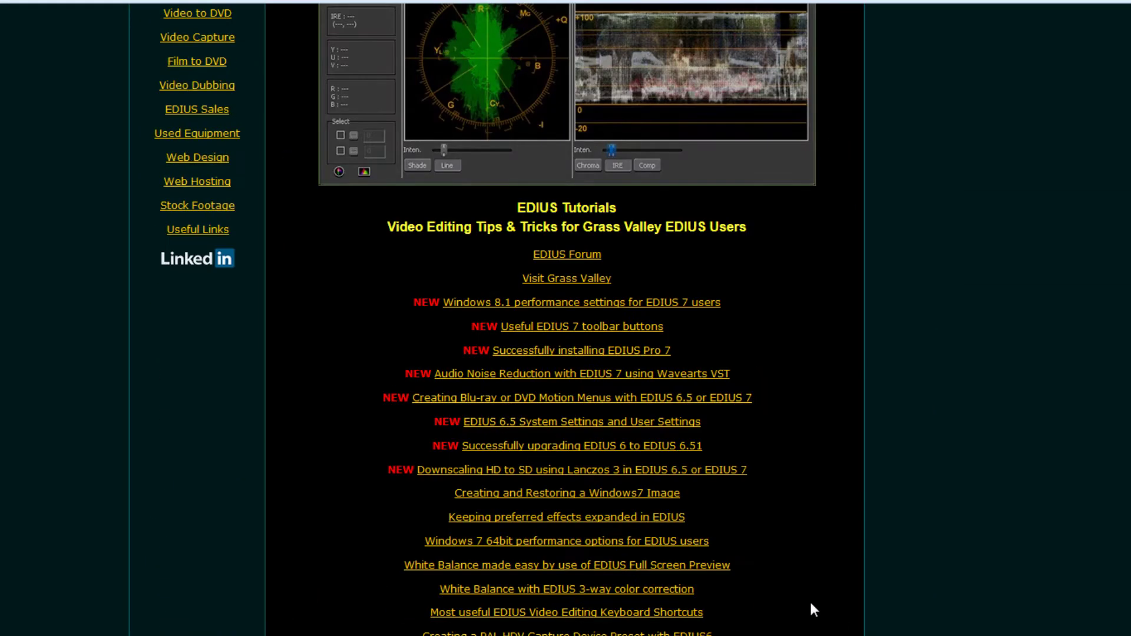
scroll(808, 598, down, 15)
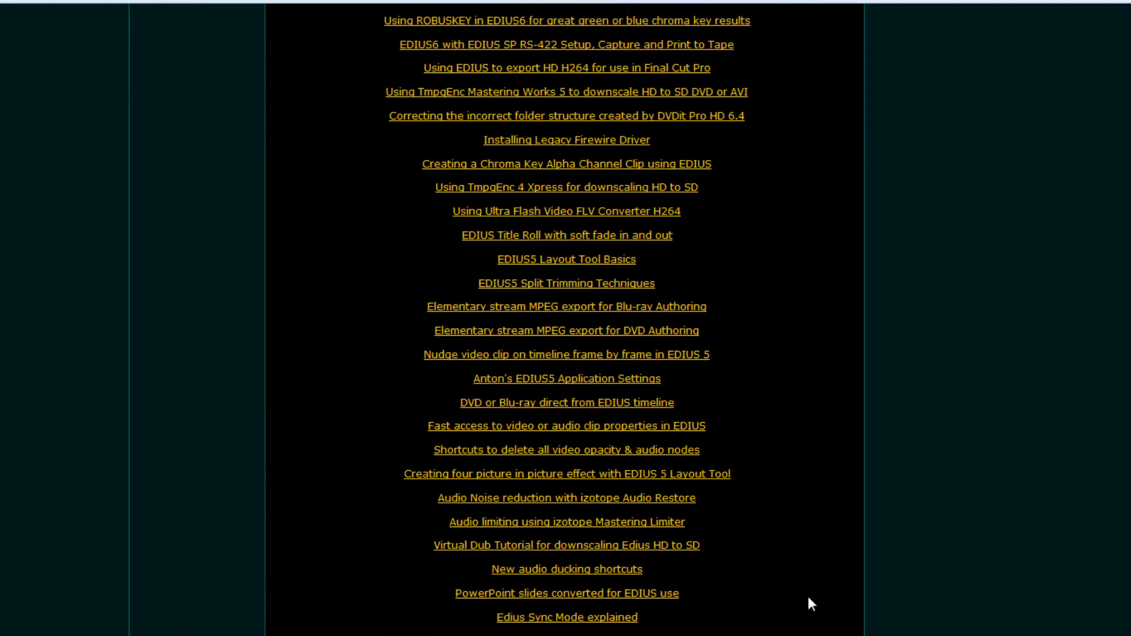
scroll(809, 598, down, 3)
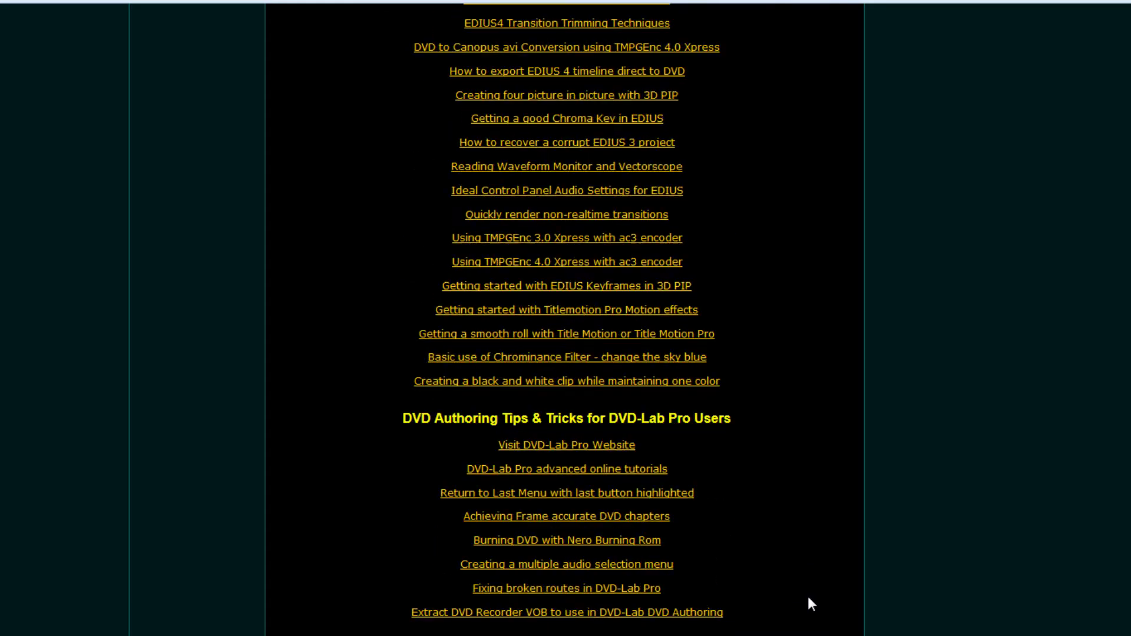
scroll(808, 598, up, 6)
scroll(810, 601, up, 18)
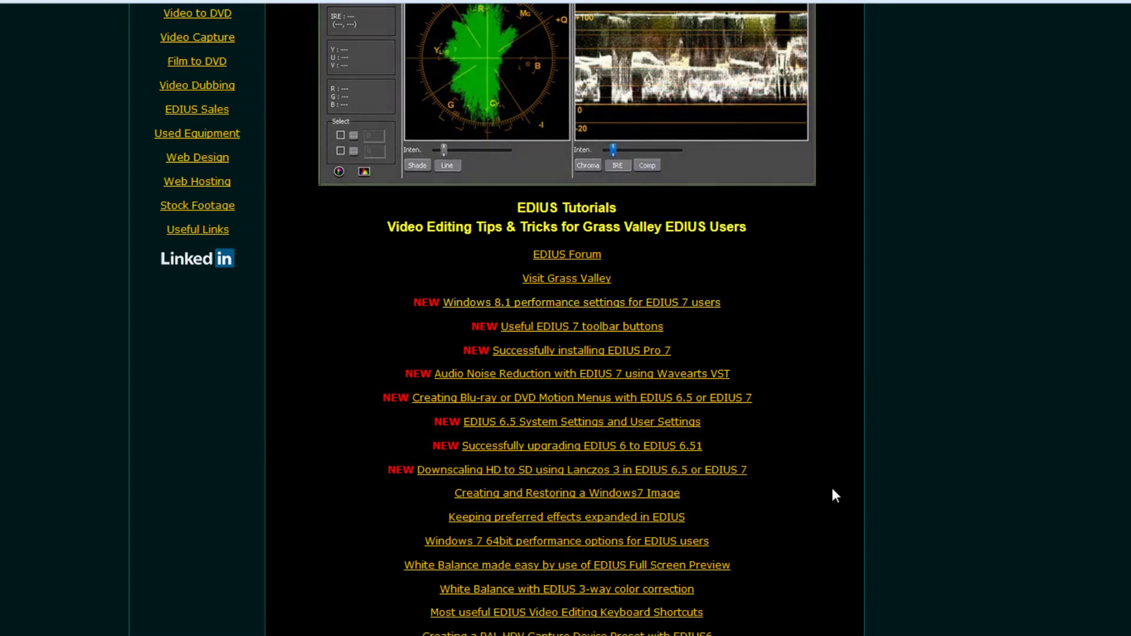
scroll(833, 490, down, 3)
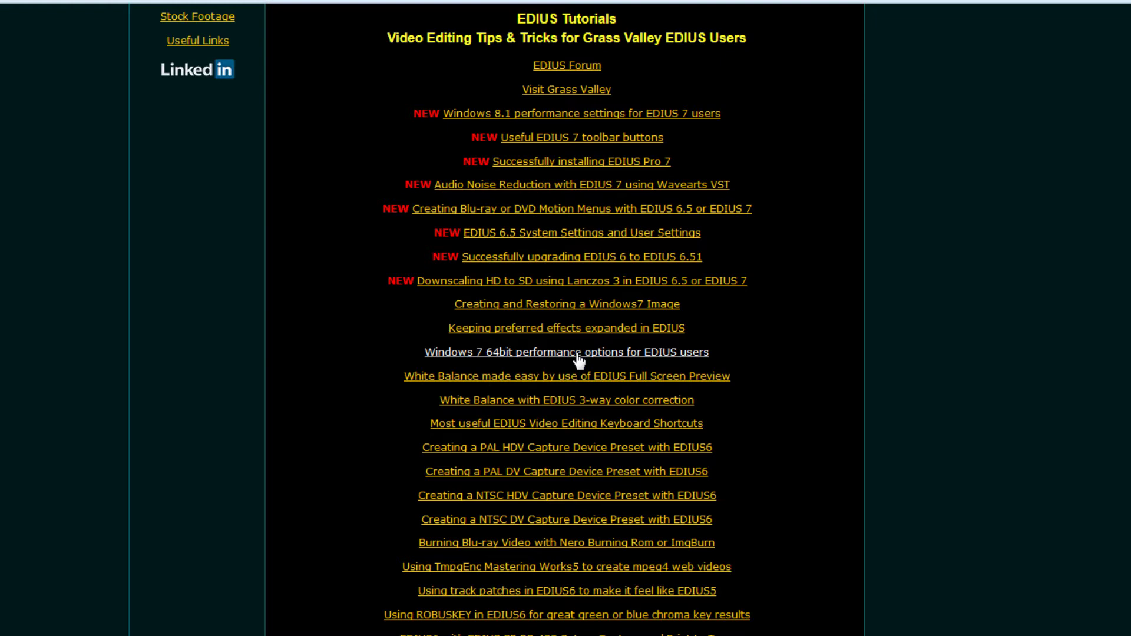
Open the Windows 7 64bit performance options tutorial and read down through its steps.
click(578, 354)
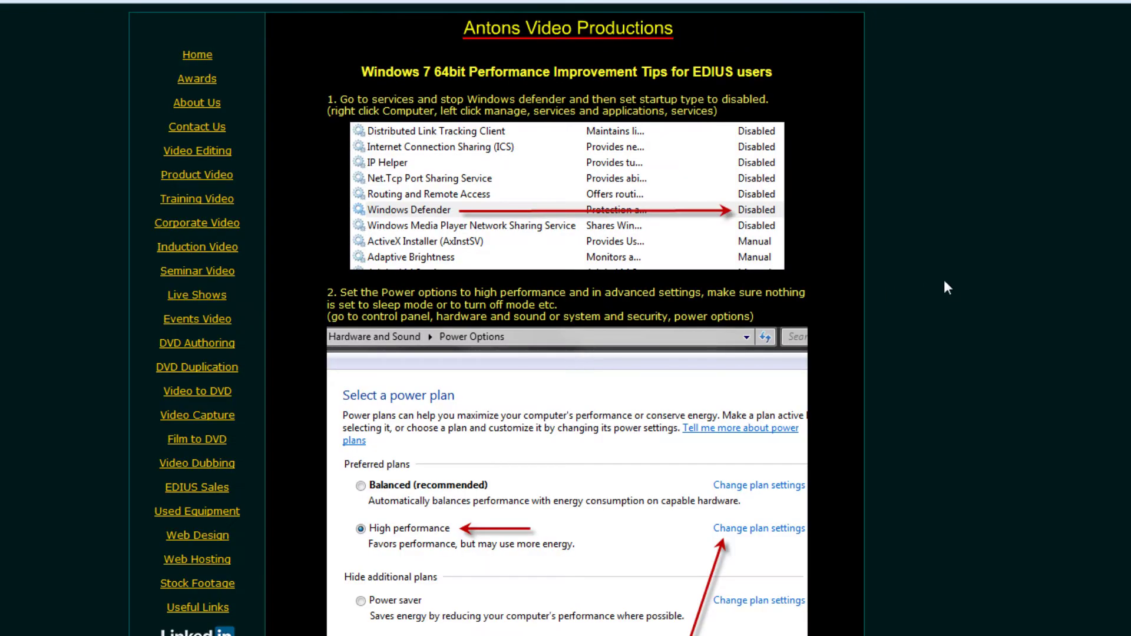
scroll(938, 288, down, 5)
scroll(1052, 337, down, 10)
scroll(1054, 341, down, 20)
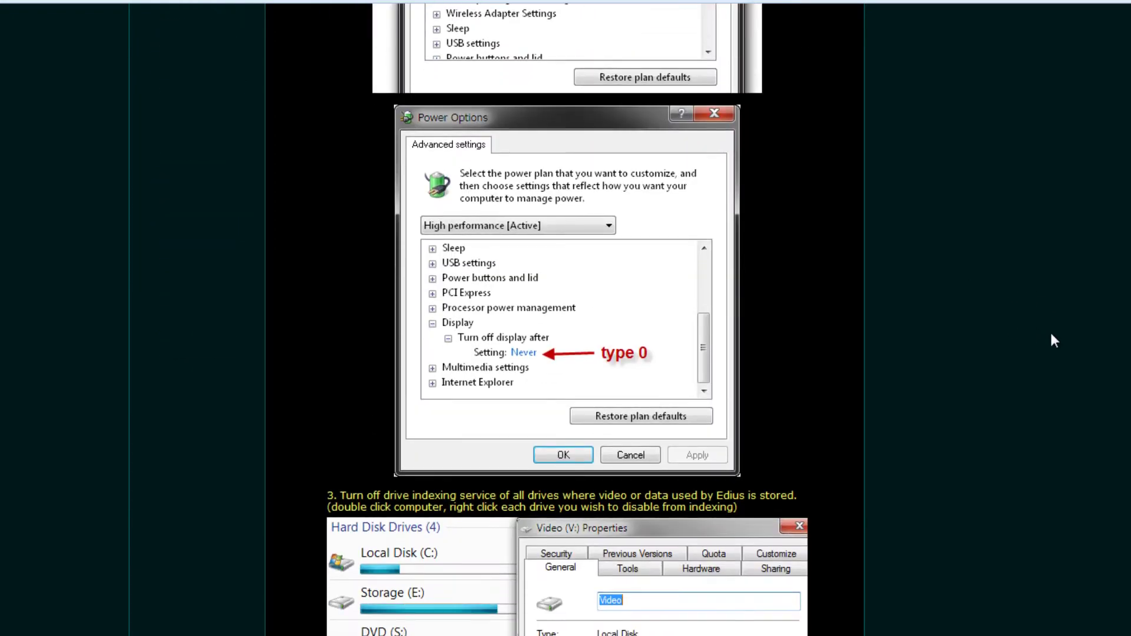
scroll(1054, 340, down, 16)
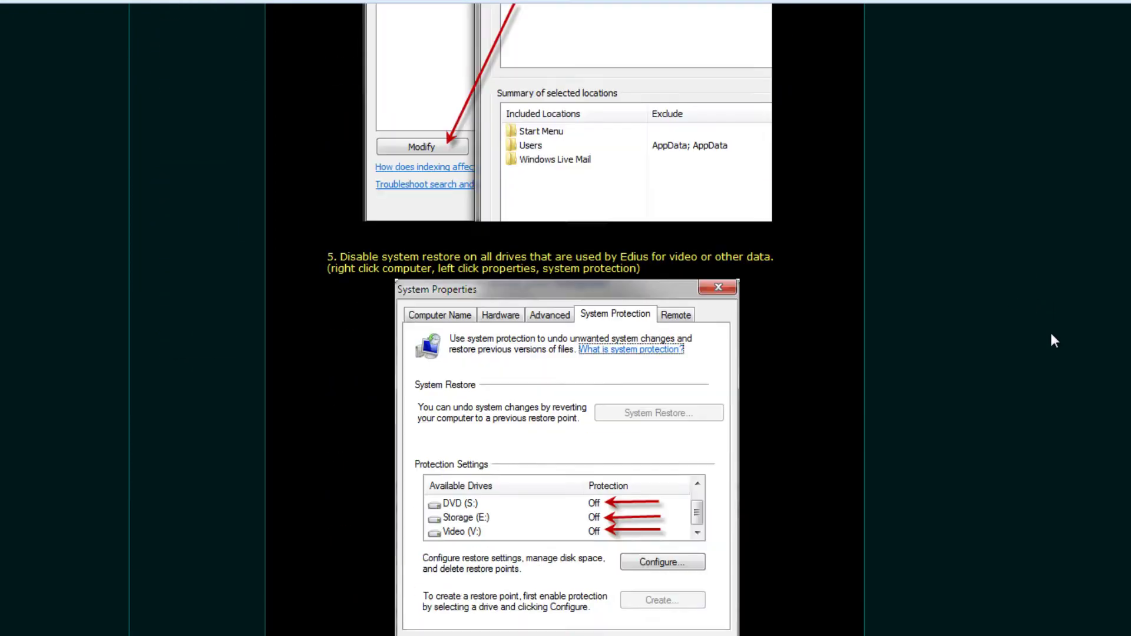
scroll(1054, 340, down, 18)
Scroll back up to the top of the Windows 7 performance tutorial.
scroll(1054, 341, up, 12)
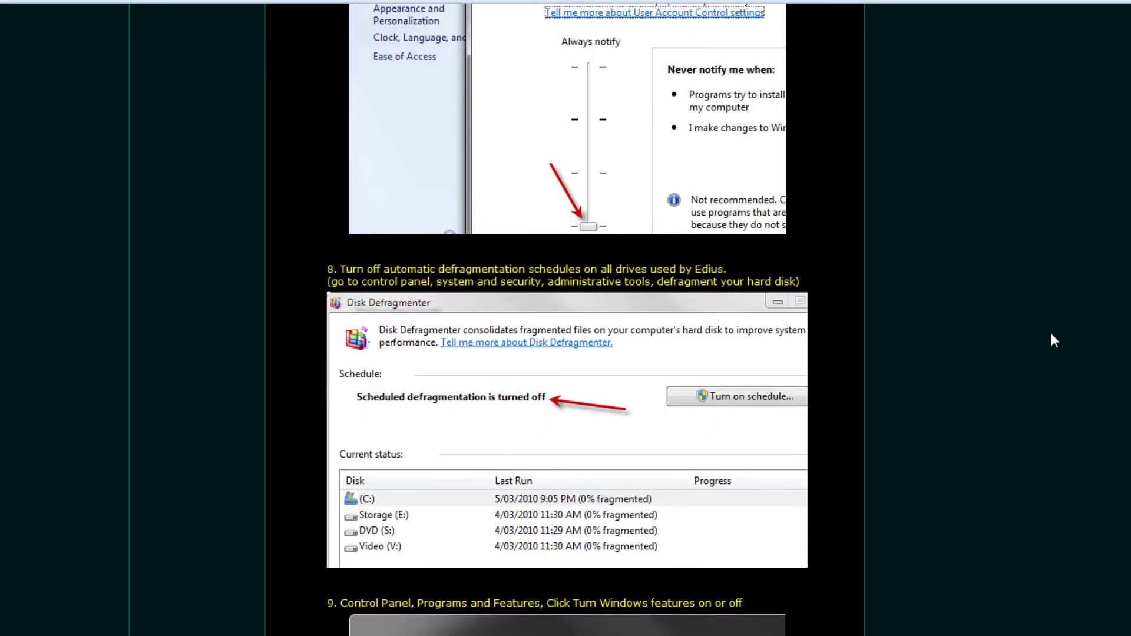
scroll(1051, 336, up, 17)
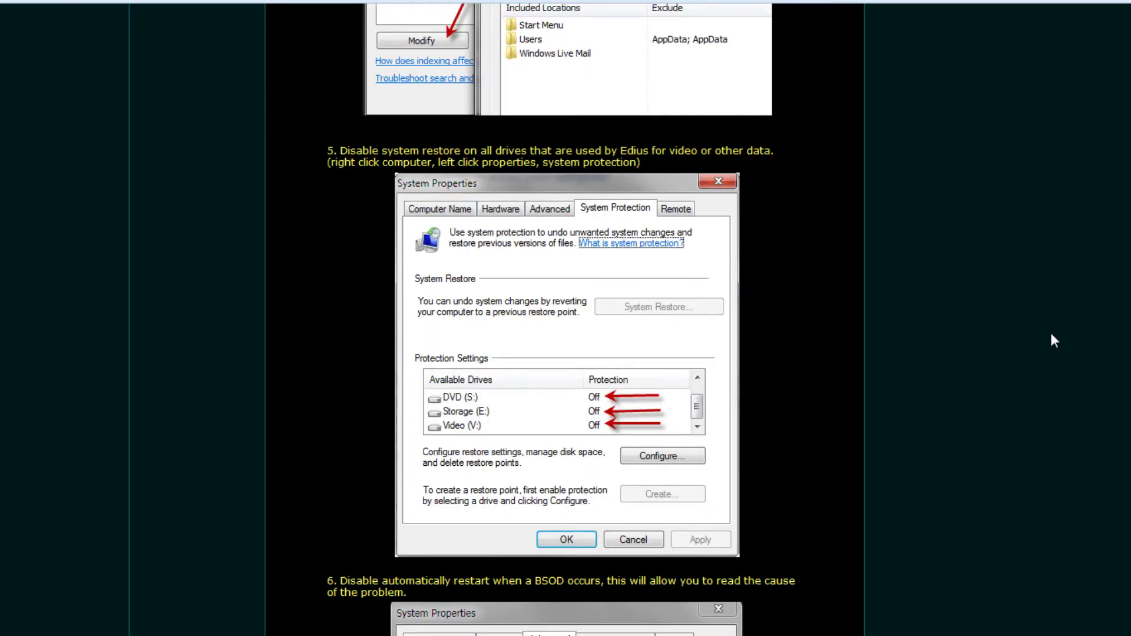
scroll(1054, 340, up, 17)
scroll(1055, 340, up, 6)
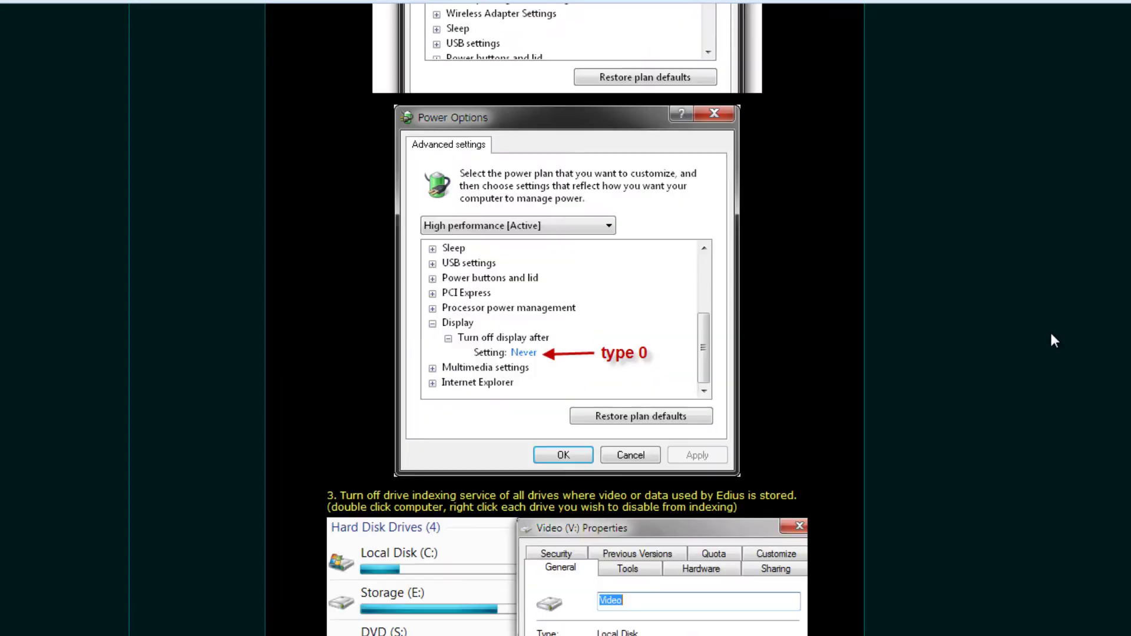
scroll(1092, 354, up, 5)
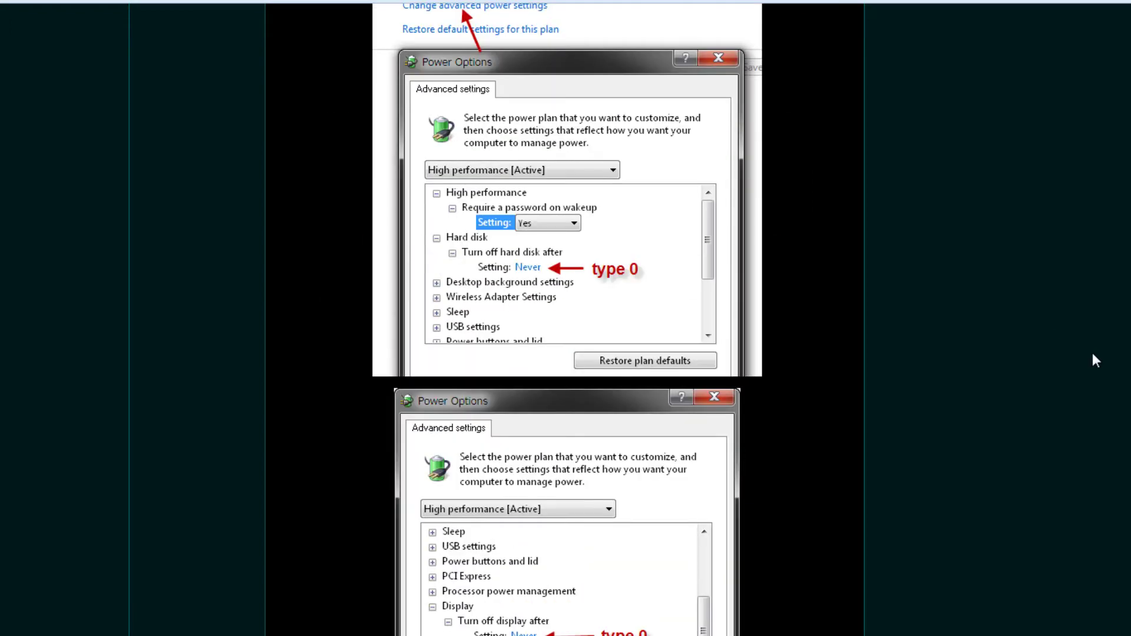
scroll(1093, 354, up, 5)
scroll(1093, 360, up, 6)
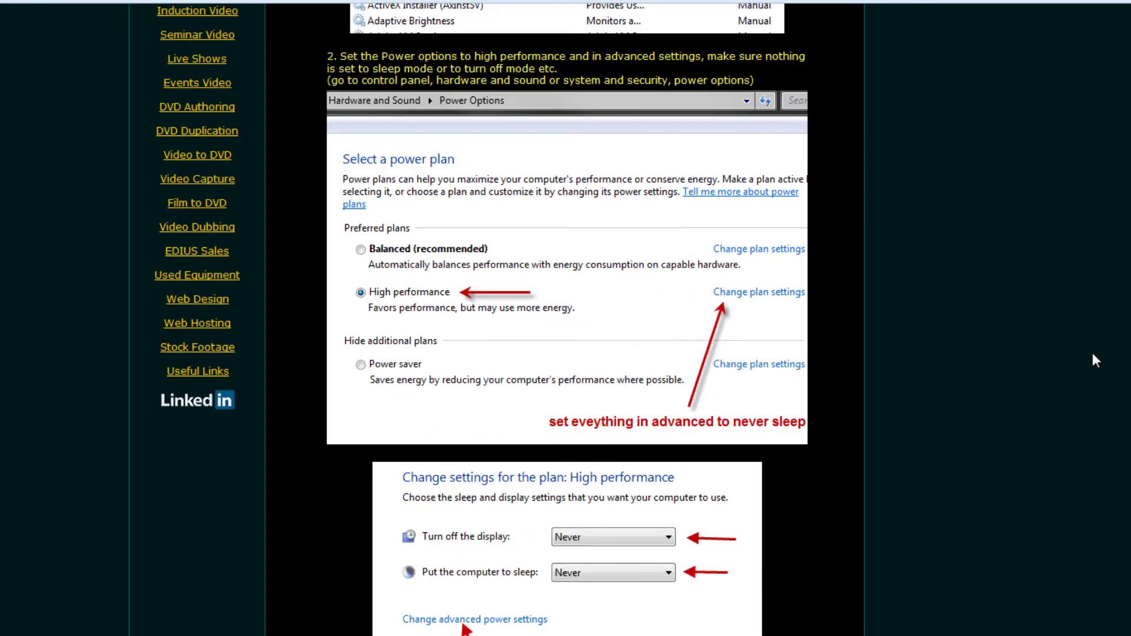
scroll(1093, 353, up, 4)
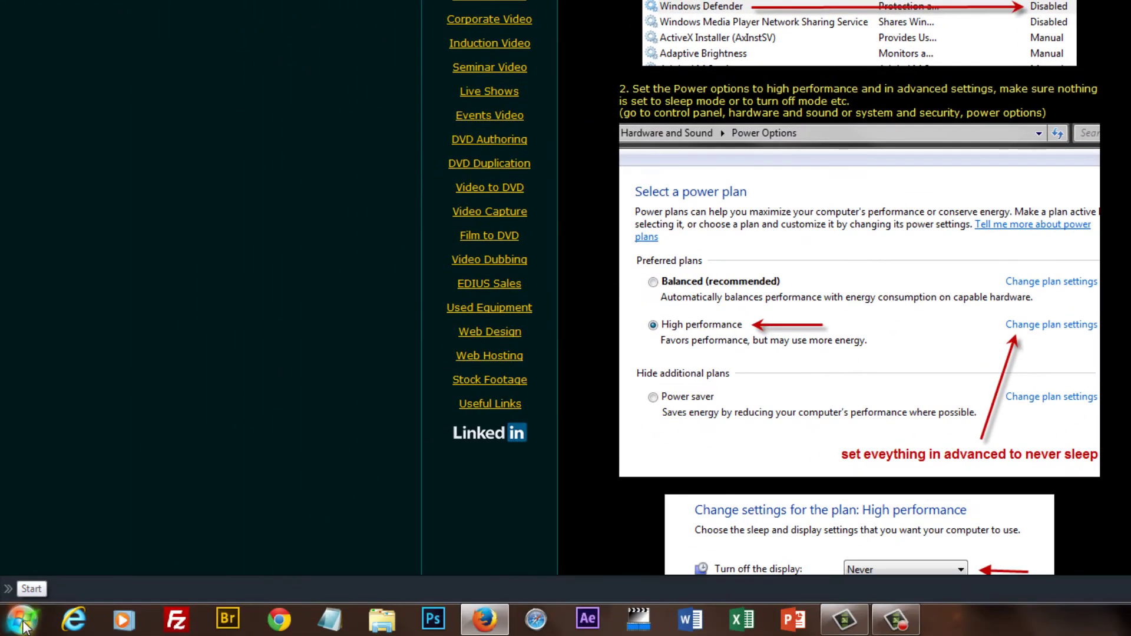
Open Computer Management from Computer's context menu and show the Services list.
click(22, 621)
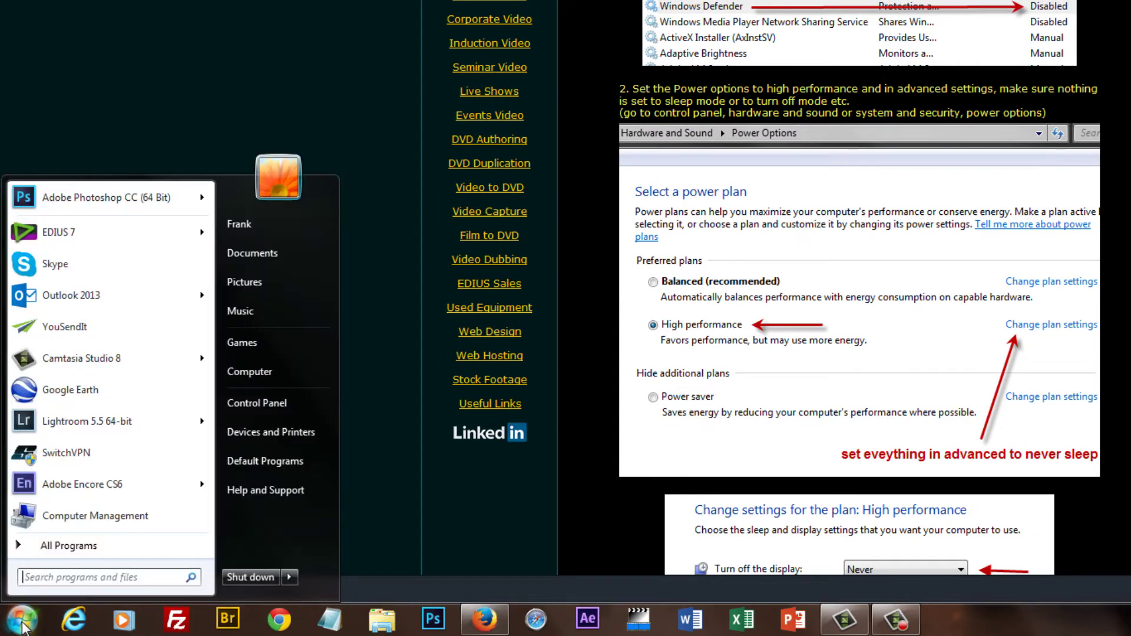
right_click(254, 373)
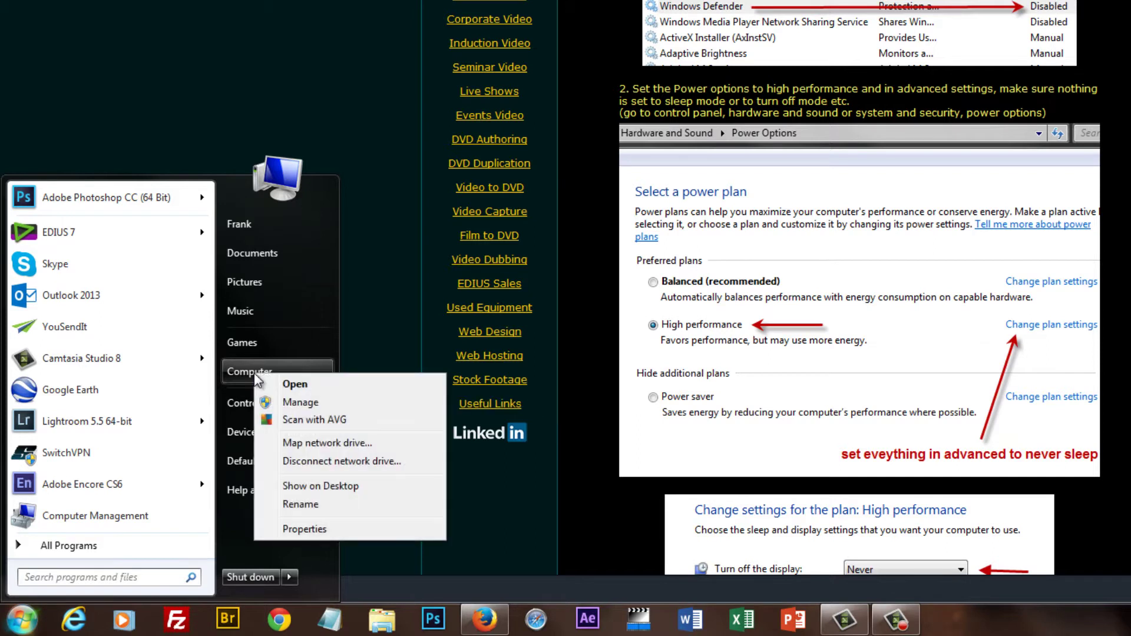
click(311, 406)
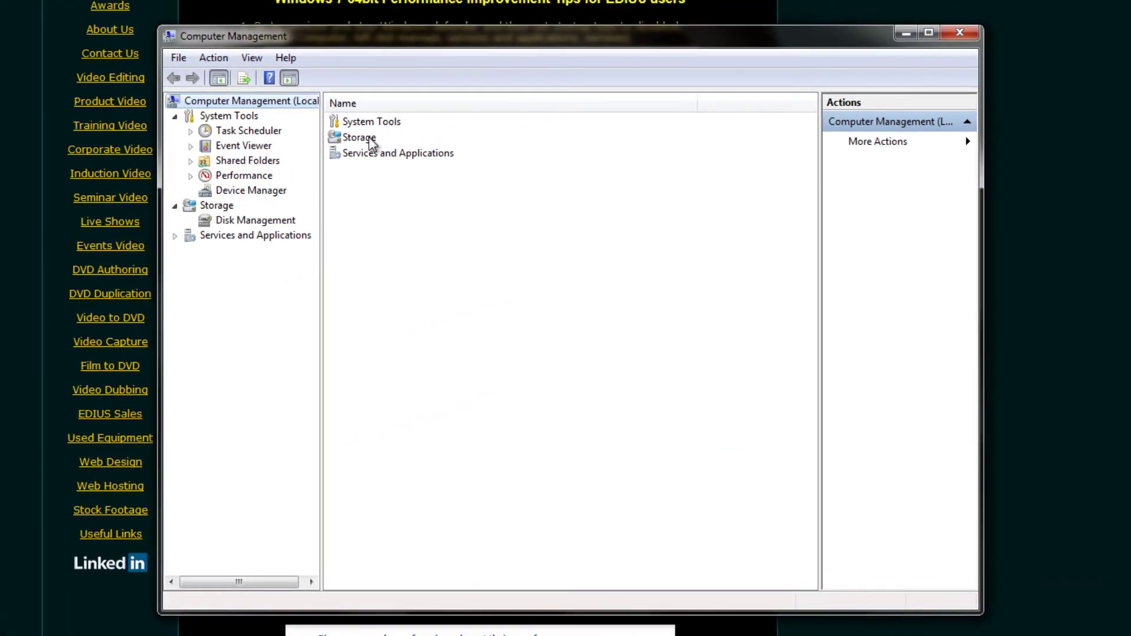
click(384, 155)
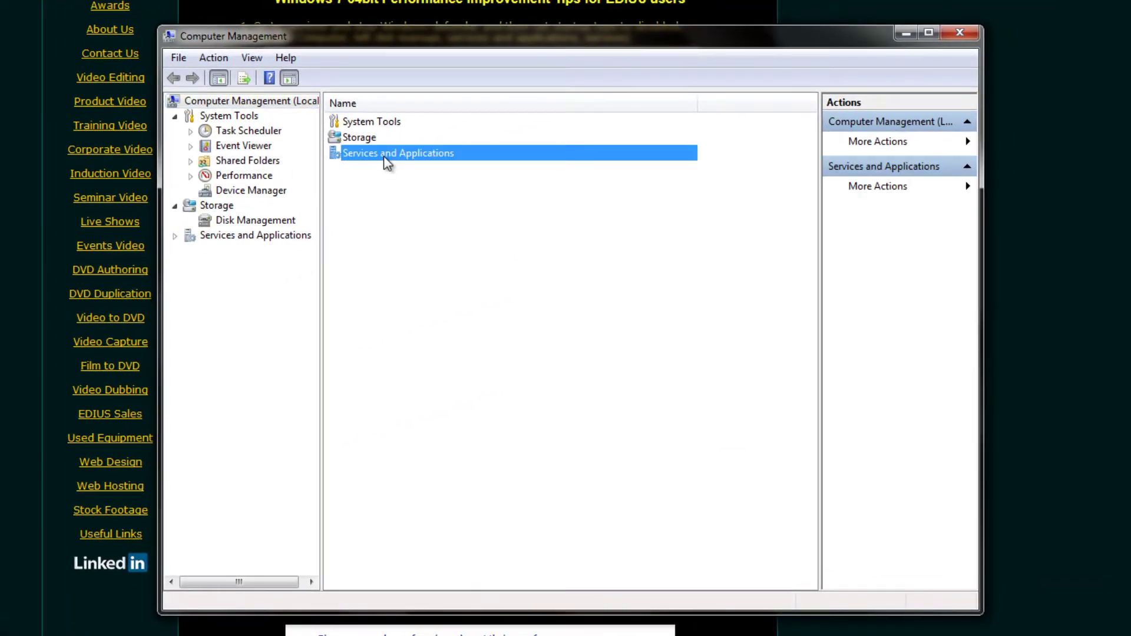
double_click(383, 155)
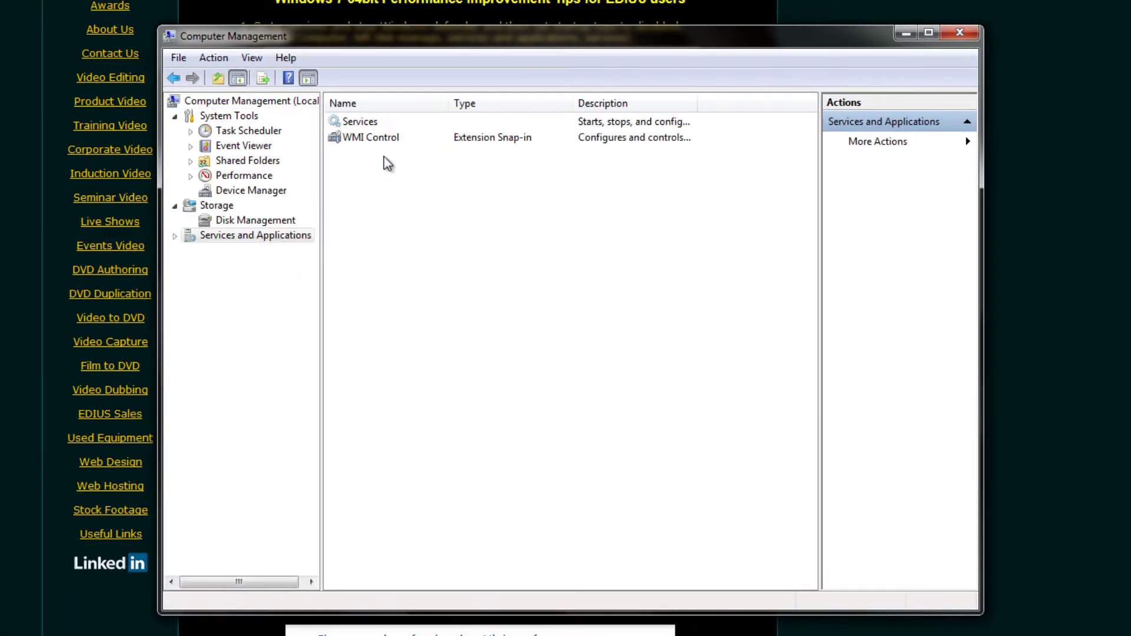
double_click(361, 122)
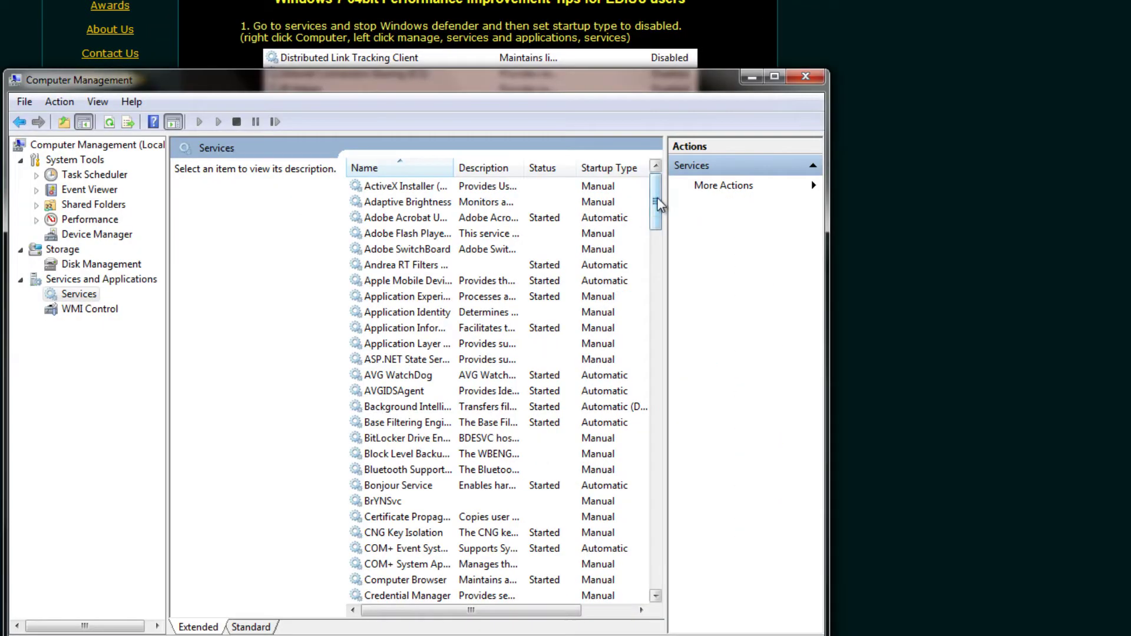
Resize and move Computer Management to reveal the tutorial, then close it.
drag(659, 205, 724, 552)
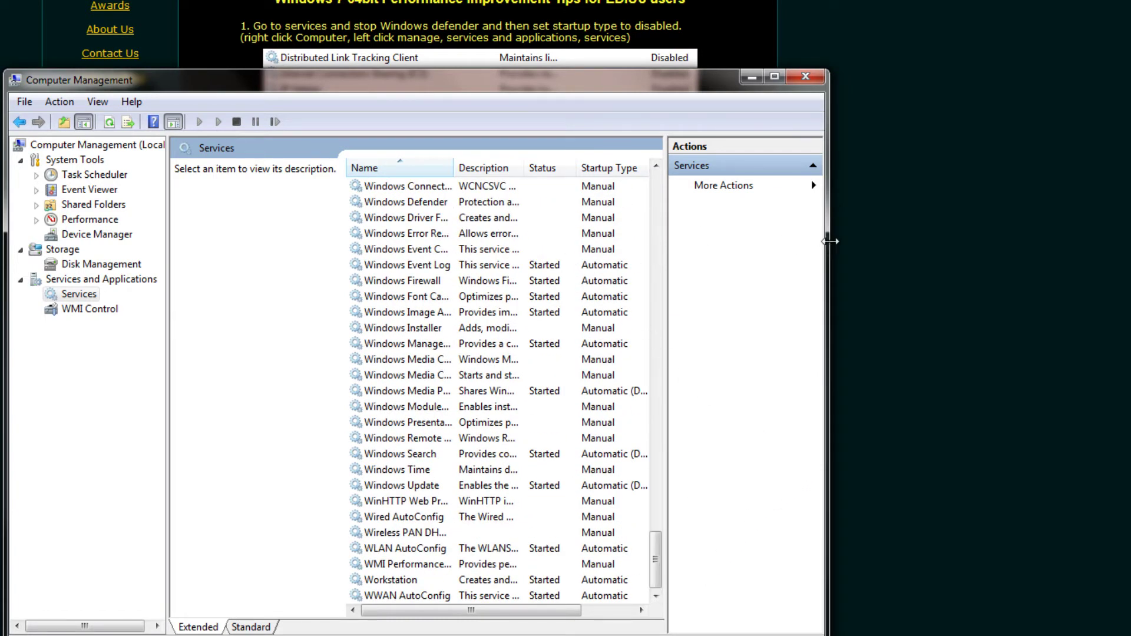
drag(853, 243, 889, 249)
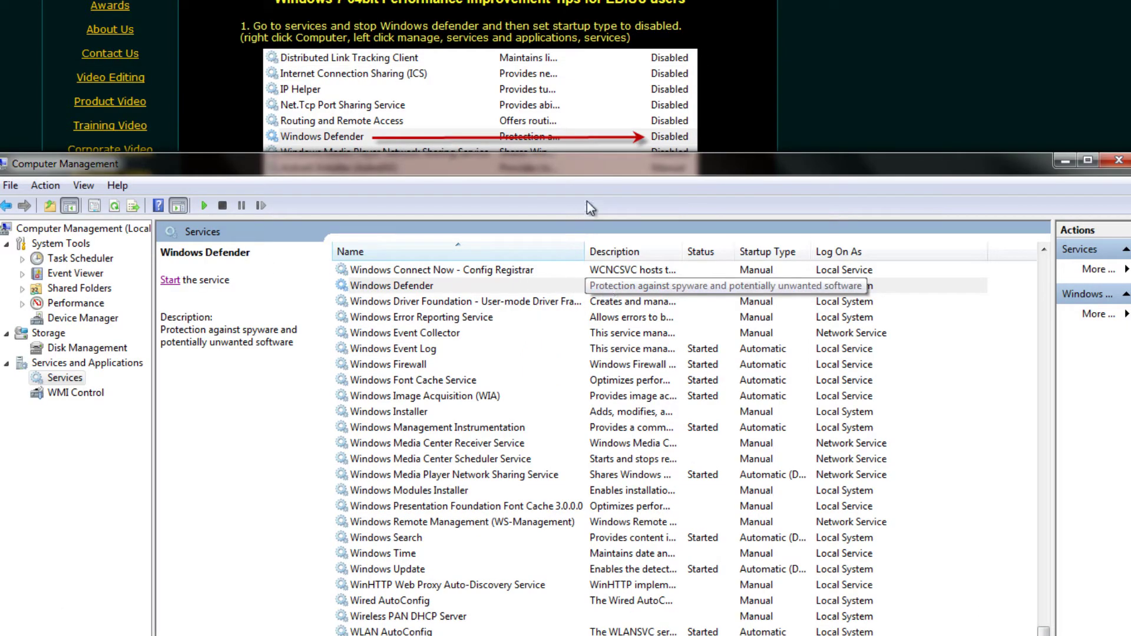
drag(630, 167, 636, 221)
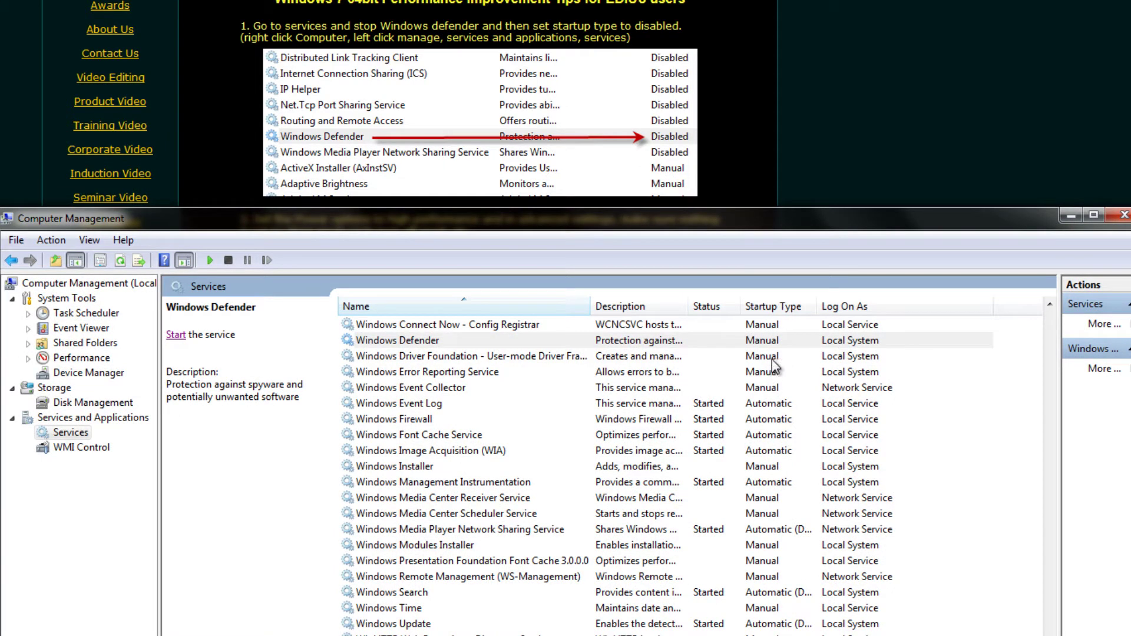
key(alt+F4)
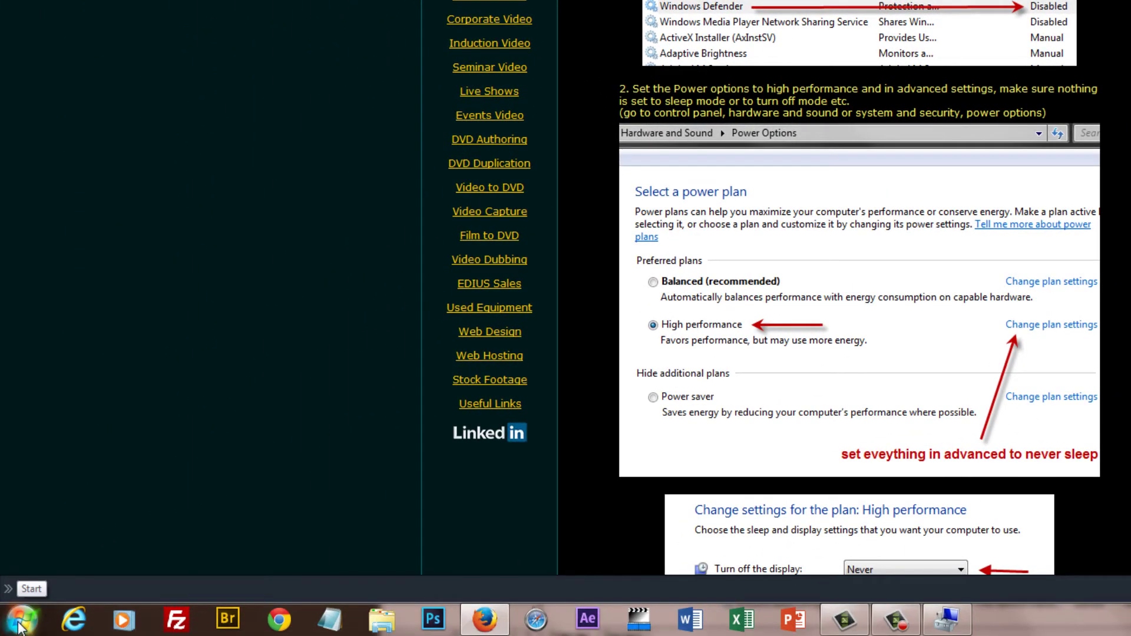
Open Power Options from the Control Panel and move its window beside the tutorial.
click(21, 621)
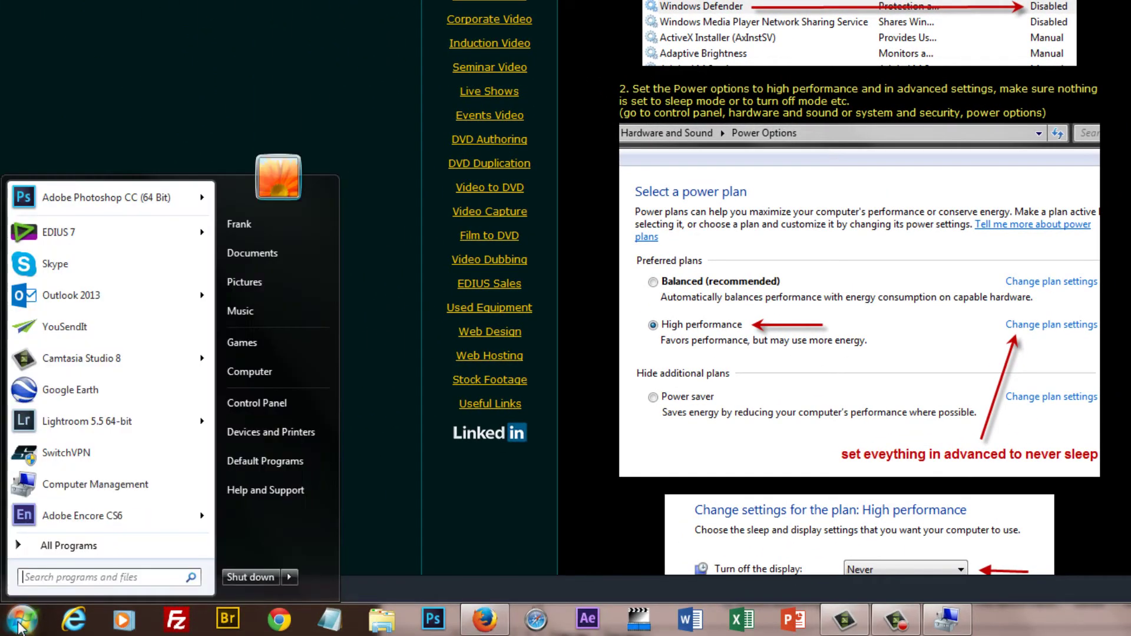
click(263, 407)
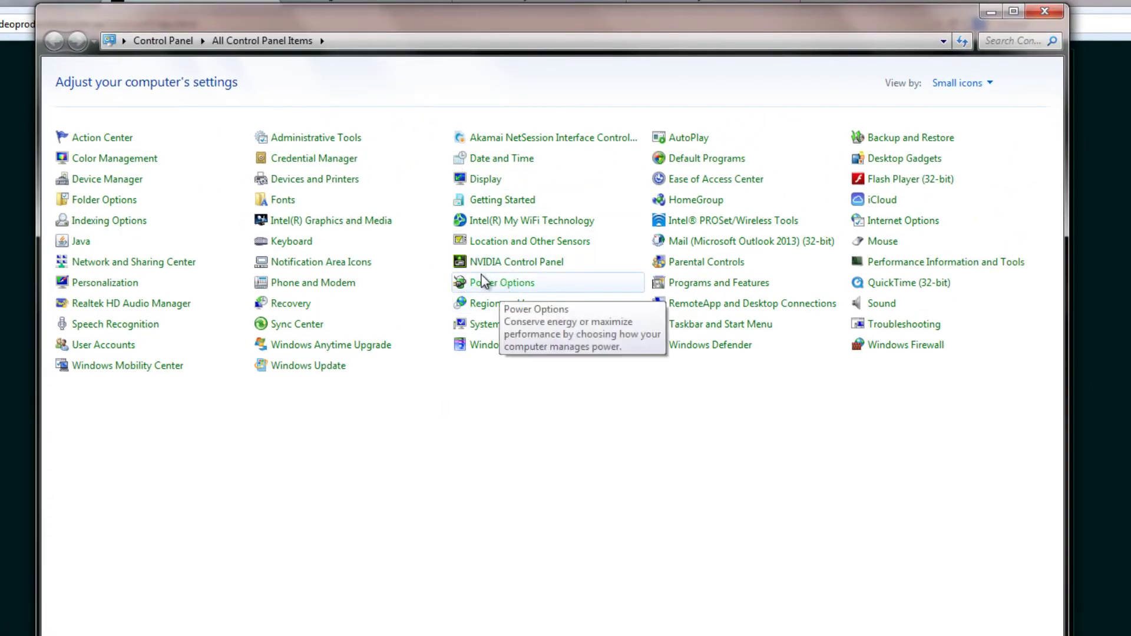
click(471, 284)
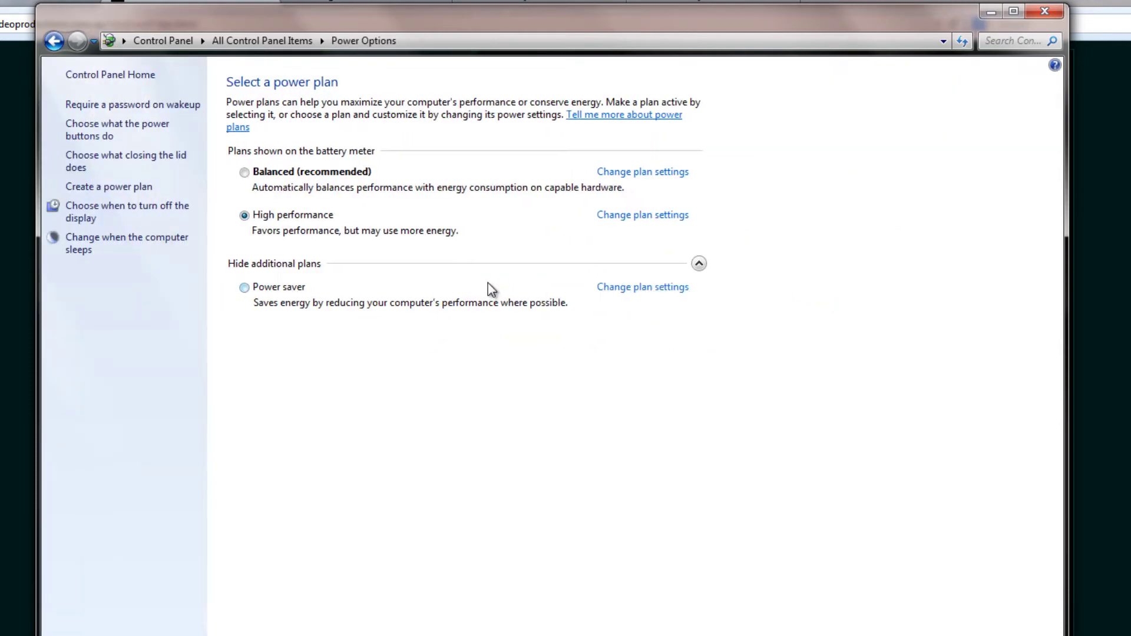
drag(545, 23, 884, 84)
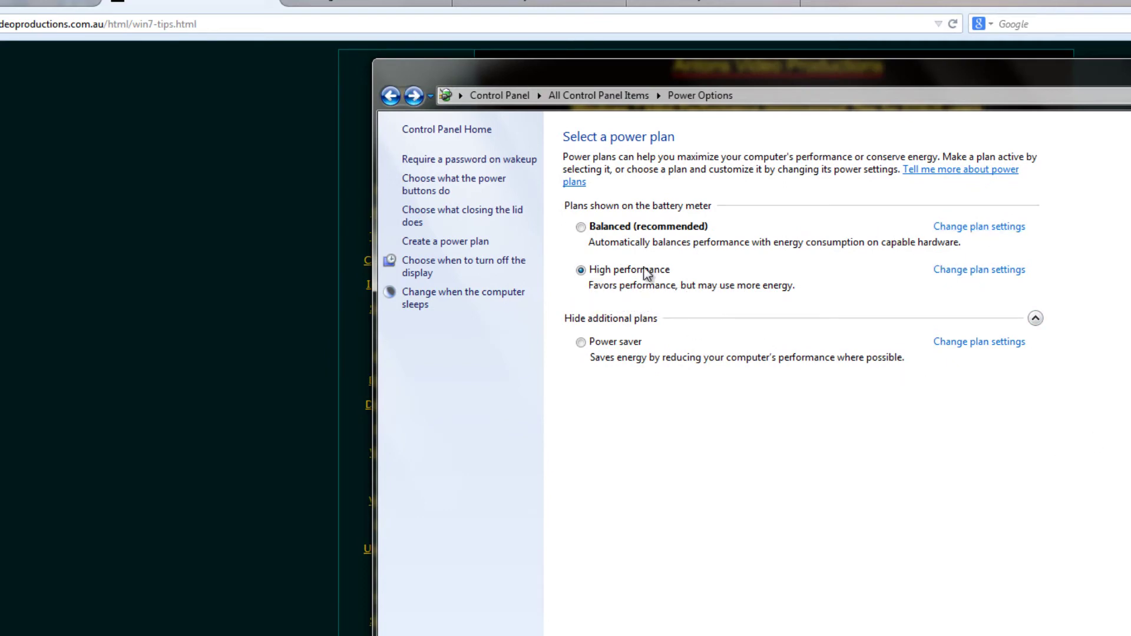
In High performance advanced settings, edit the plugged-in 'Turn off hard disk after' value.
click(978, 271)
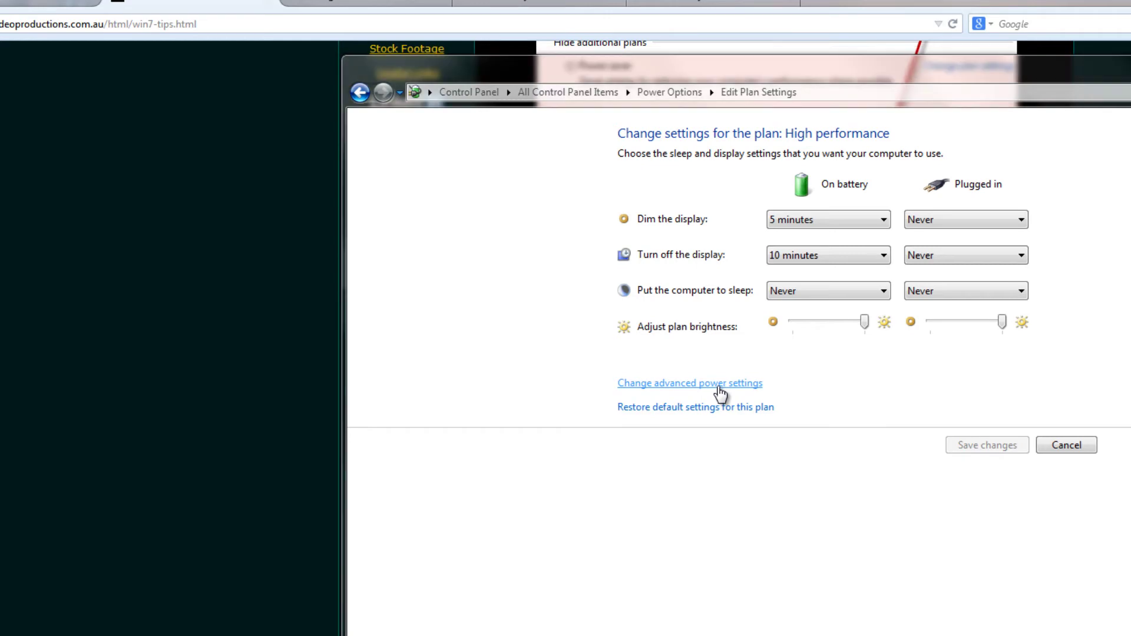
click(720, 385)
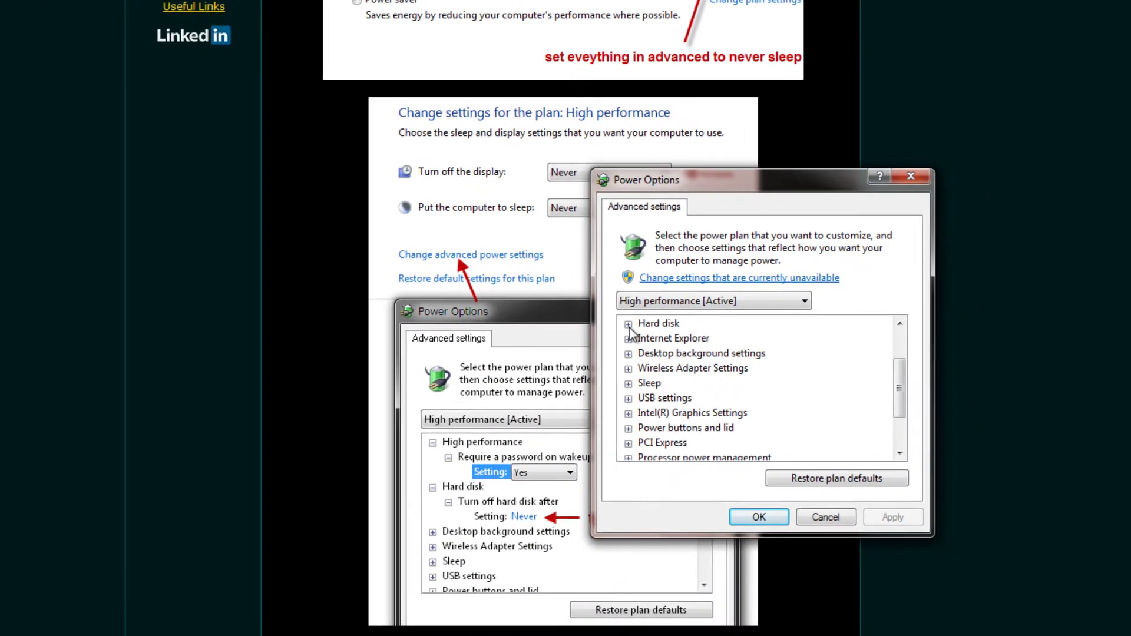
click(841, 390)
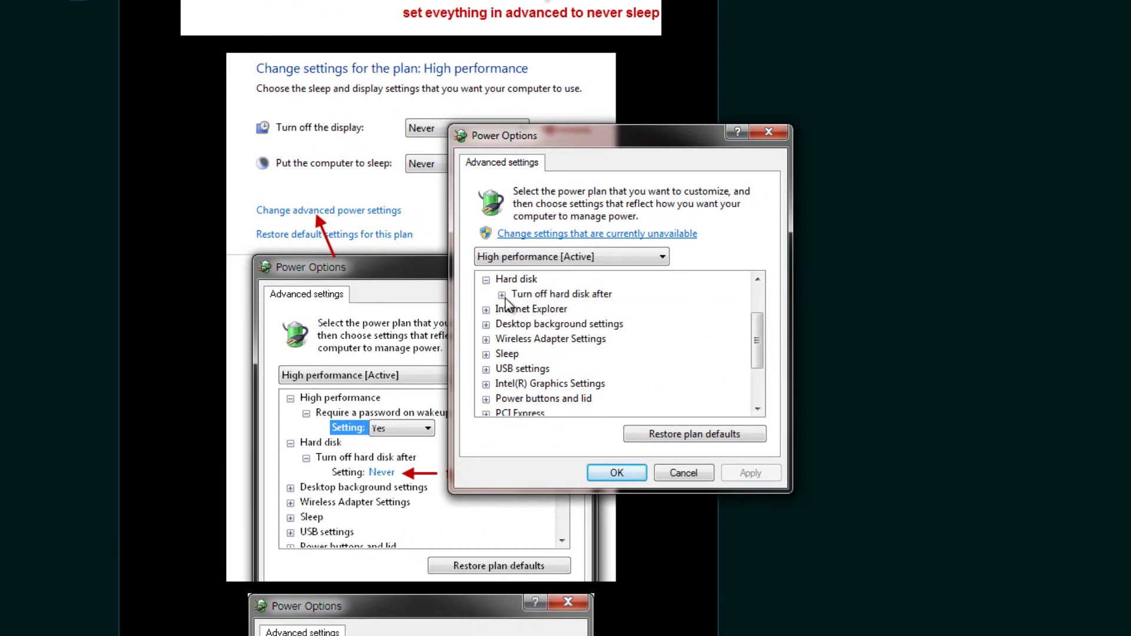
click(502, 295)
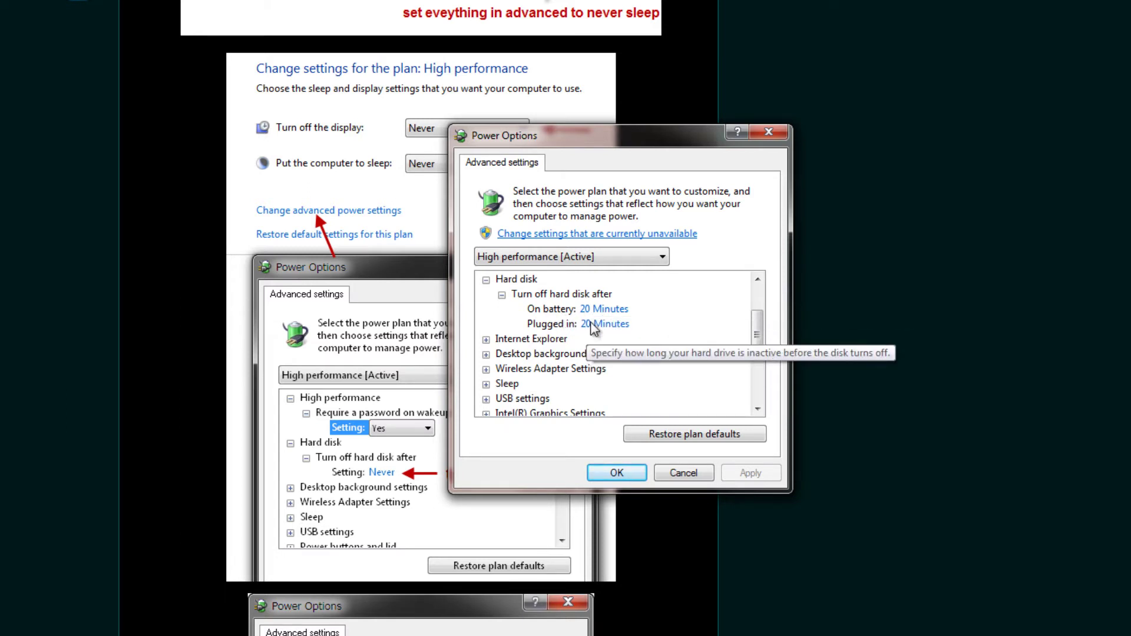
click(594, 326)
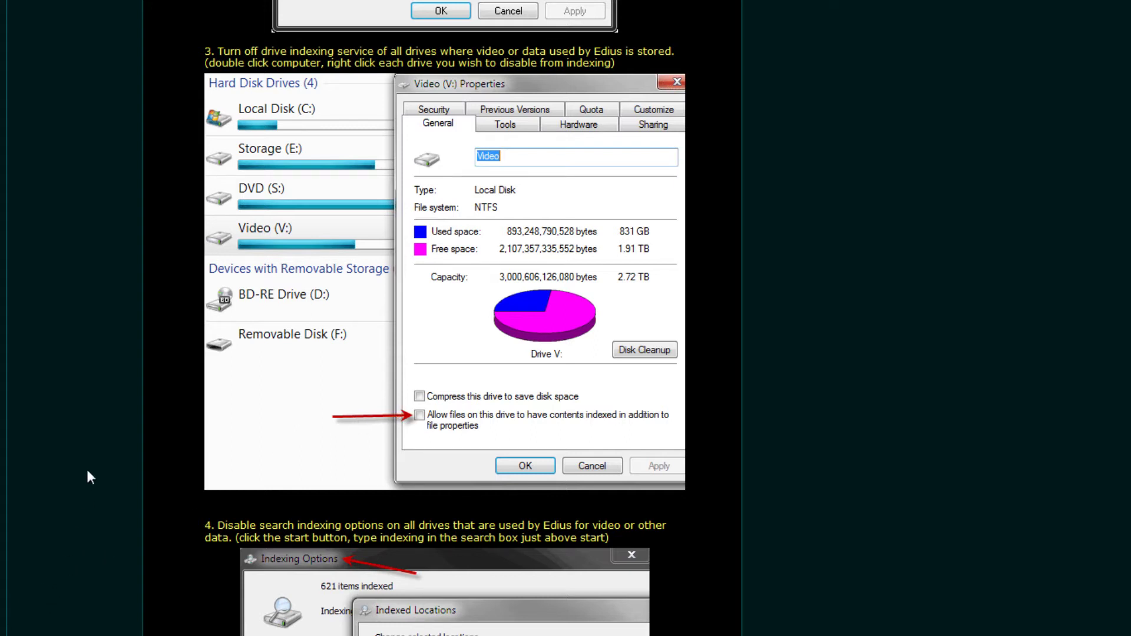
Open Computer and bring up Properties for Toshiba Canvio Hard Drive (E:).
key(super+e)
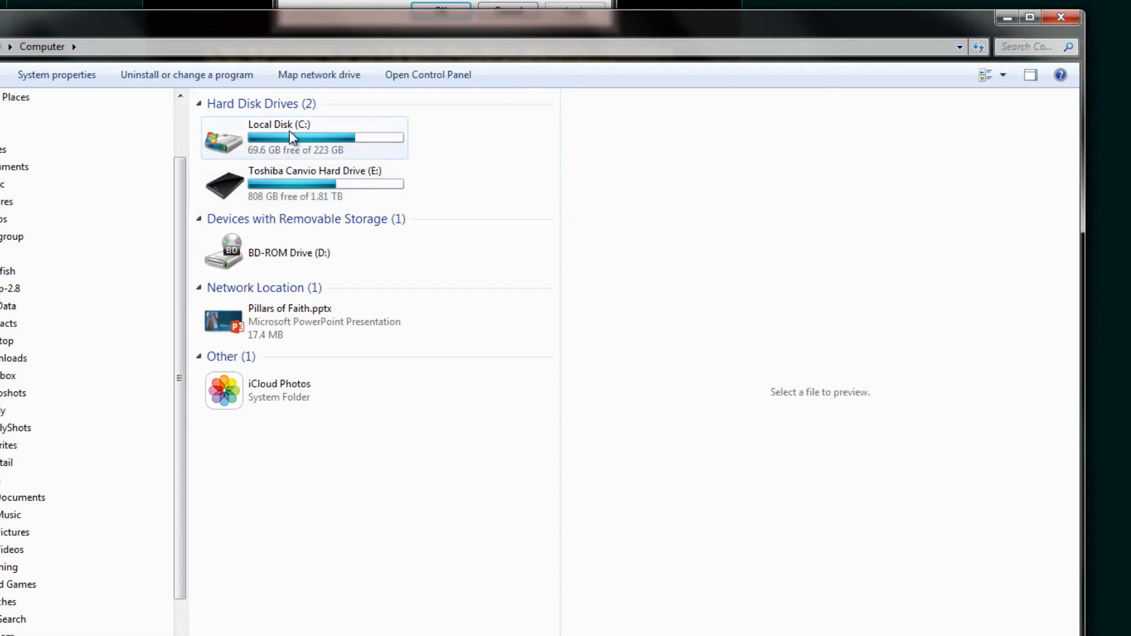
click(310, 174)
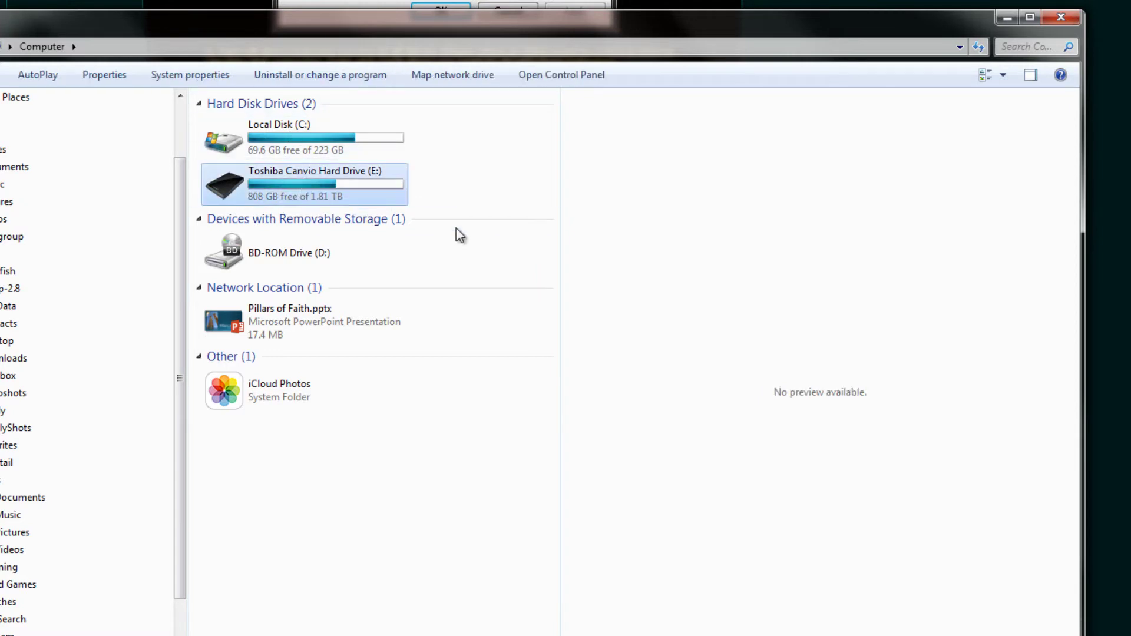
right_click(271, 171)
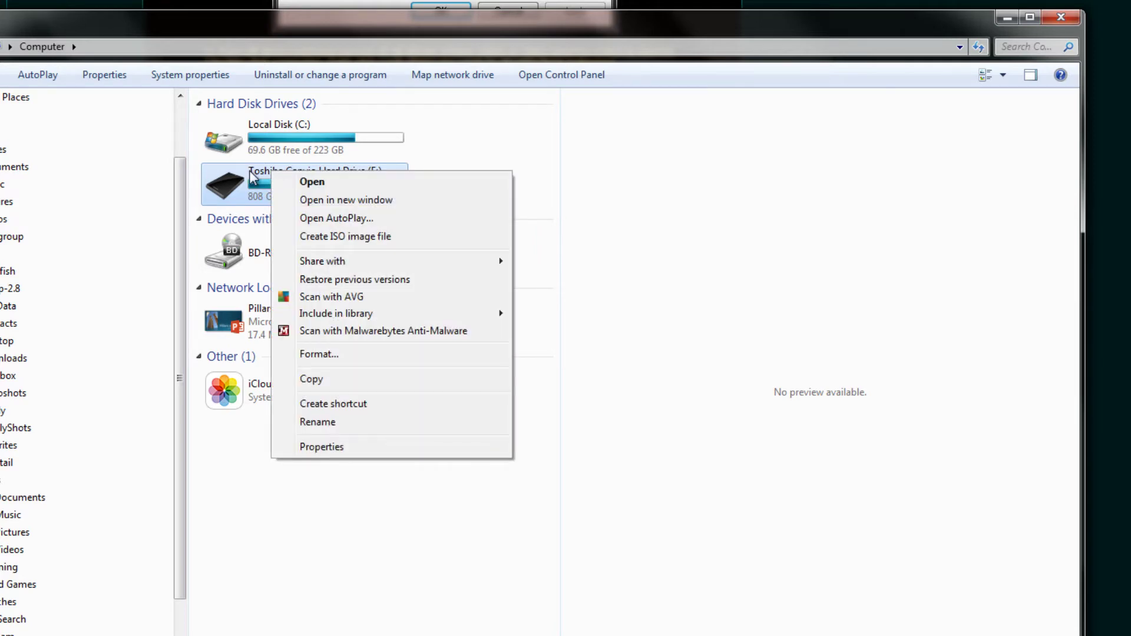
click(330, 447)
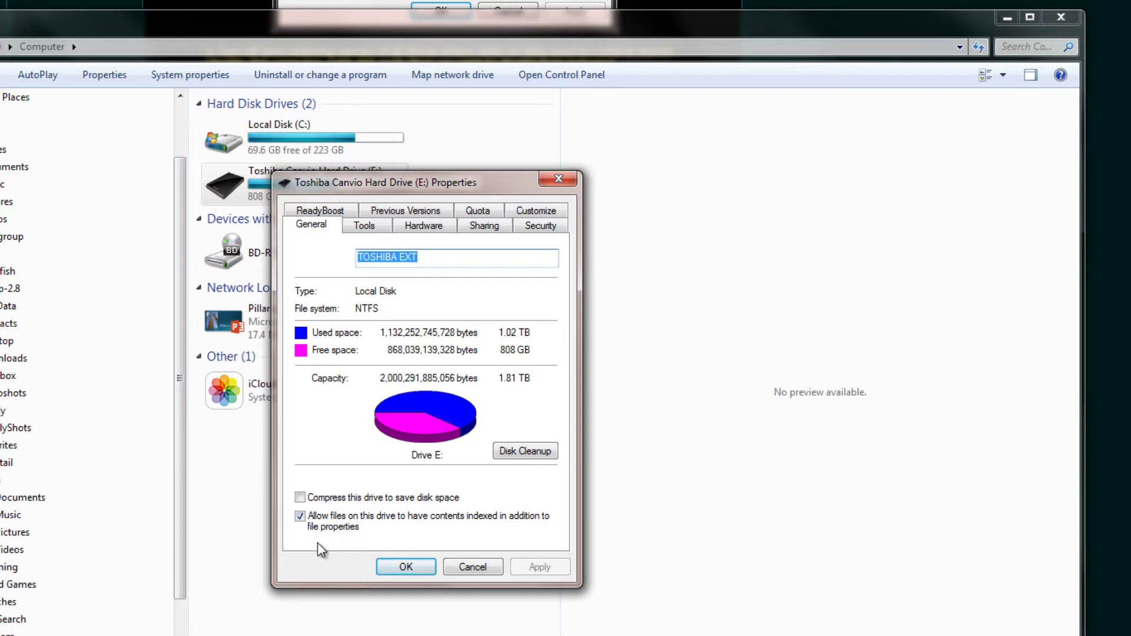
Disable content indexing on drive E: for all subfolders and files, granting admin permission.
click(301, 517)
click(518, 568)
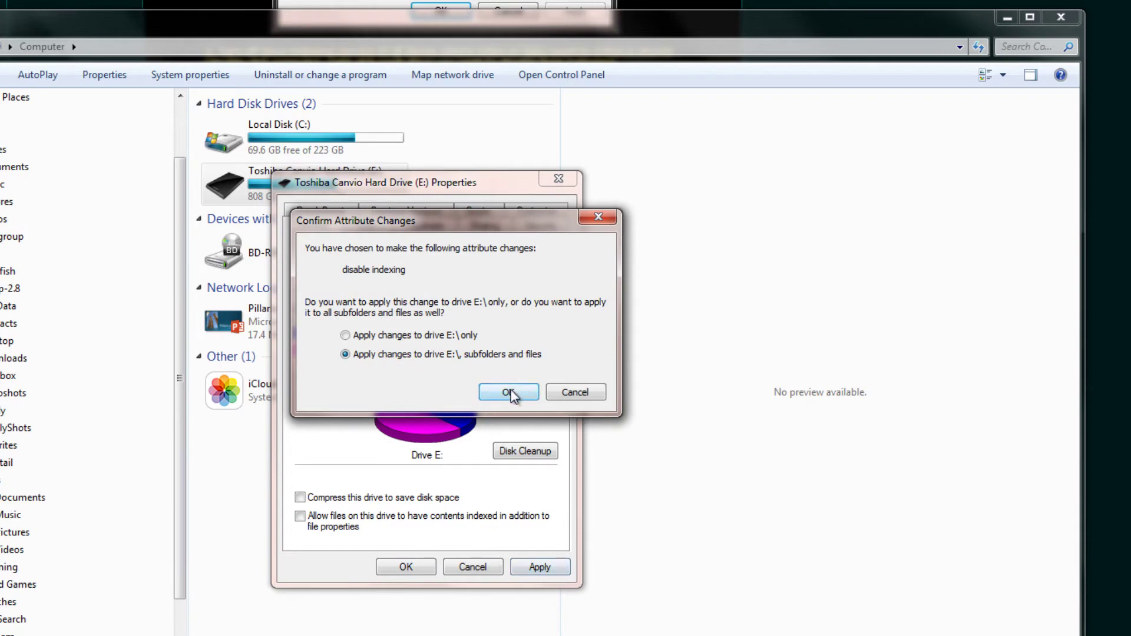
click(510, 392)
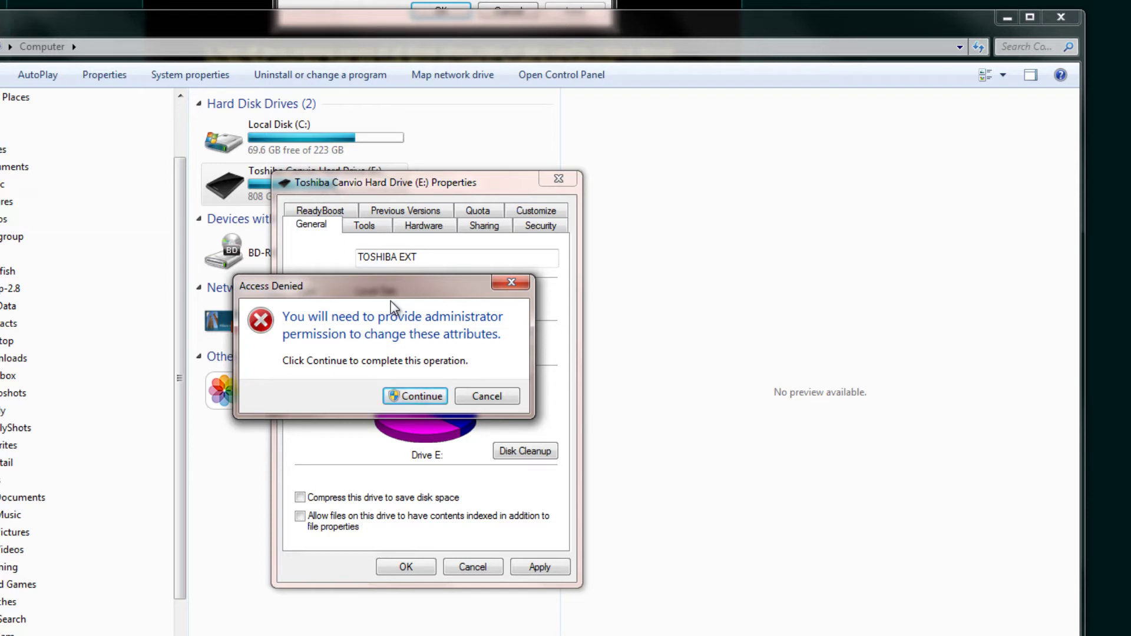
click(422, 397)
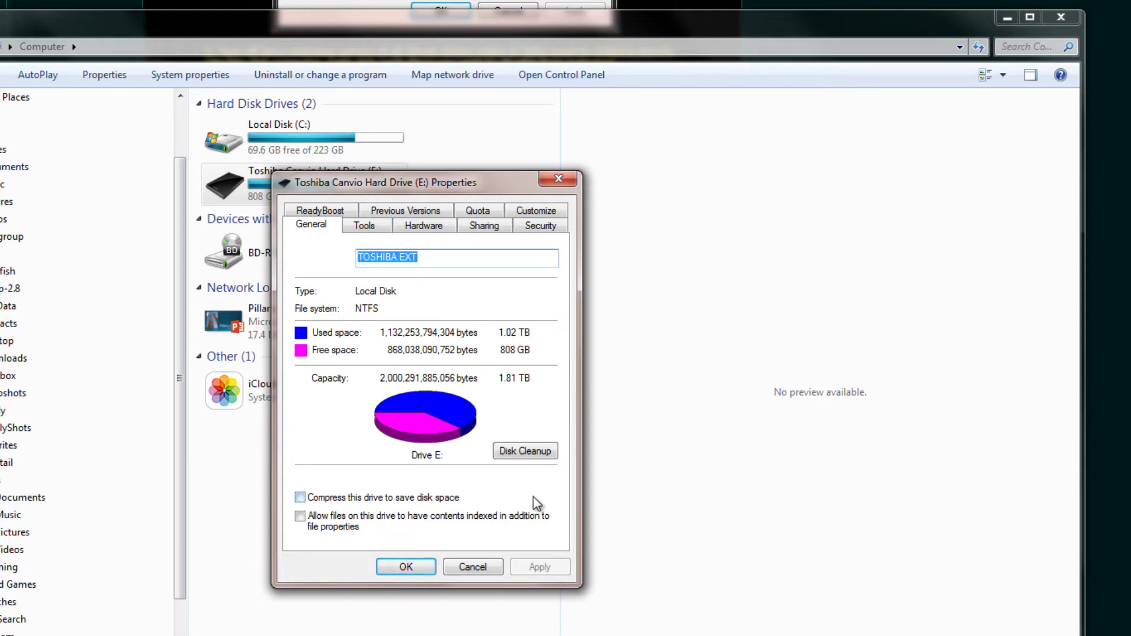
click(406, 567)
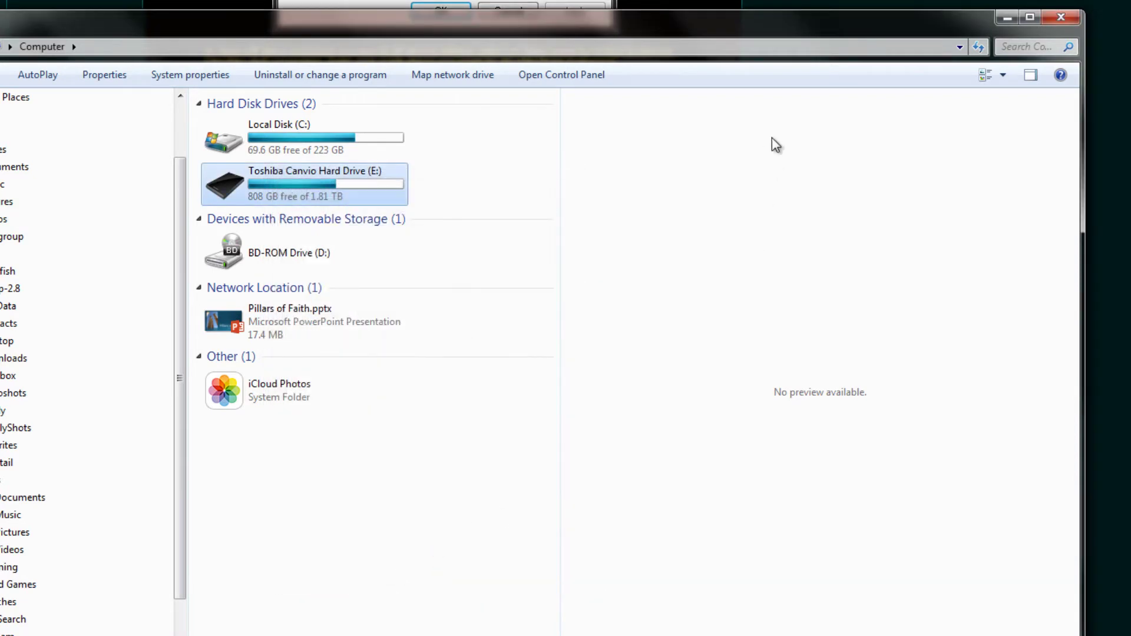
Close the drive window and search the Start menu for 'indexing'.
click(1049, 18)
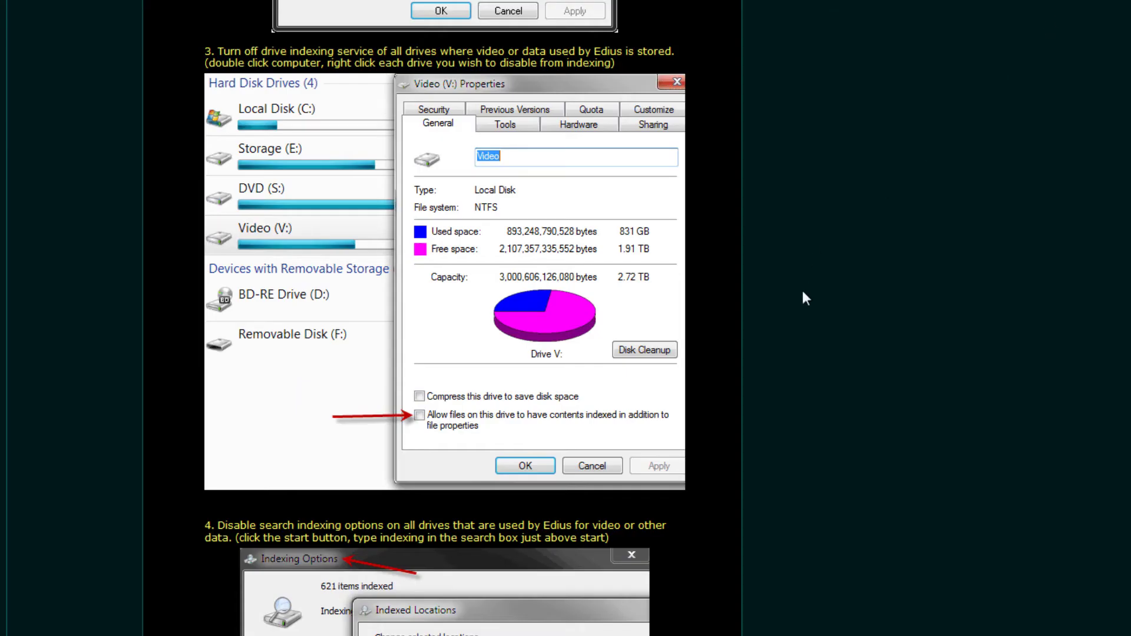
scroll(793, 427, down, 5)
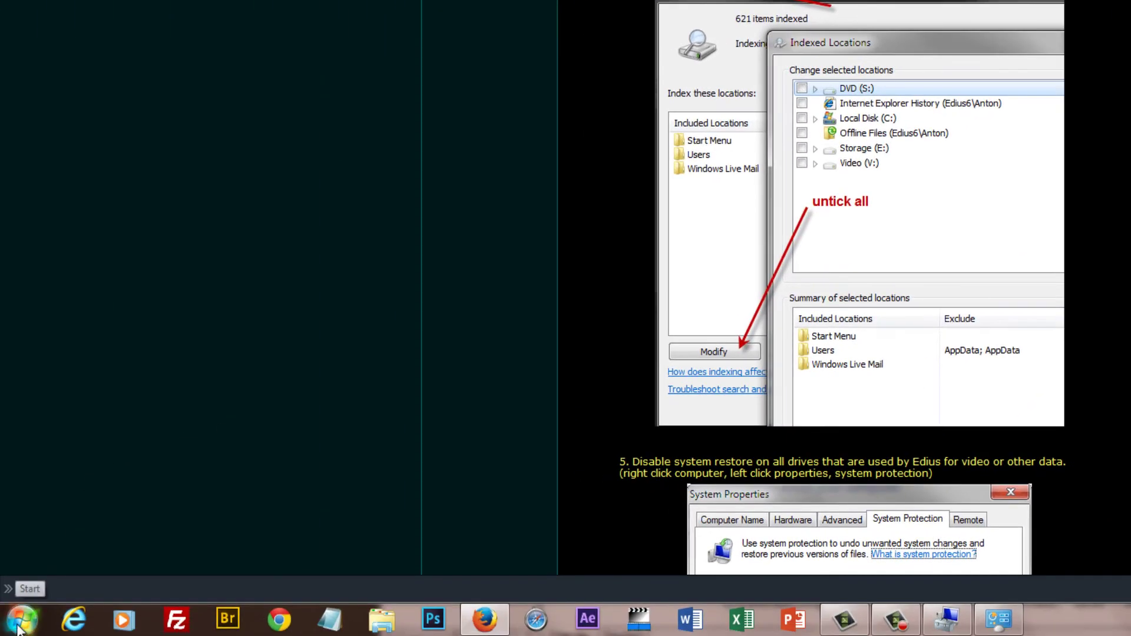
click(21, 619)
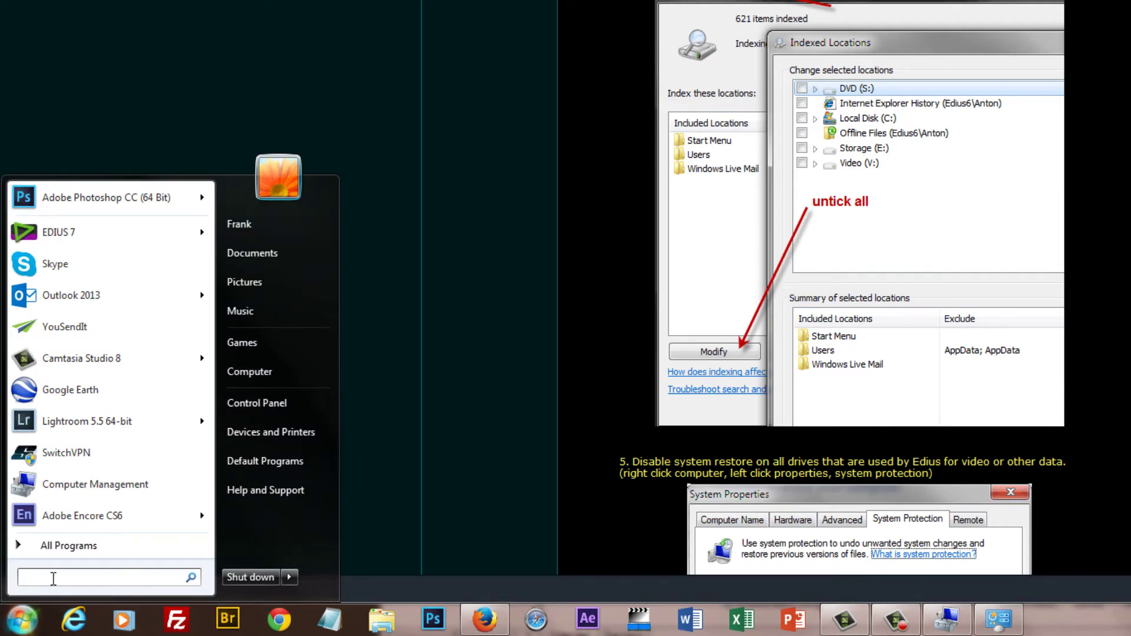
text(indexing)
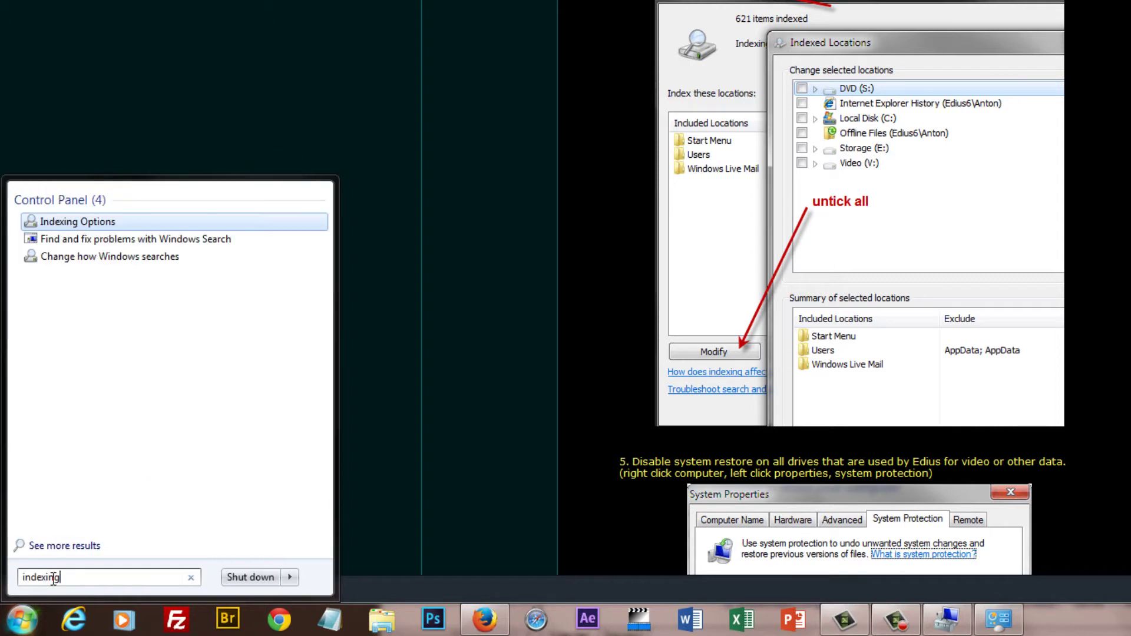
In Indexing Options, untick Internet Explorer History and Microsoft Outlook and confirm.
click(78, 223)
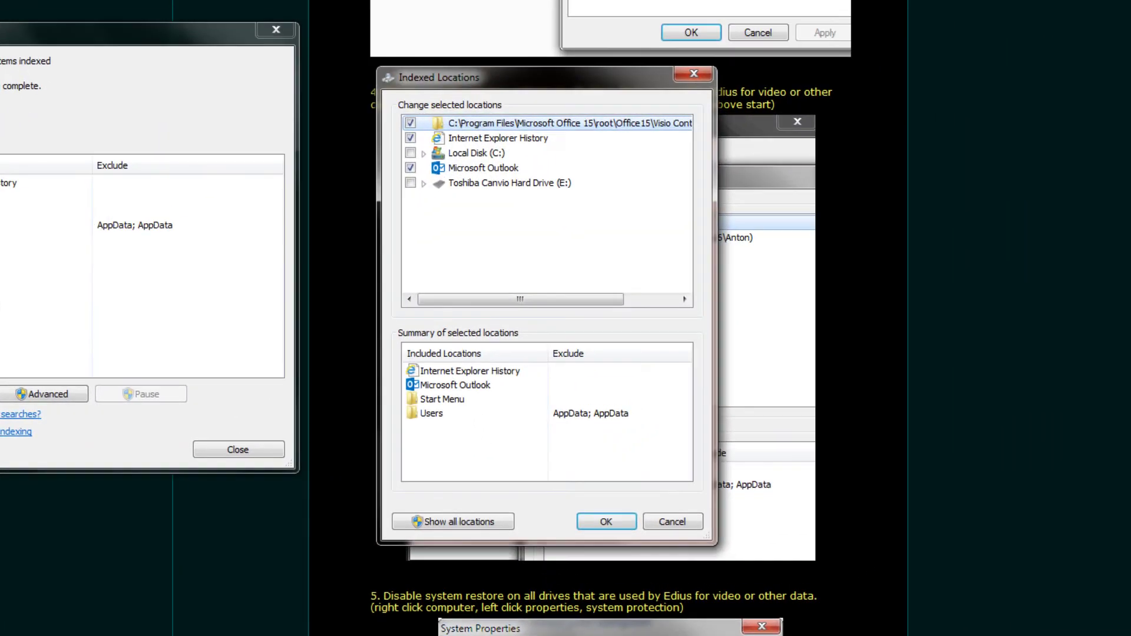
drag(641, 35, 1078, 100)
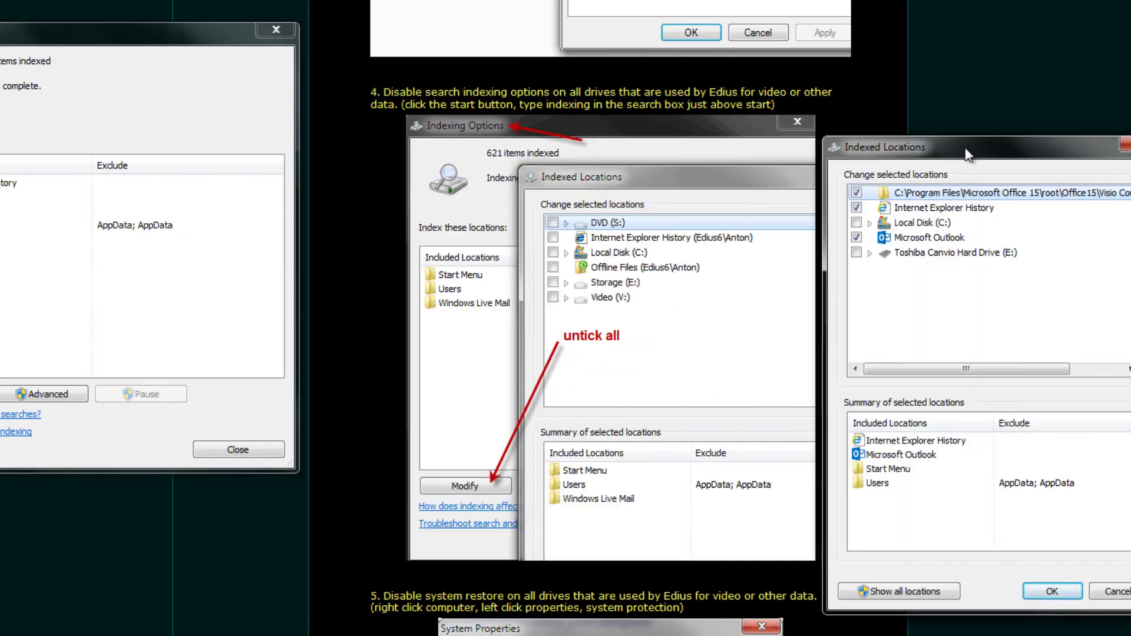
click(856, 207)
click(856, 237)
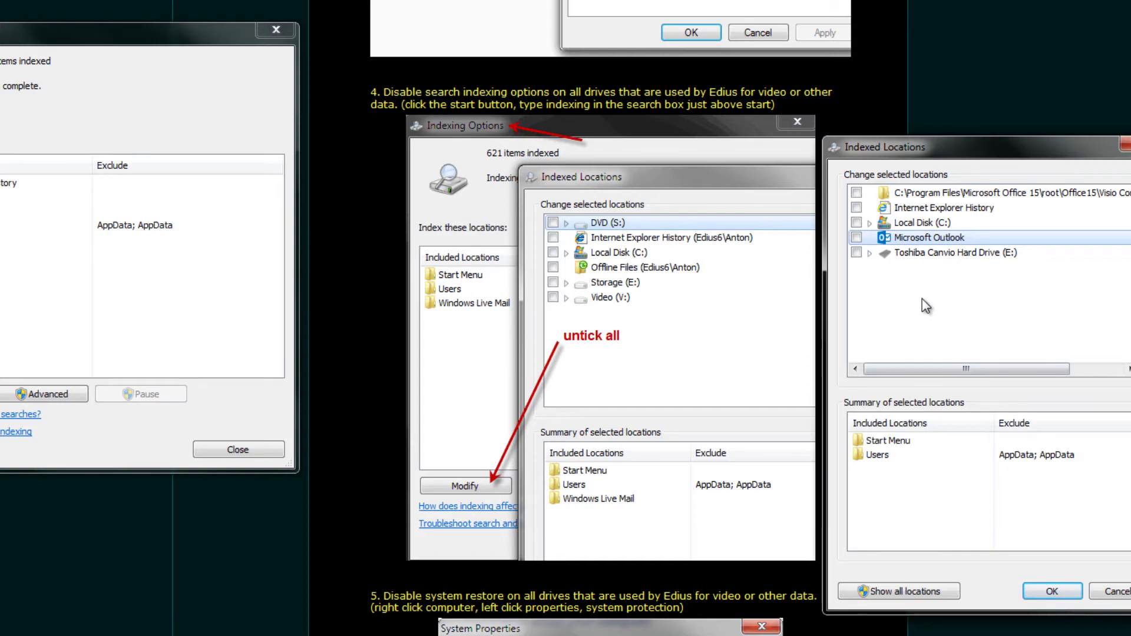
click(1050, 593)
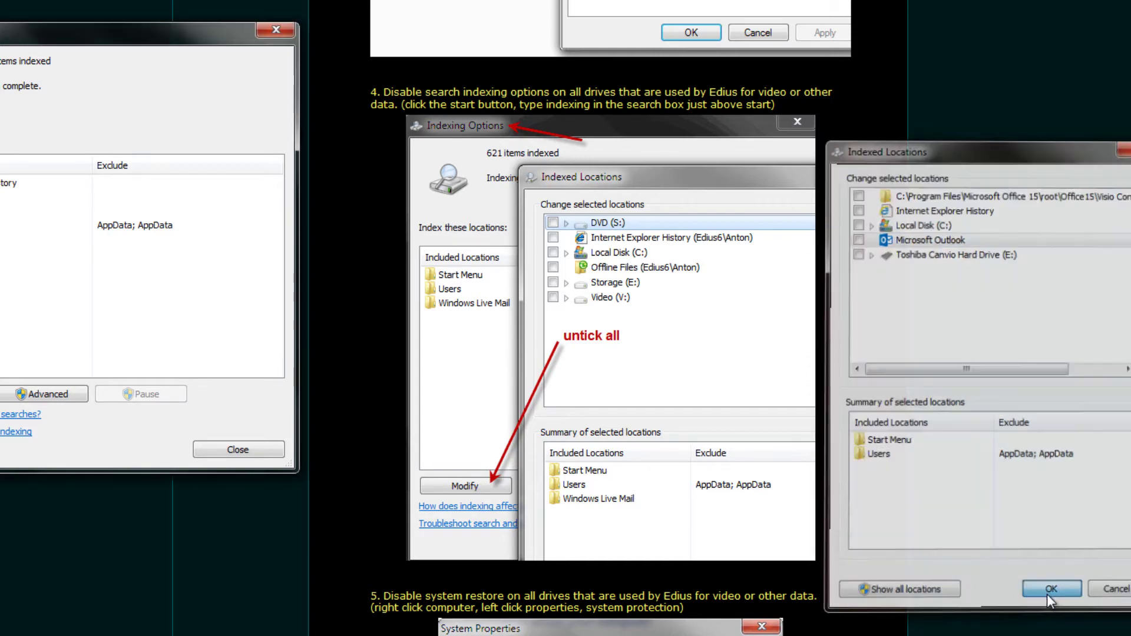
scroll(388, 454, down, 6)
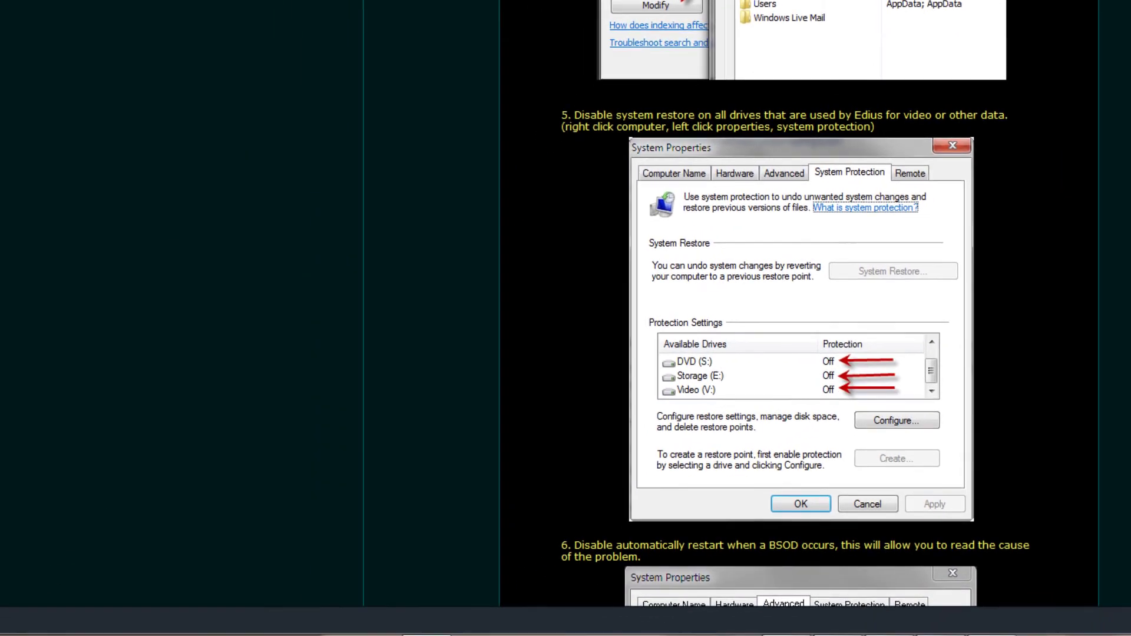
Open Computer's Properties from the Start menu and go to System Protection settings.
click(18, 620)
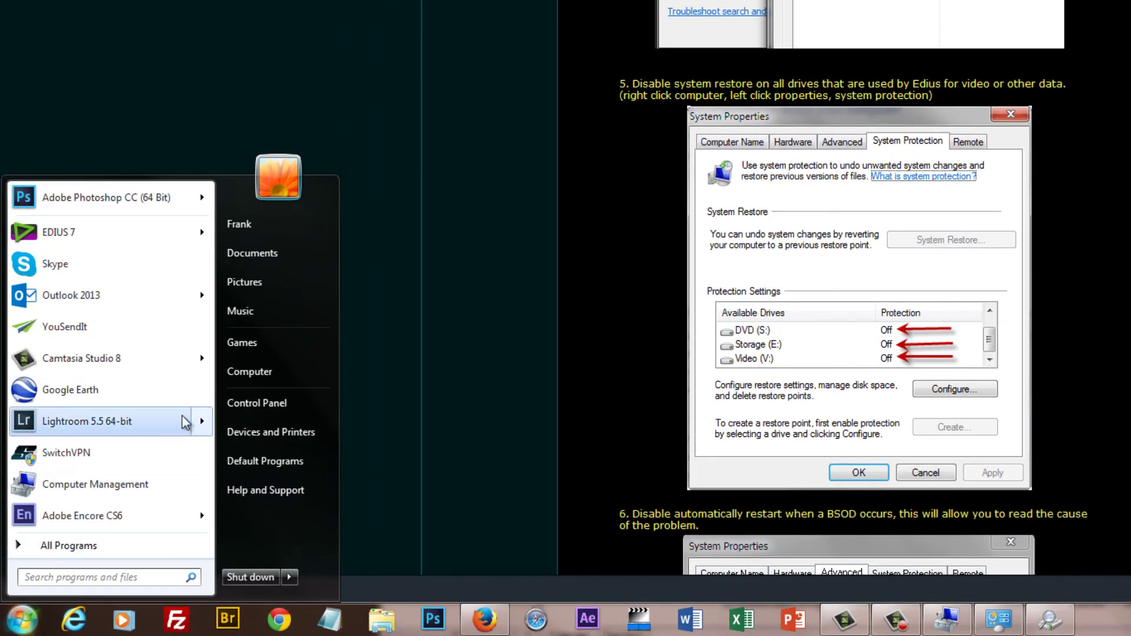
right_click(235, 372)
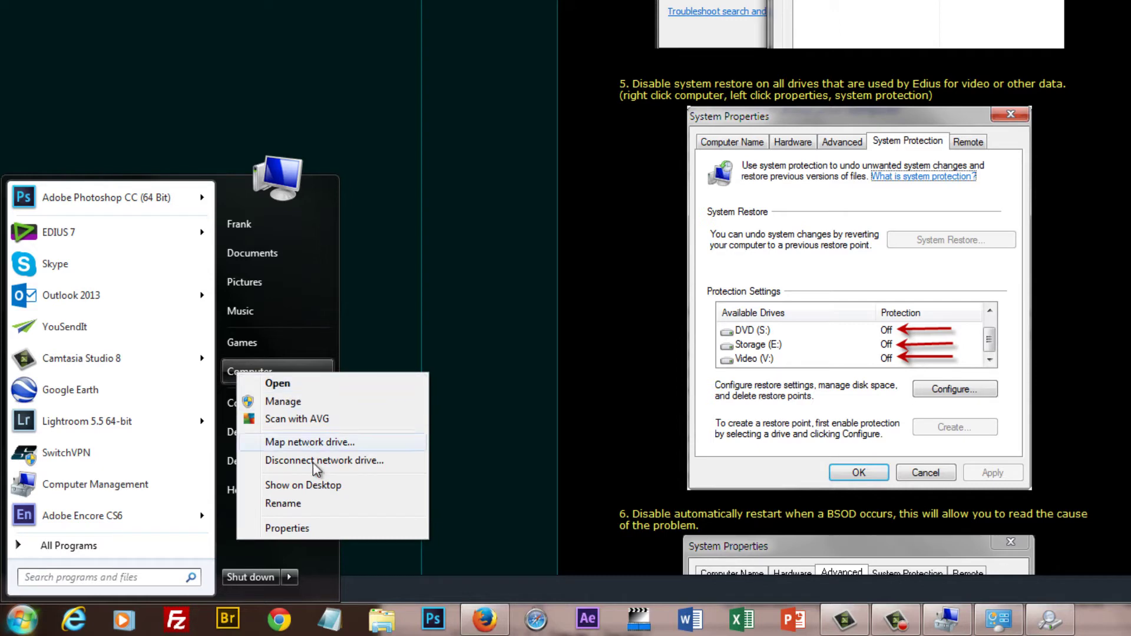
click(296, 529)
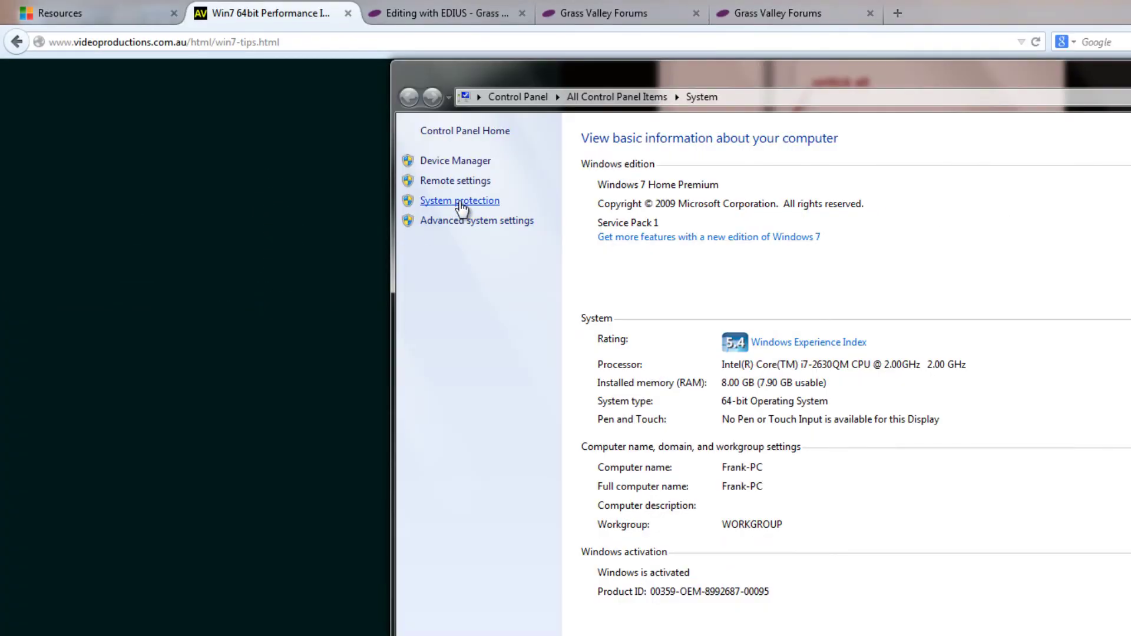
click(460, 203)
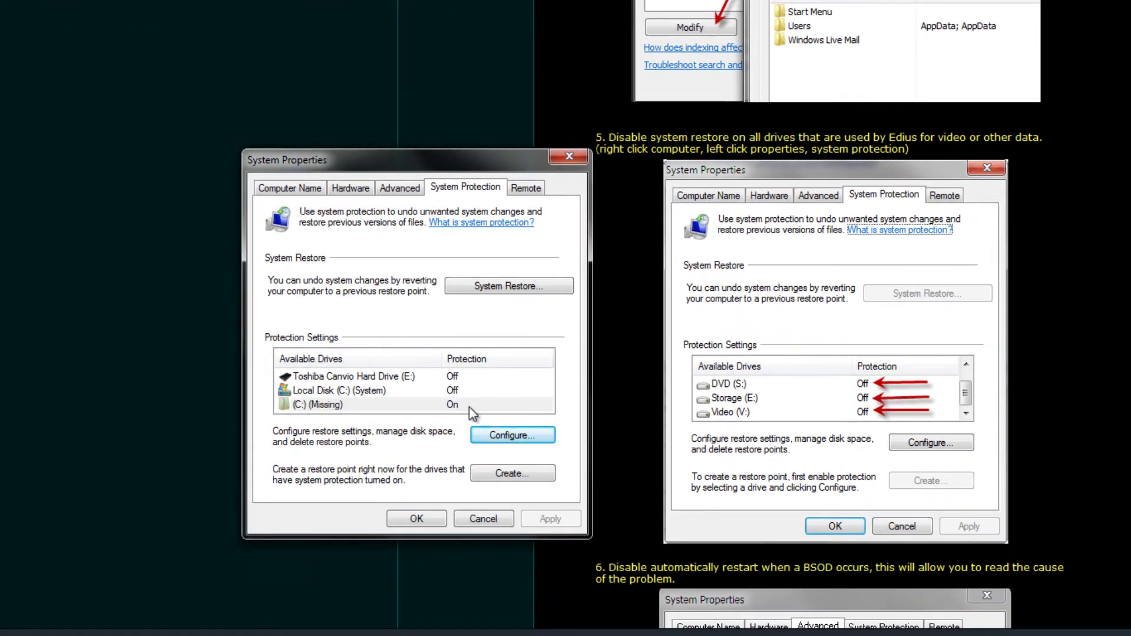
Turn off system protection for the missing (C:) drive and confirm with Yes.
click(506, 436)
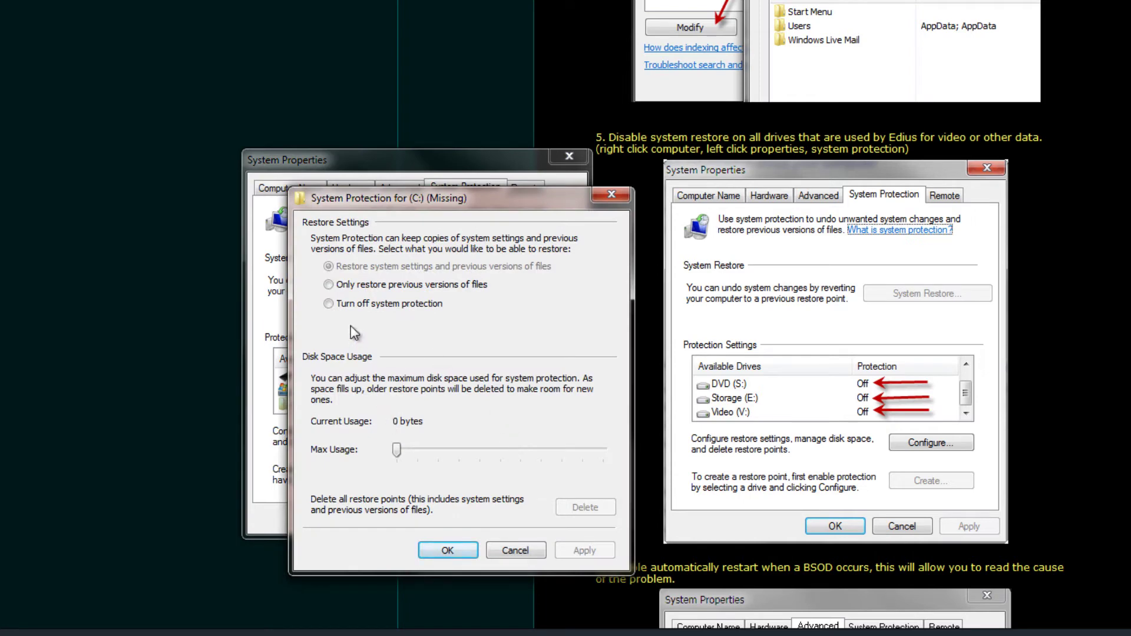
click(328, 303)
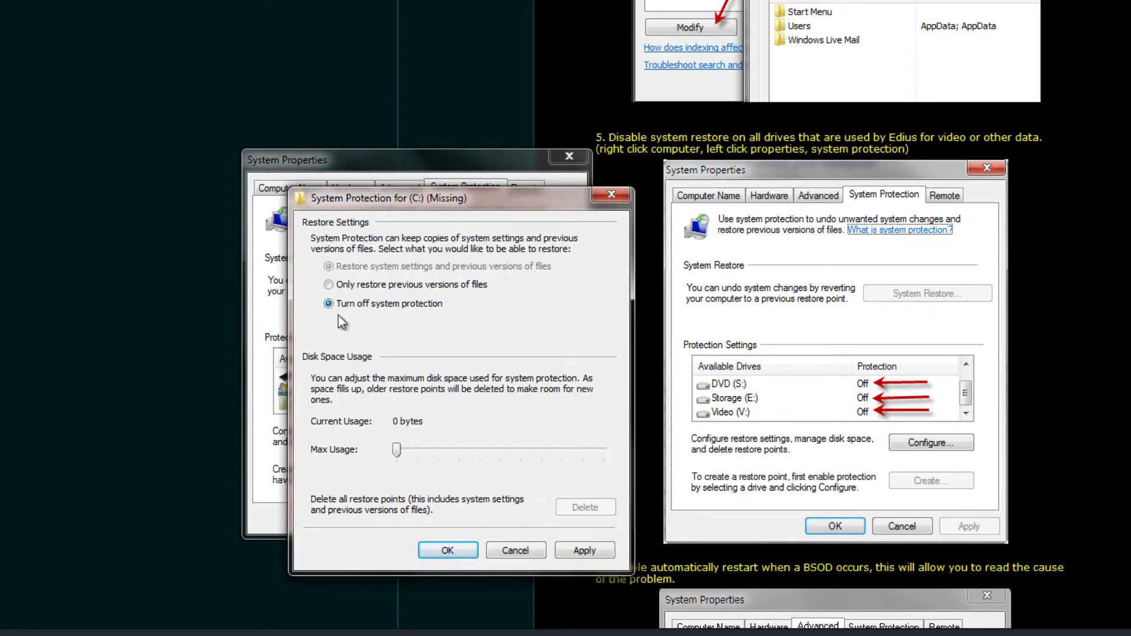
click(585, 551)
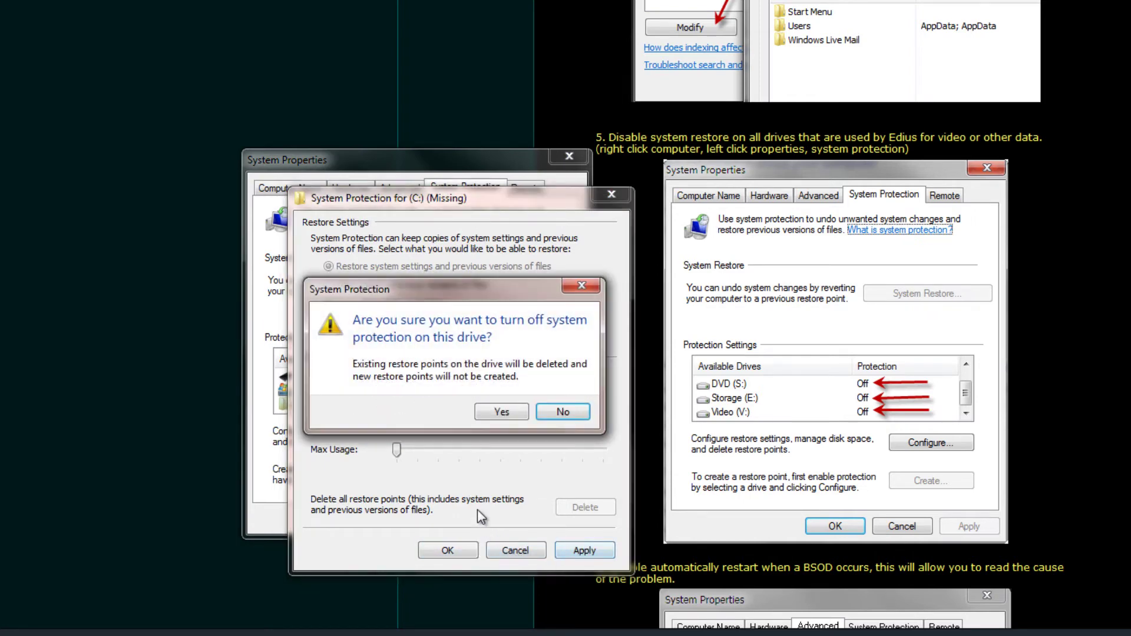
click(511, 408)
click(457, 551)
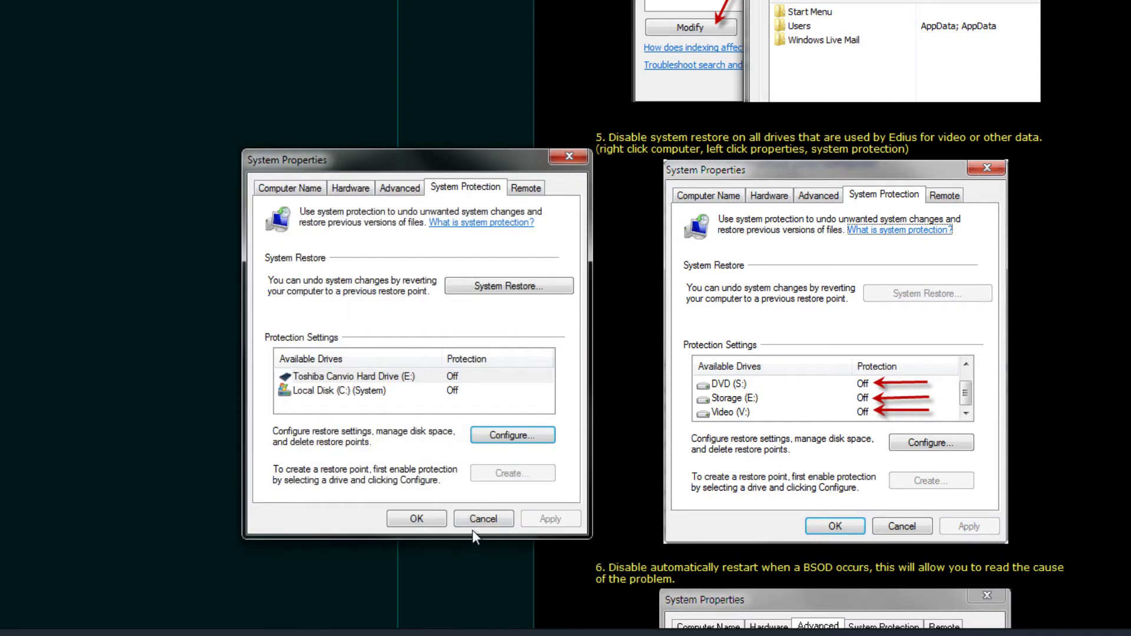
Close System Properties, then open the System page from the Computer window with Win+E.
click(416, 518)
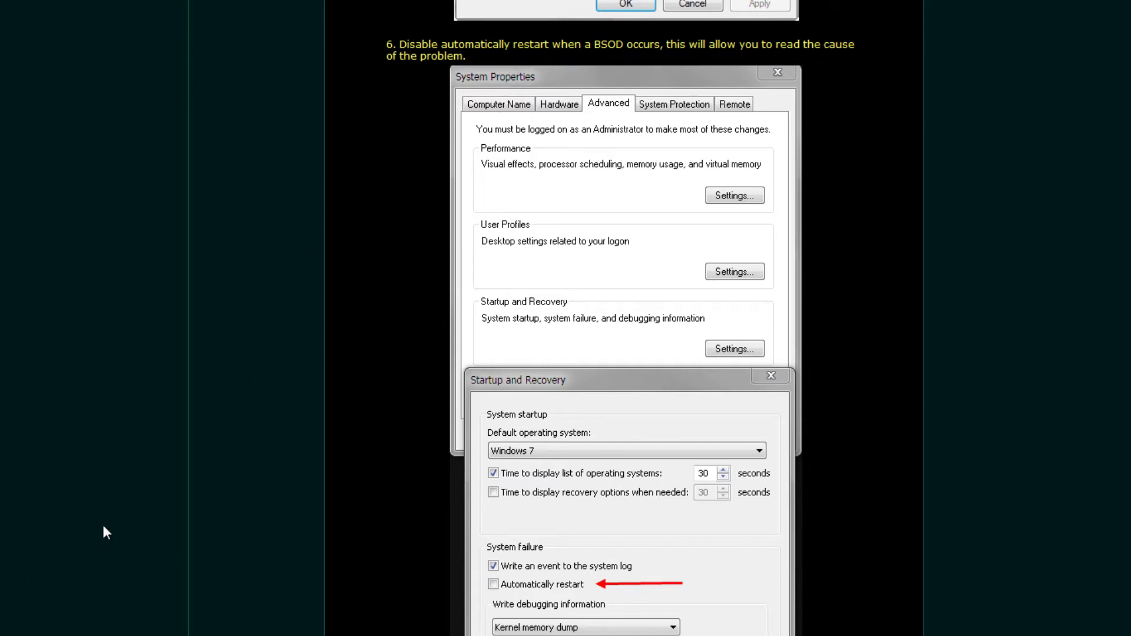
key(super+e)
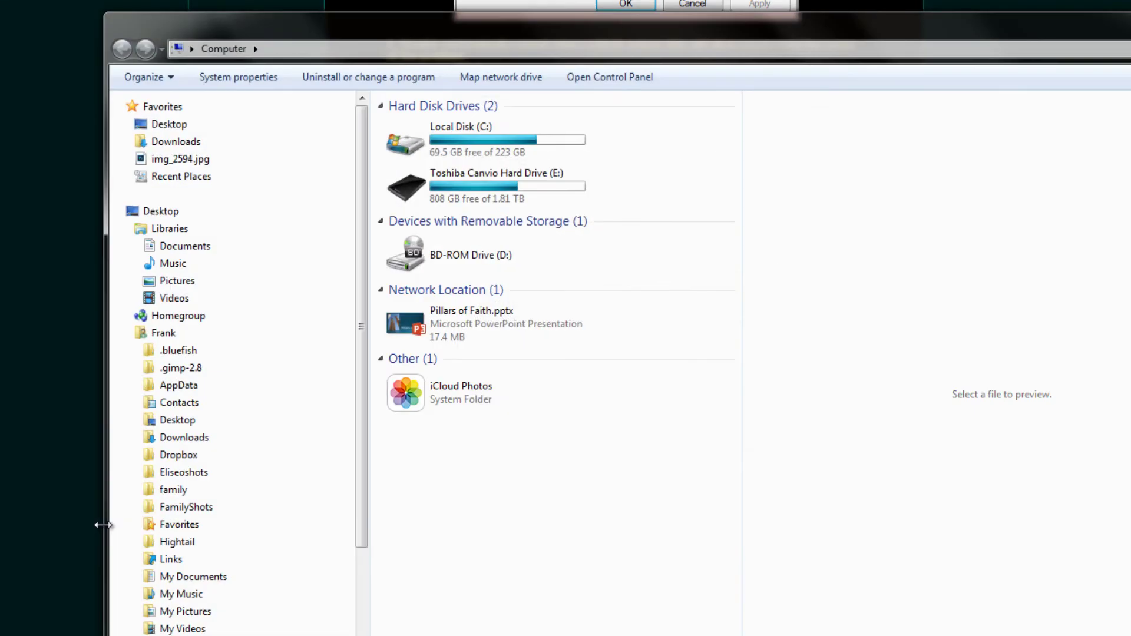
drag(401, 26, 430, 48)
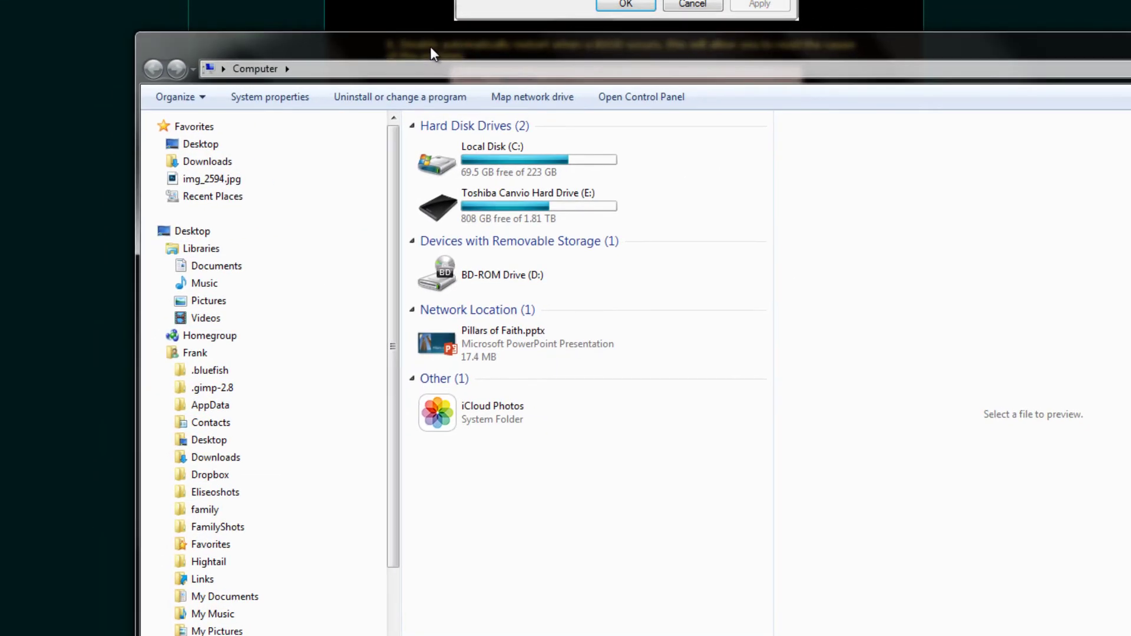
click(274, 100)
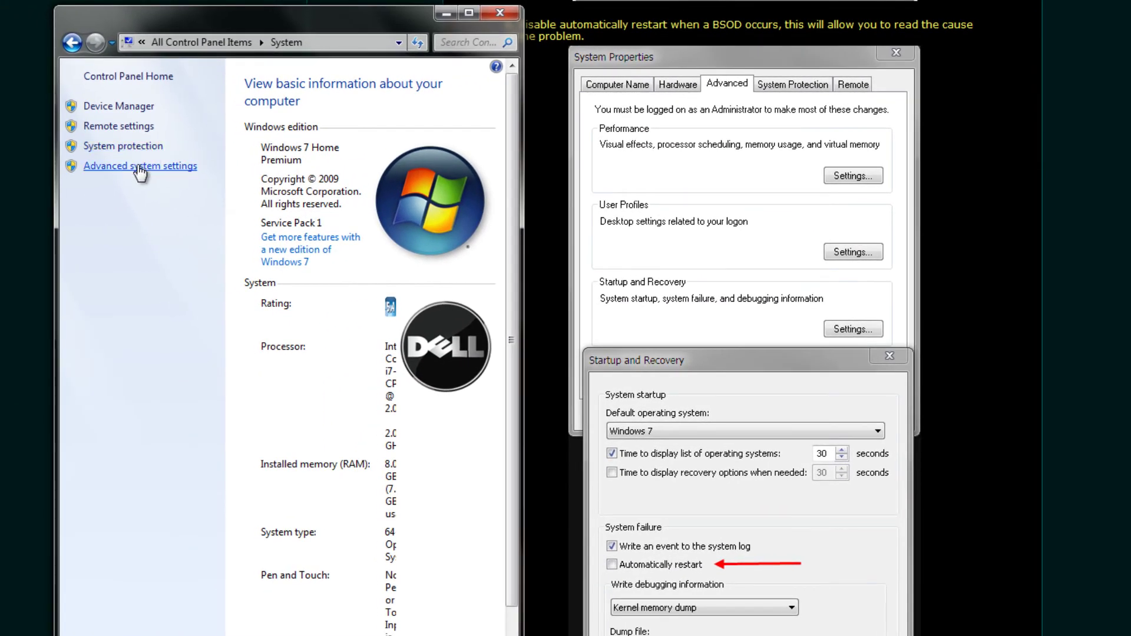
Untick Automatically restart in Startup and Recovery, save, and close System Properties.
click(136, 166)
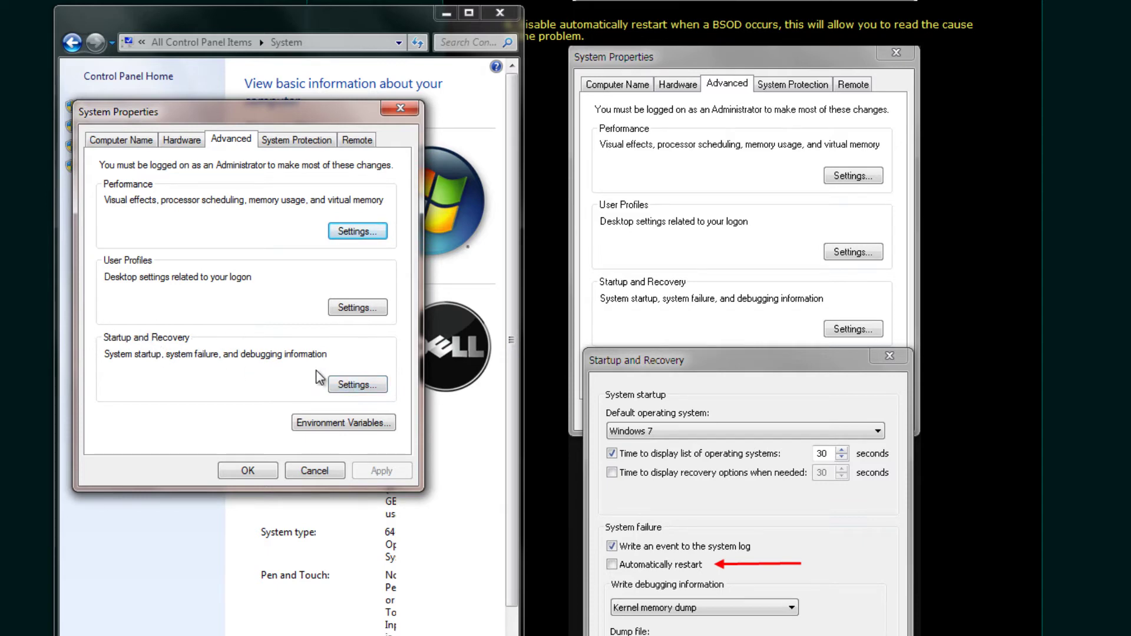
click(358, 389)
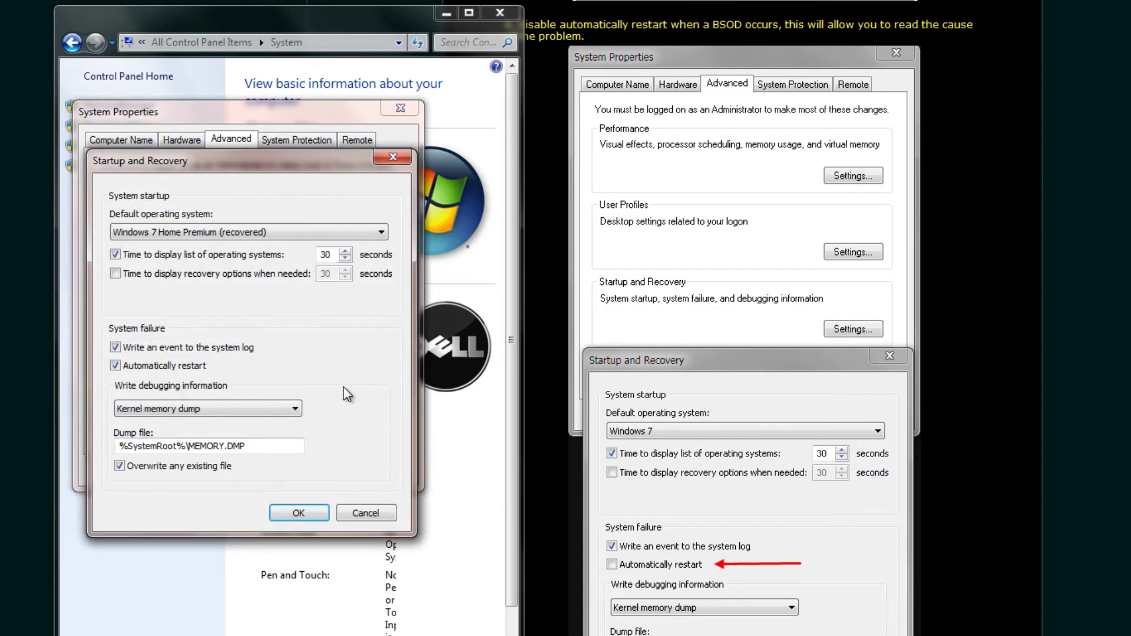
click(115, 365)
click(302, 514)
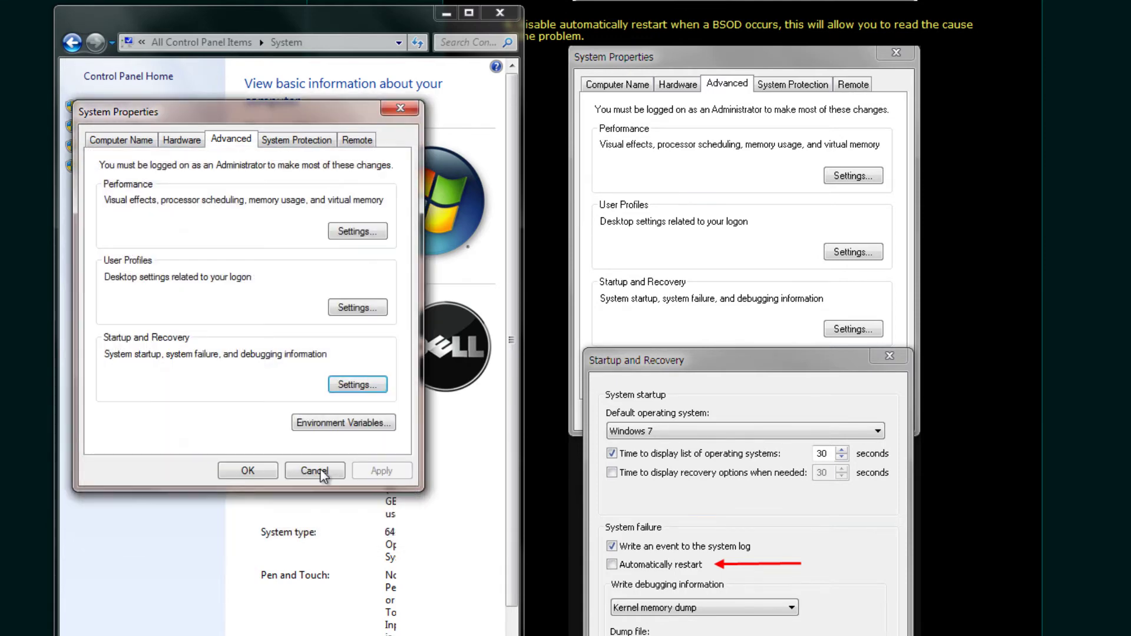
click(404, 110)
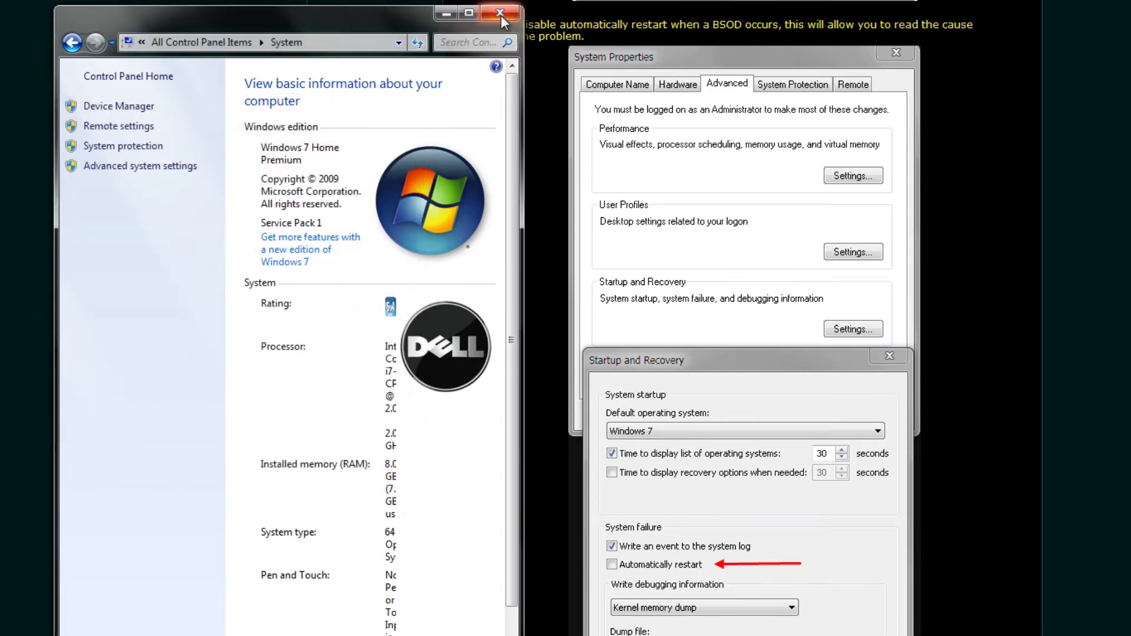
Close the System window and go to Control Panel's Action Center.
click(500, 13)
scroll(496, 226, down, 8)
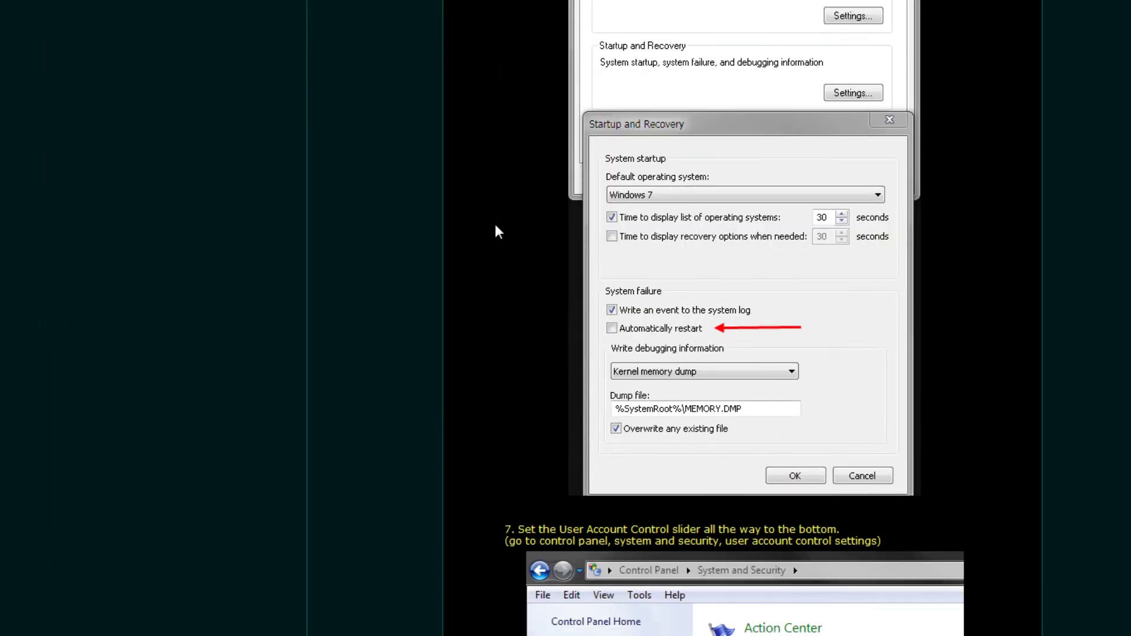
scroll(495, 226, down, 3)
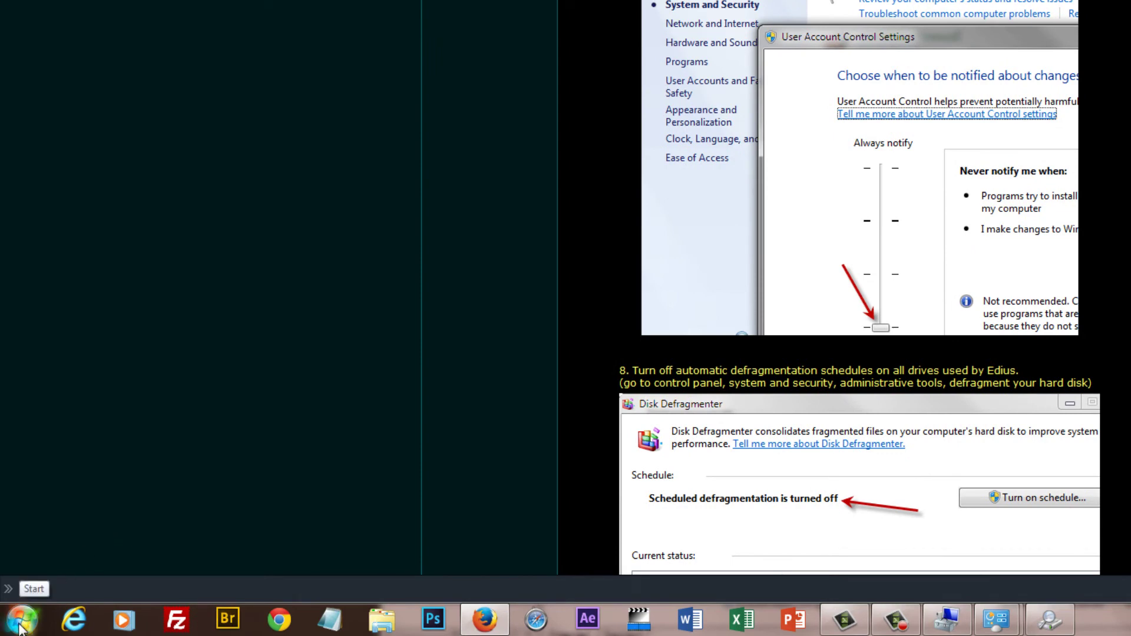
click(19, 628)
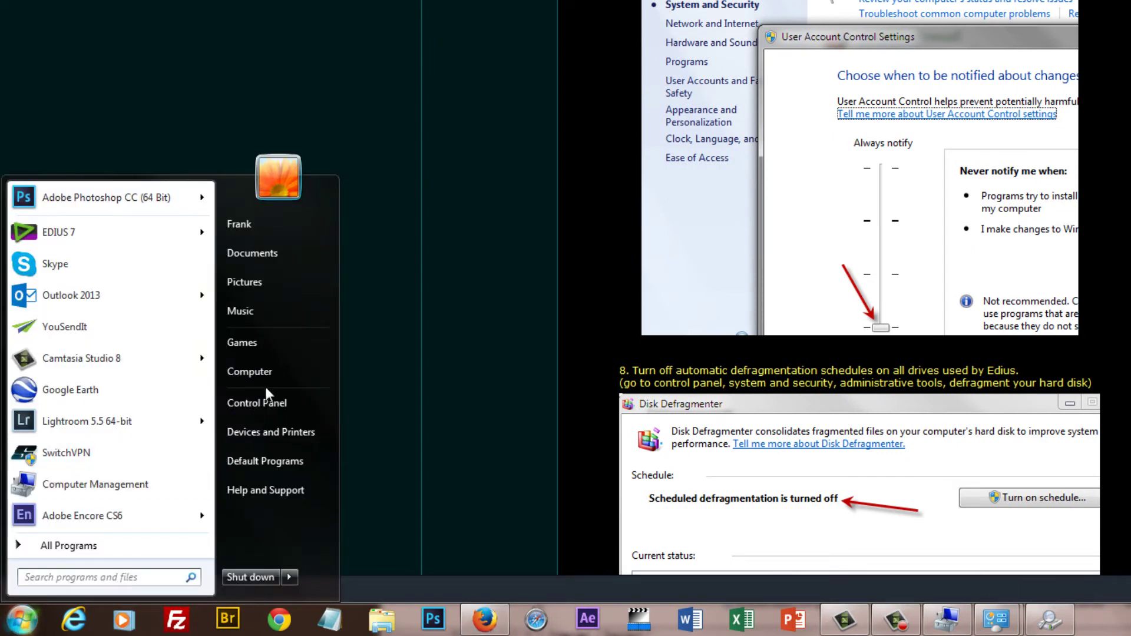
click(272, 404)
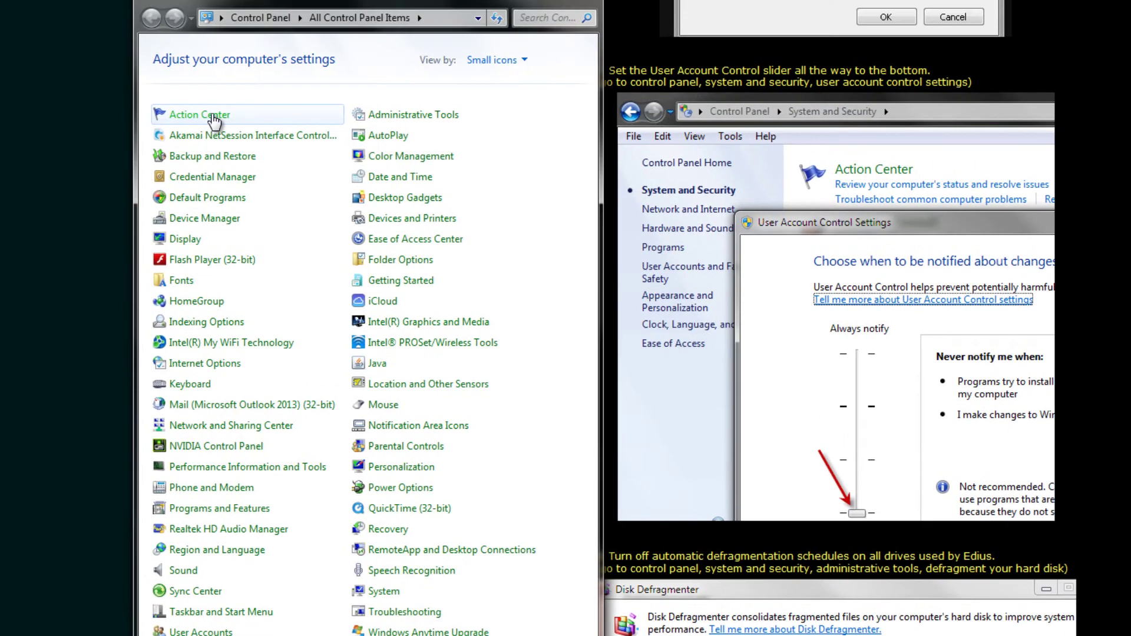
click(203, 115)
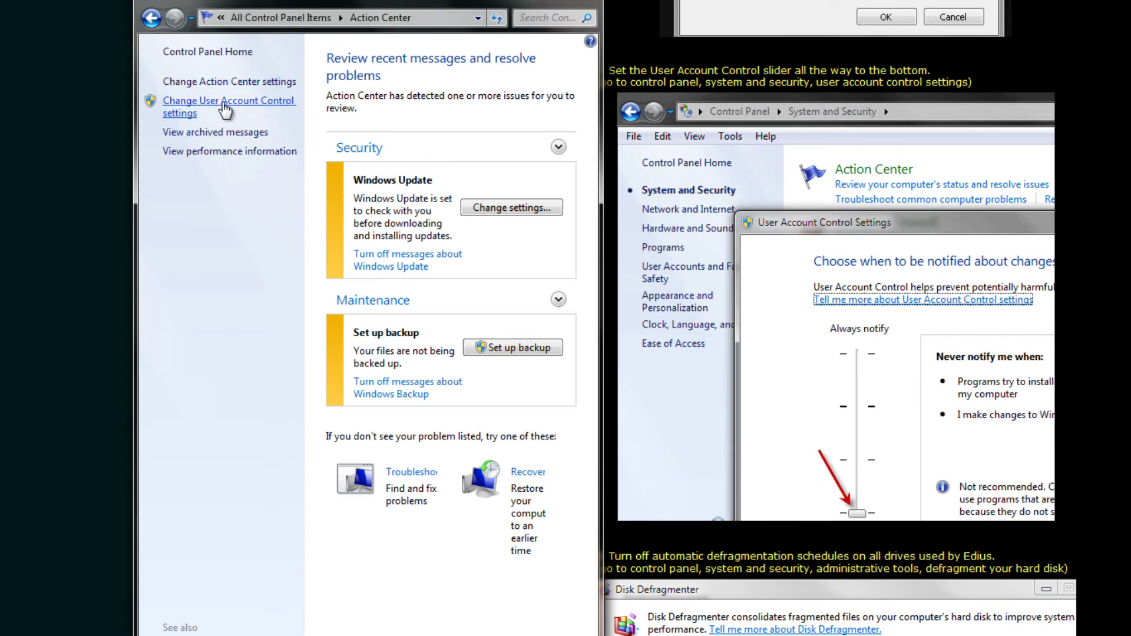
Set User Account Control to Never notify and confirm the change.
click(224, 109)
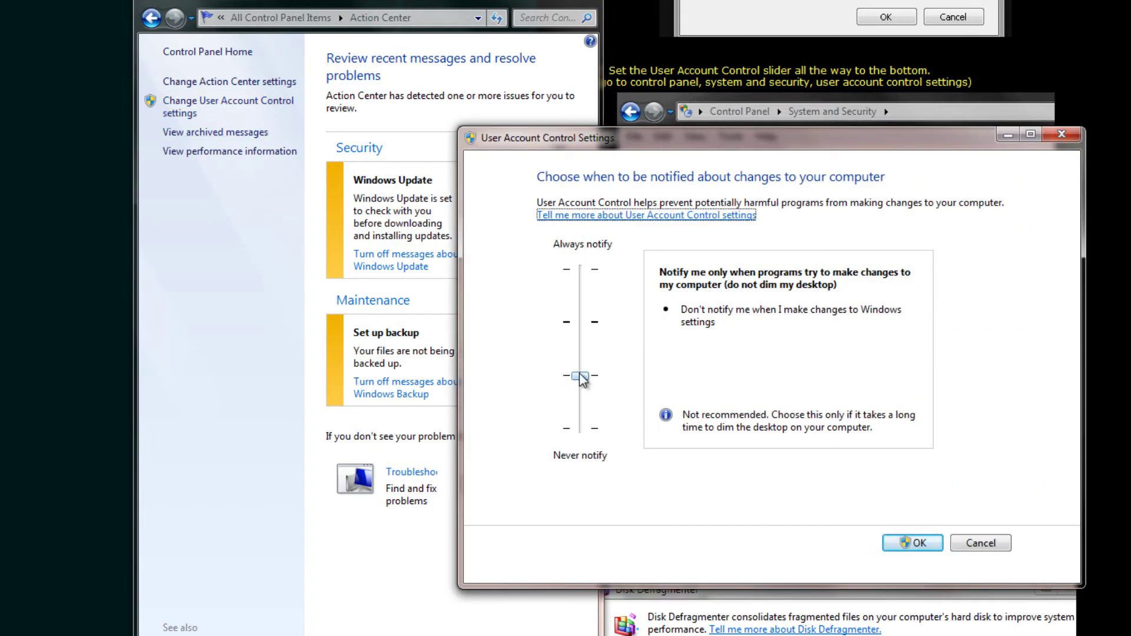
drag(580, 375, 578, 450)
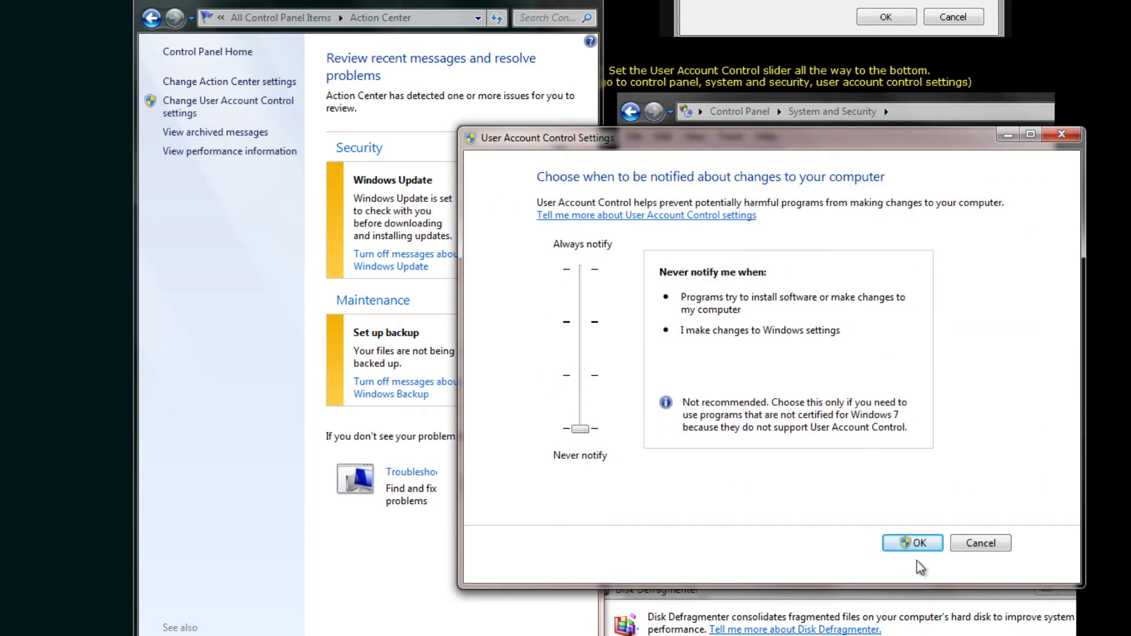
click(920, 543)
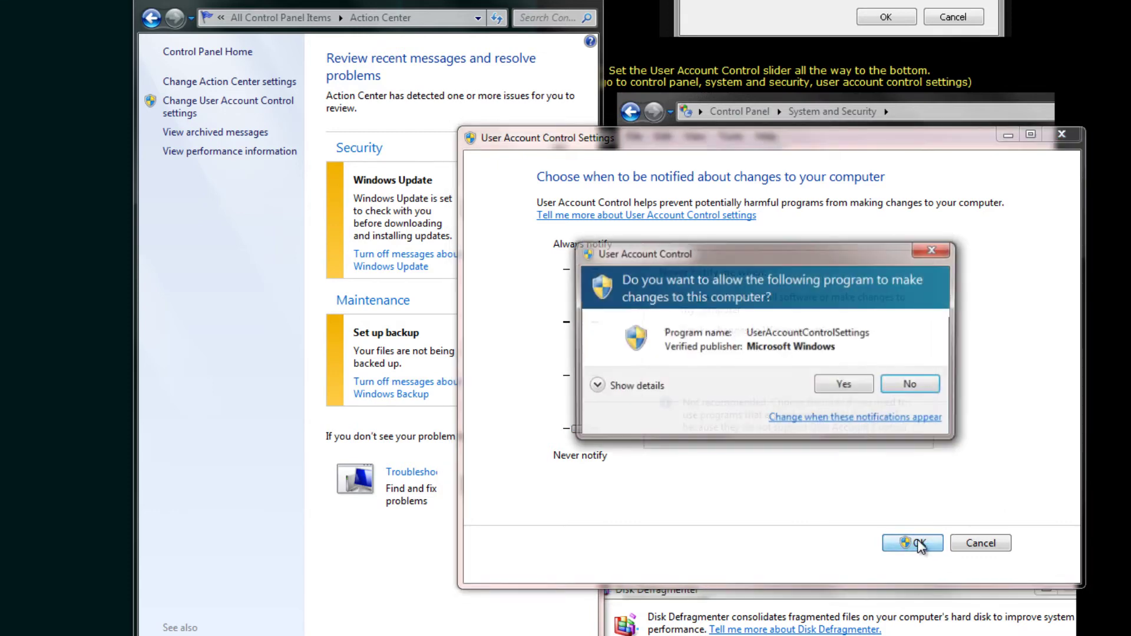
click(855, 388)
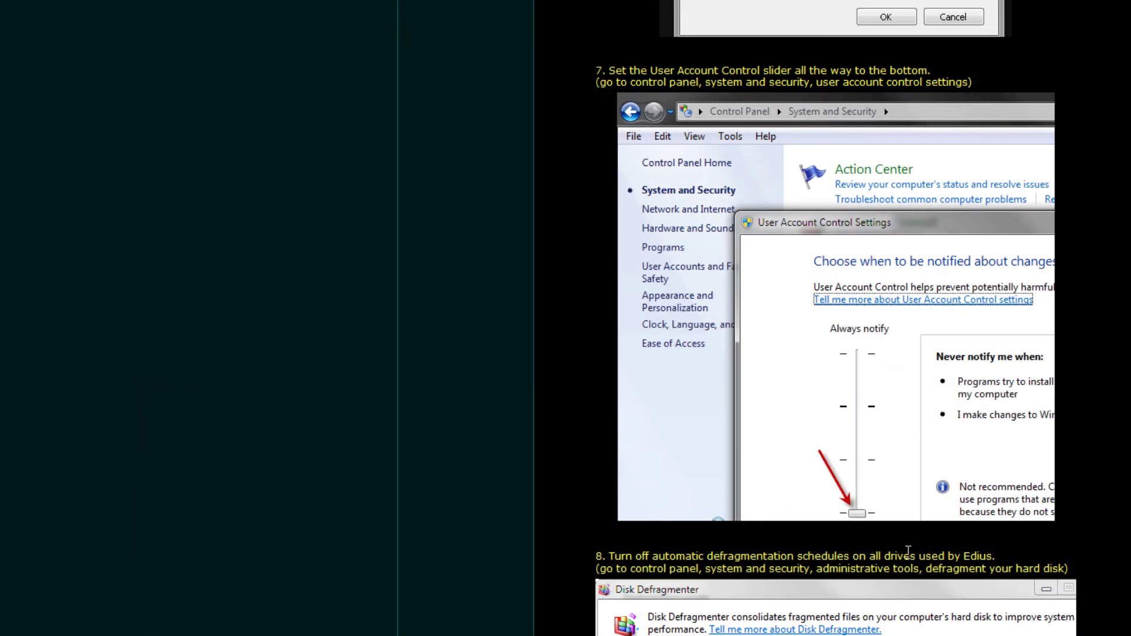
Open Control Panel from the Computer window and set View by to Category.
scroll(907, 530, down, 5)
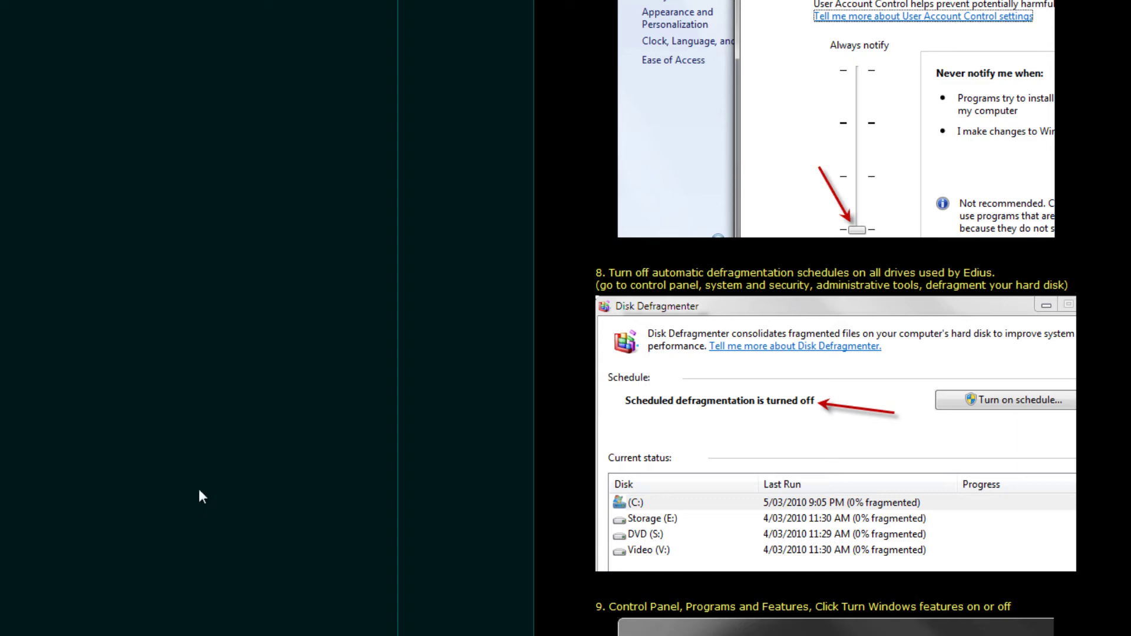
key(super+e)
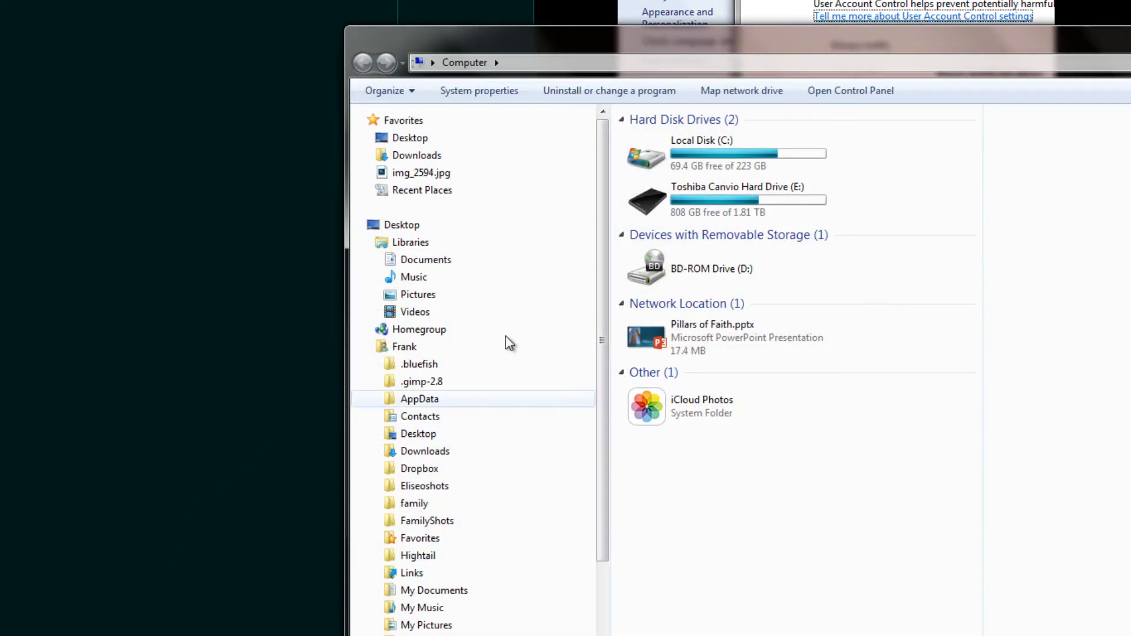
click(846, 96)
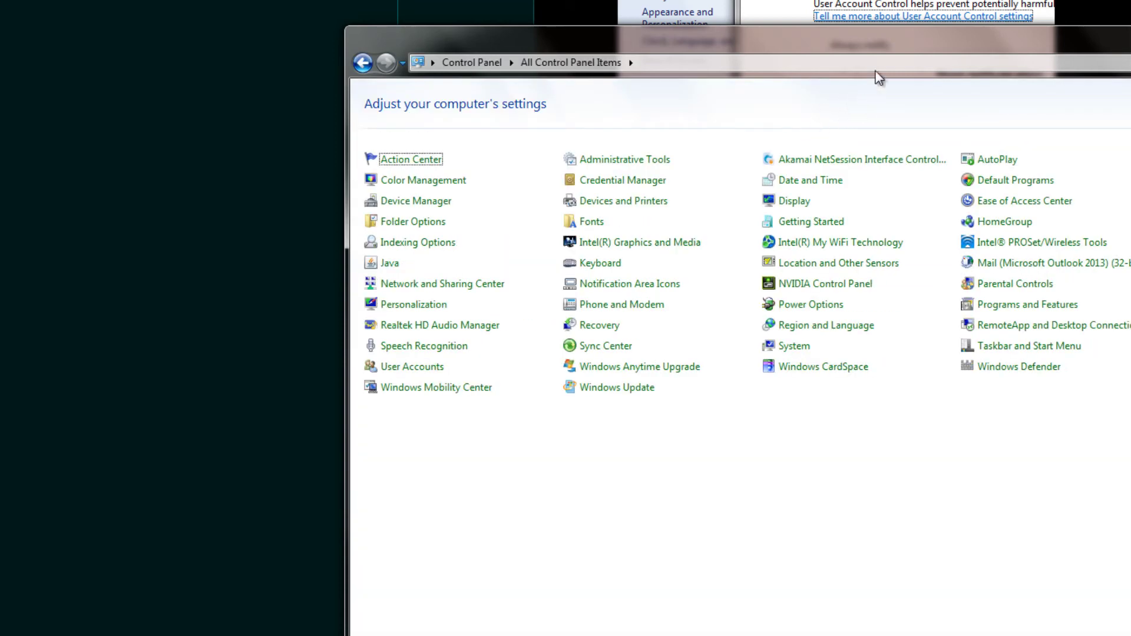
drag(911, 36, 876, 305)
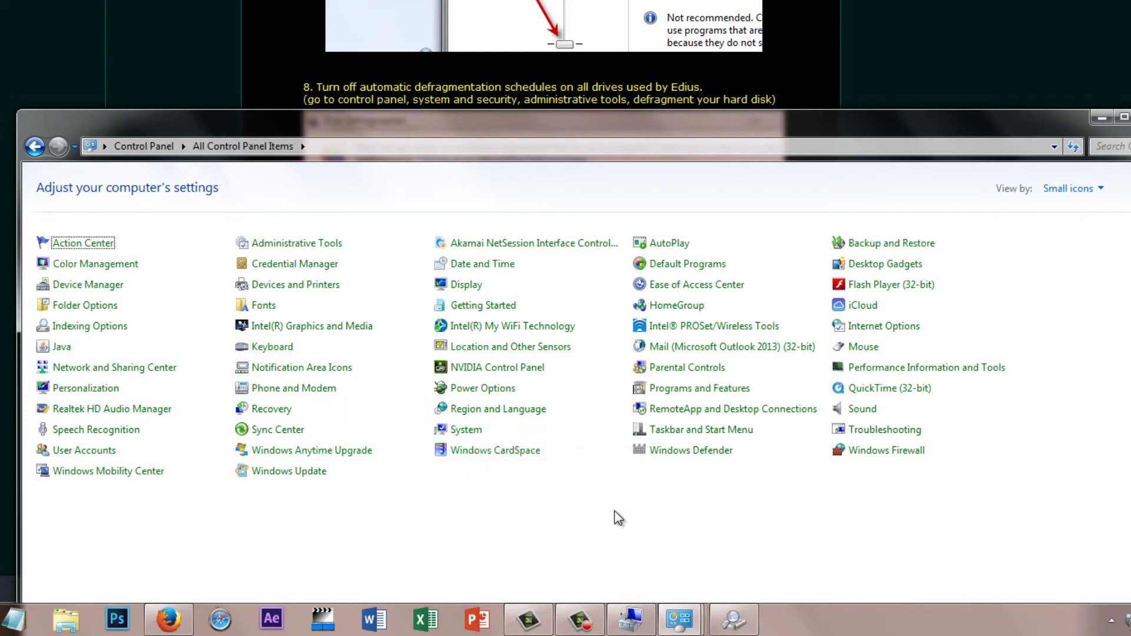
click(1100, 189)
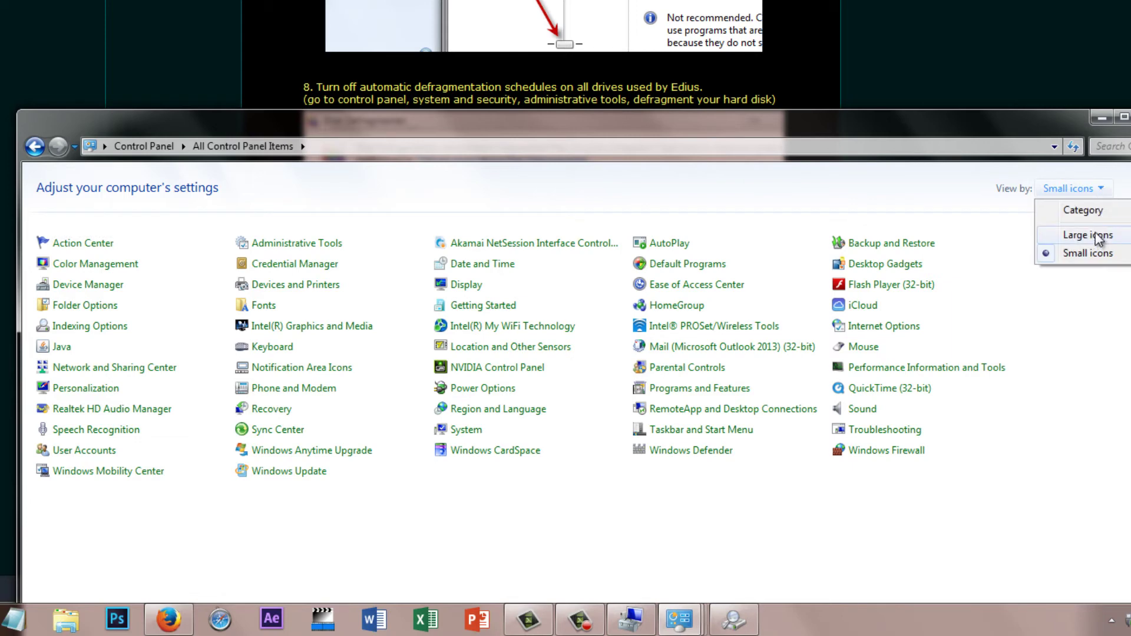
click(1084, 211)
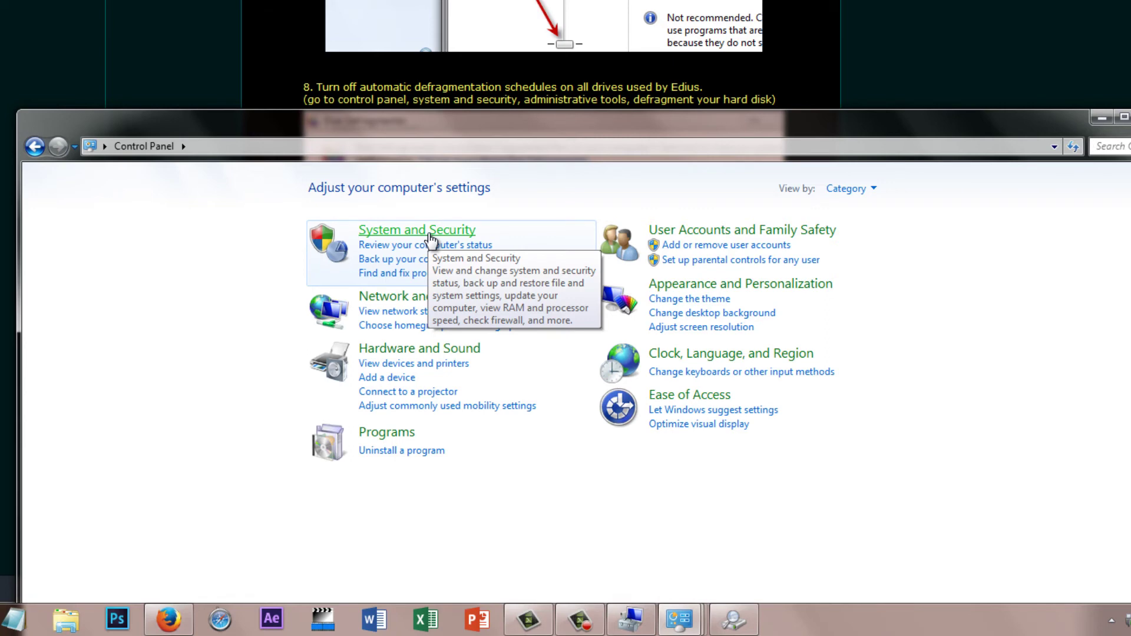
In System and Security's Disk Defragmenter schedule, uncheck Run on a schedule and confirm.
click(428, 234)
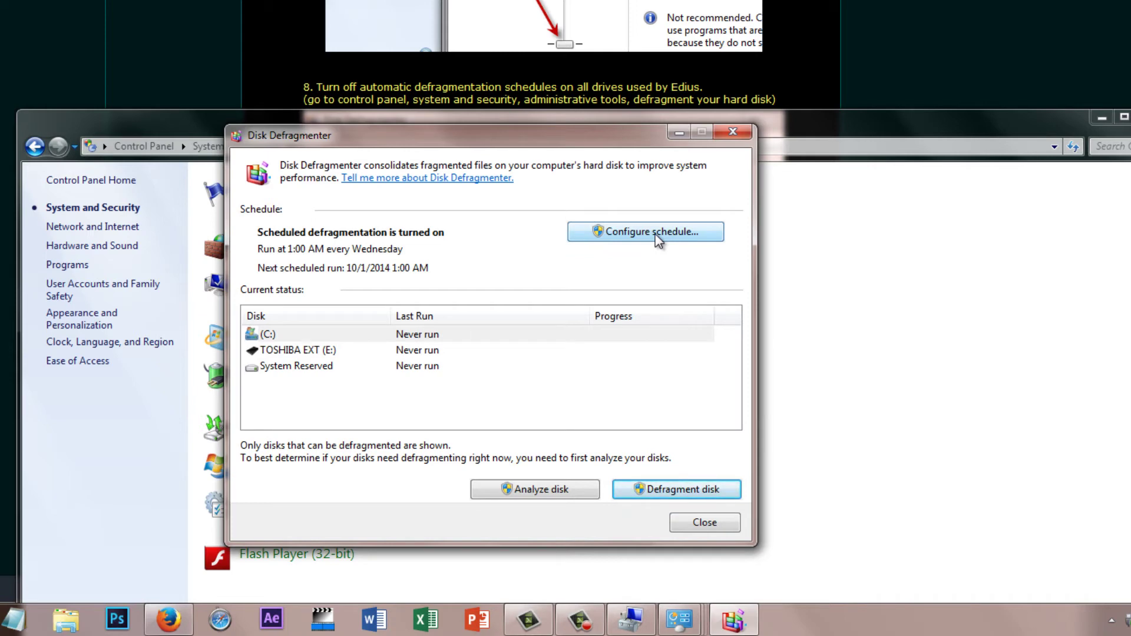
click(658, 239)
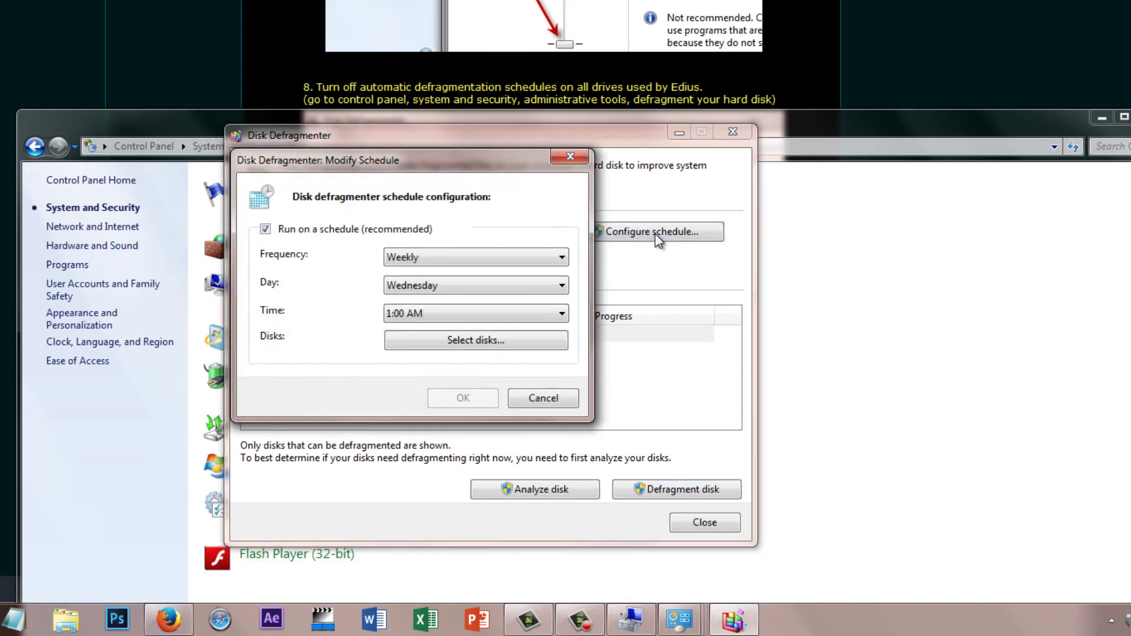
click(268, 230)
click(467, 398)
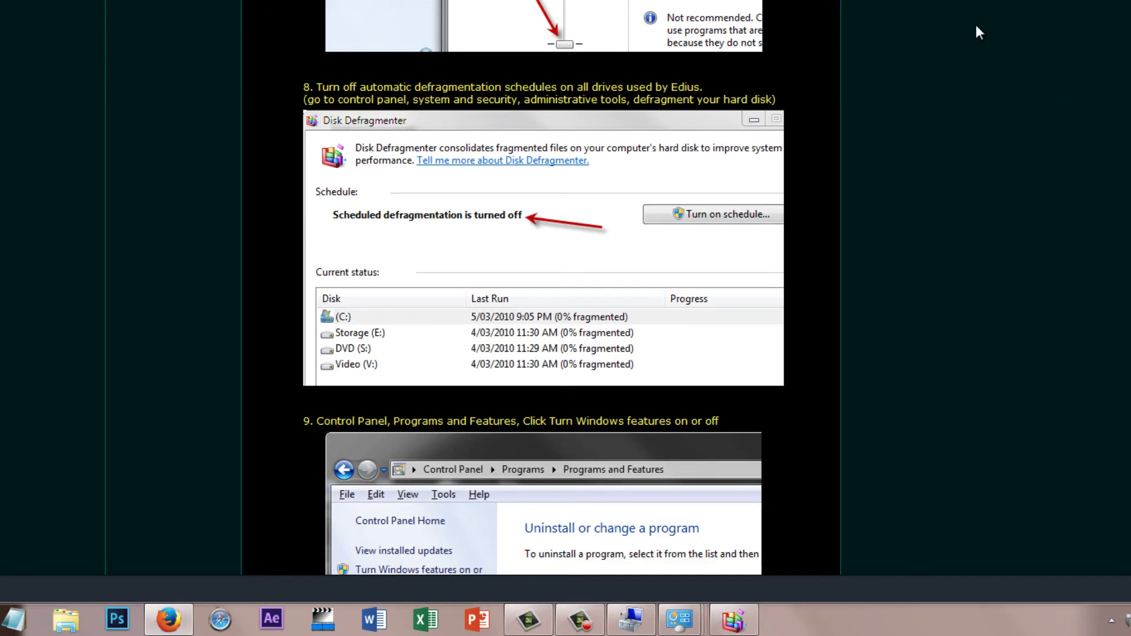
Open Control Panel from Computer, then Programs > Turn Windows features on or off.
scroll(976, 25, down, 8)
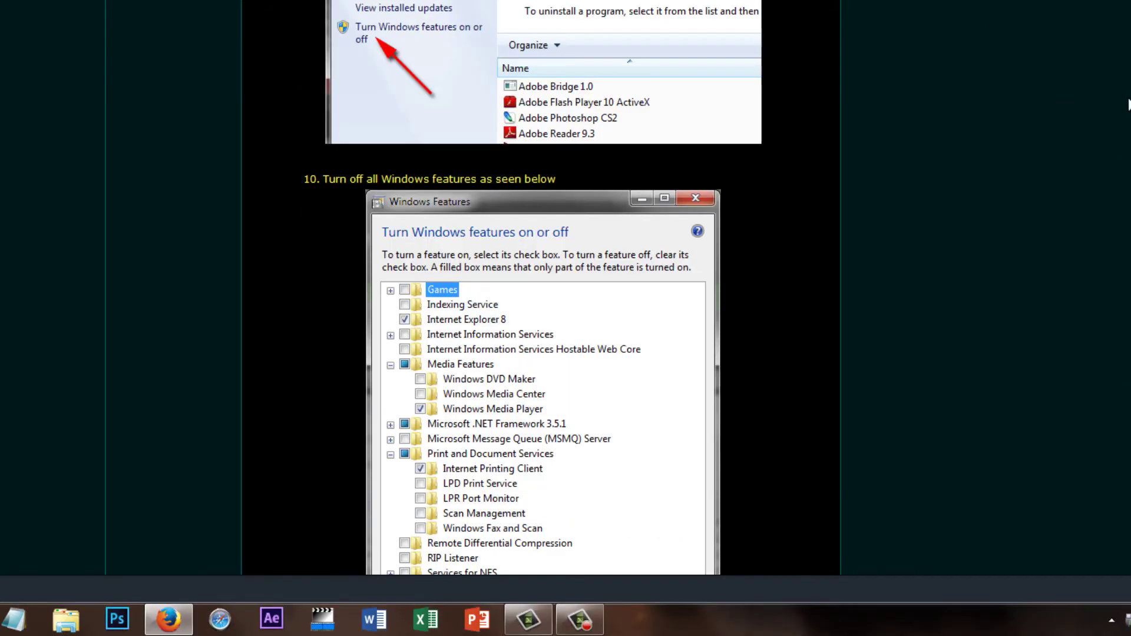
scroll(384, 107, up, 3)
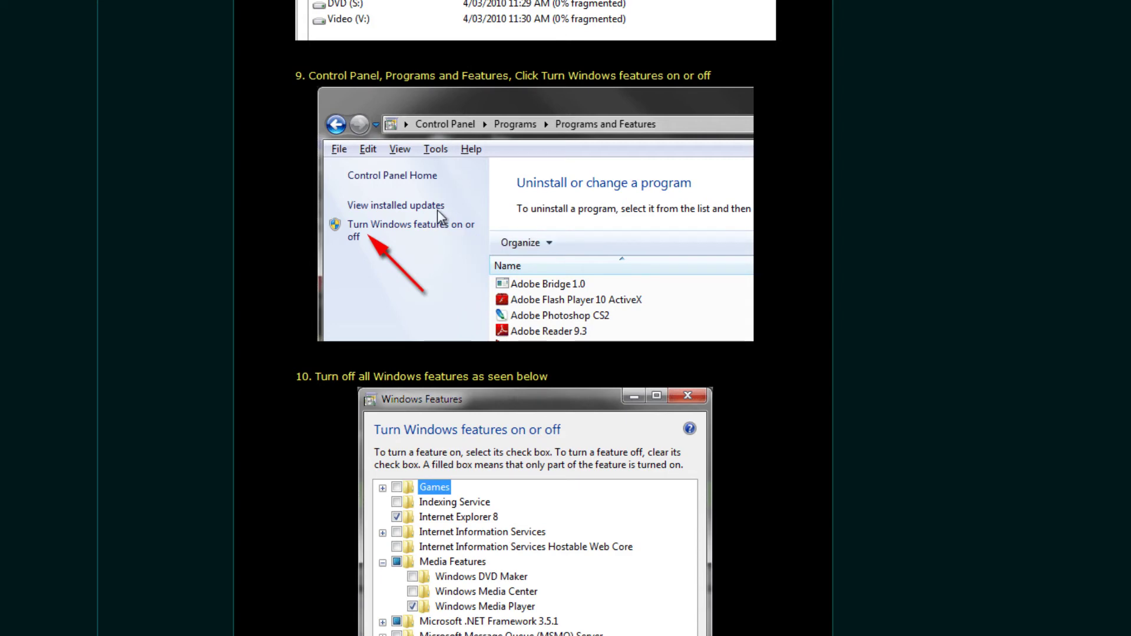
key(super+e)
click(578, 109)
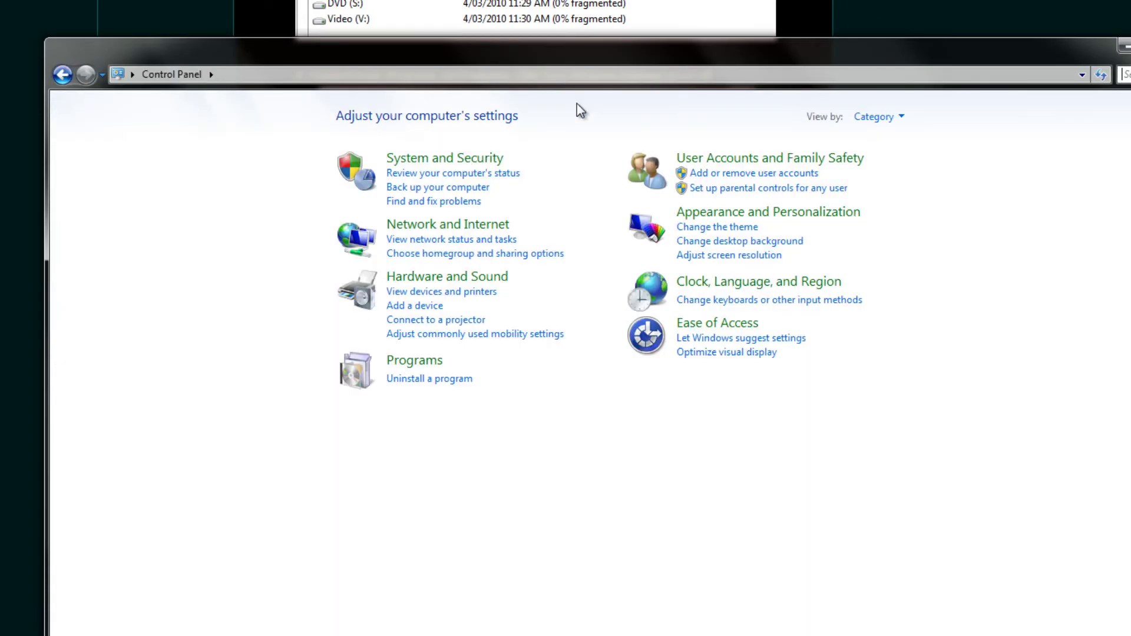
drag(669, 56, 681, 87)
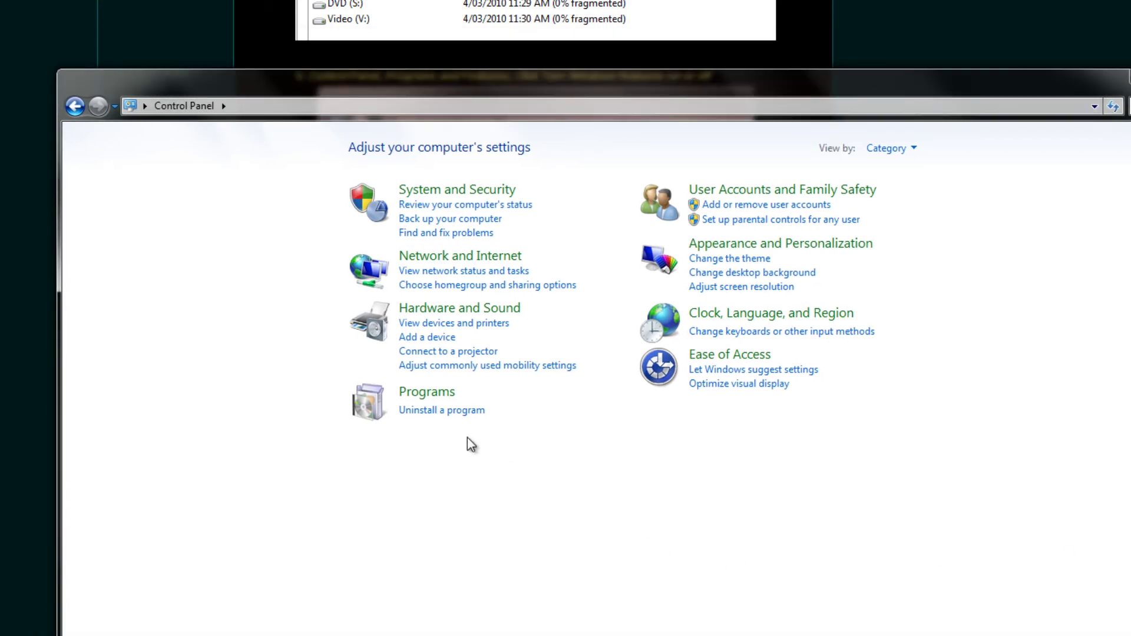
click(432, 393)
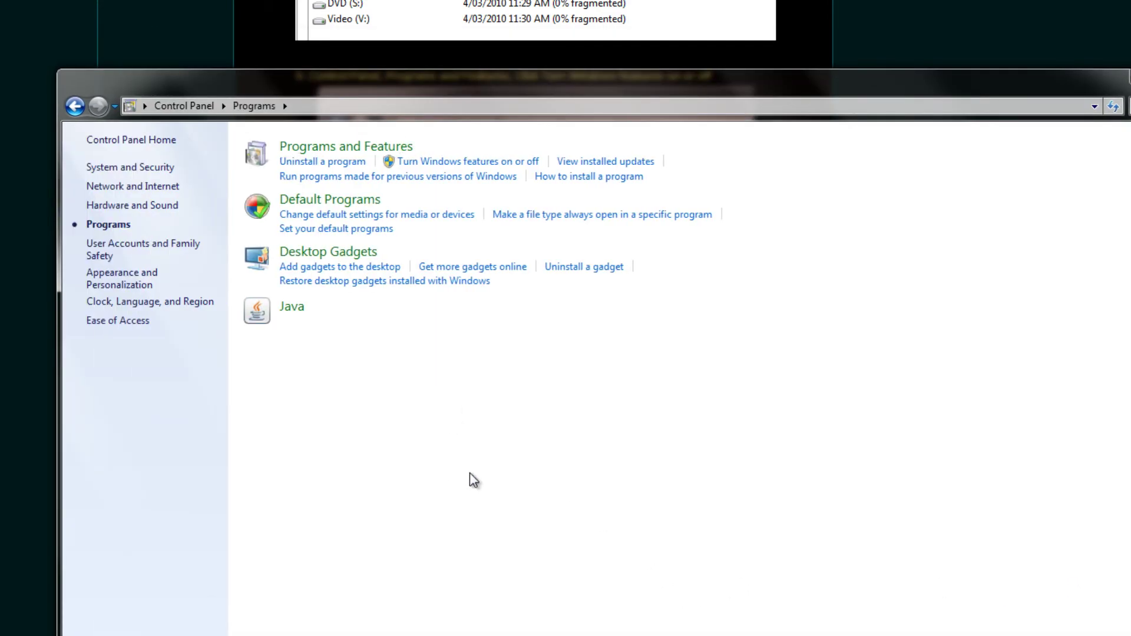
click(416, 166)
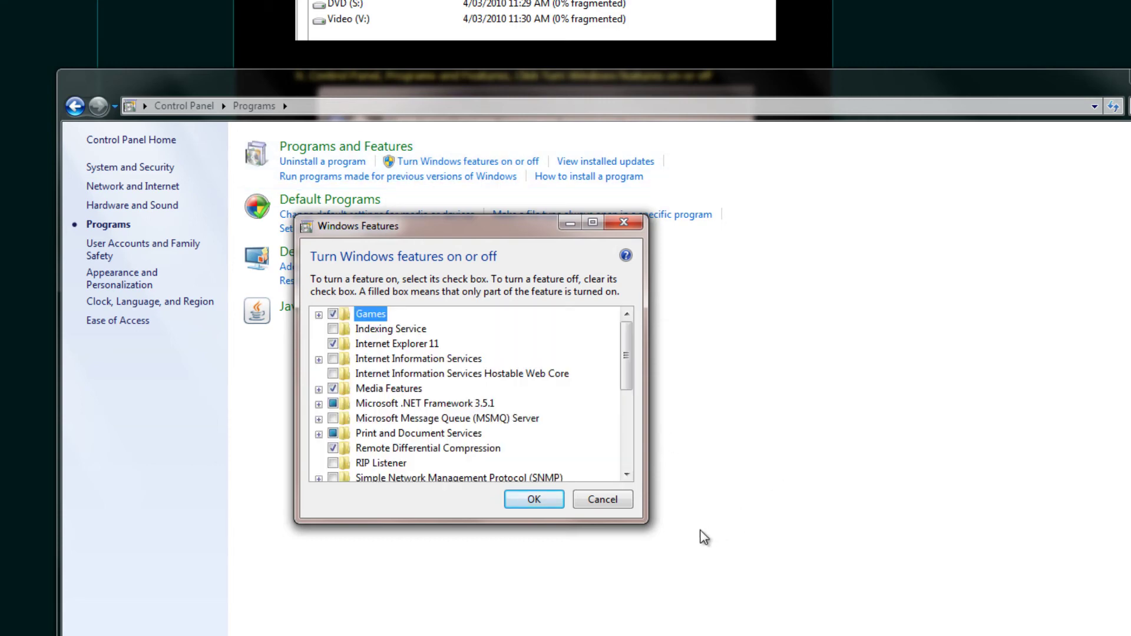
Enlarge the Windows Features dialog and move it right beside the tutorial screenshot.
drag(646, 522, 791, 635)
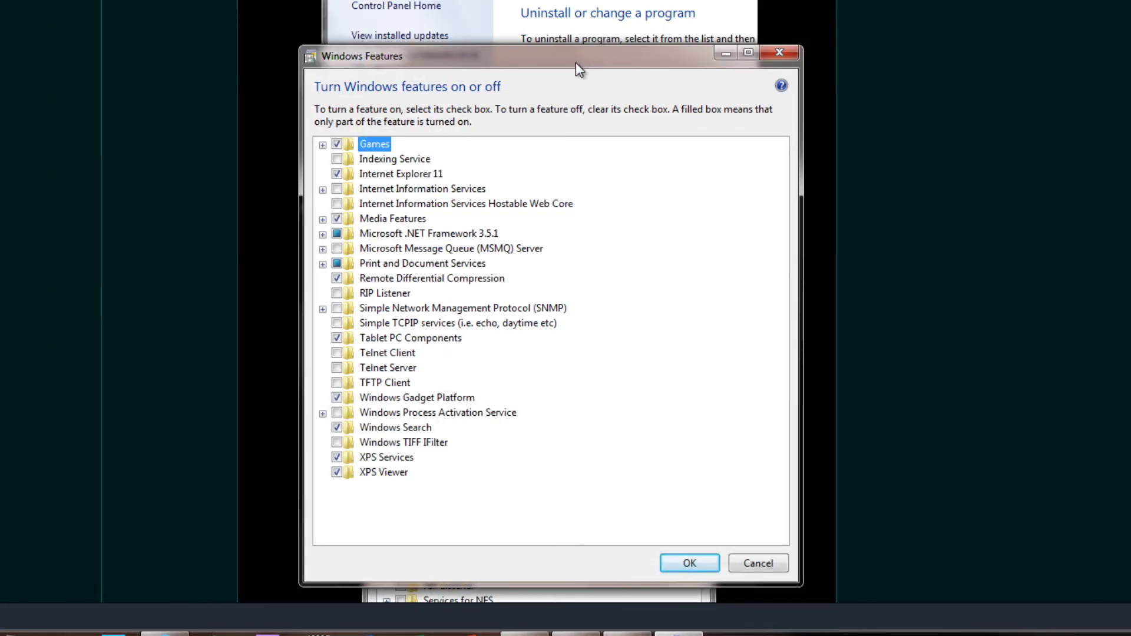
drag(577, 63, 1007, 93)
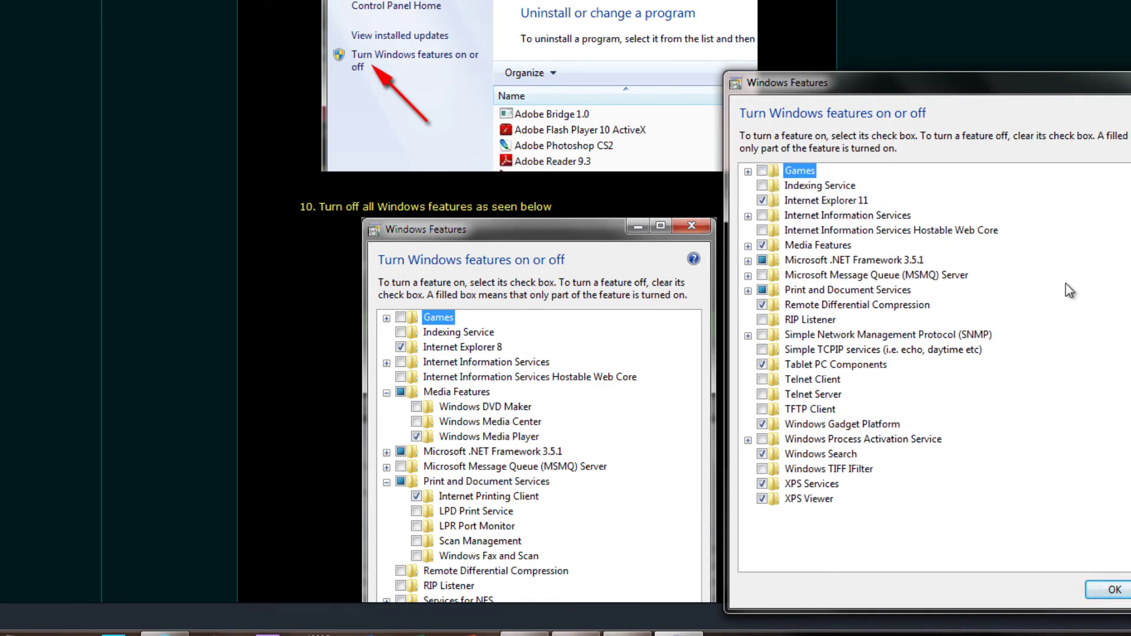
Under Media Features, turn off Windows DVD Maker and Windows Media Center.
scroll(1069, 290, down, 4)
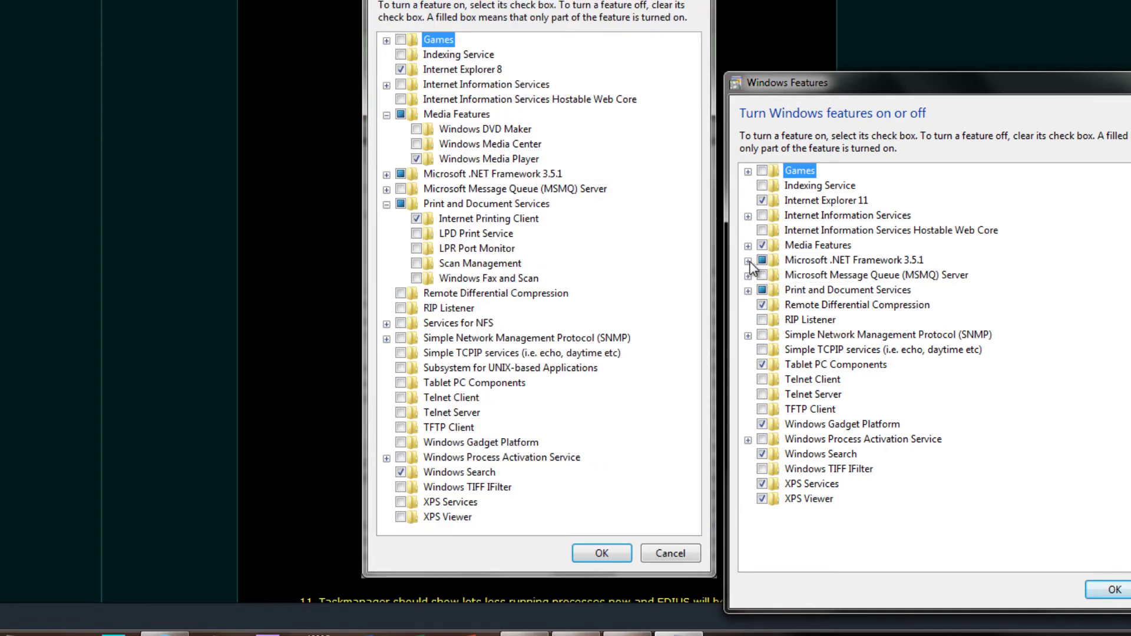
click(749, 246)
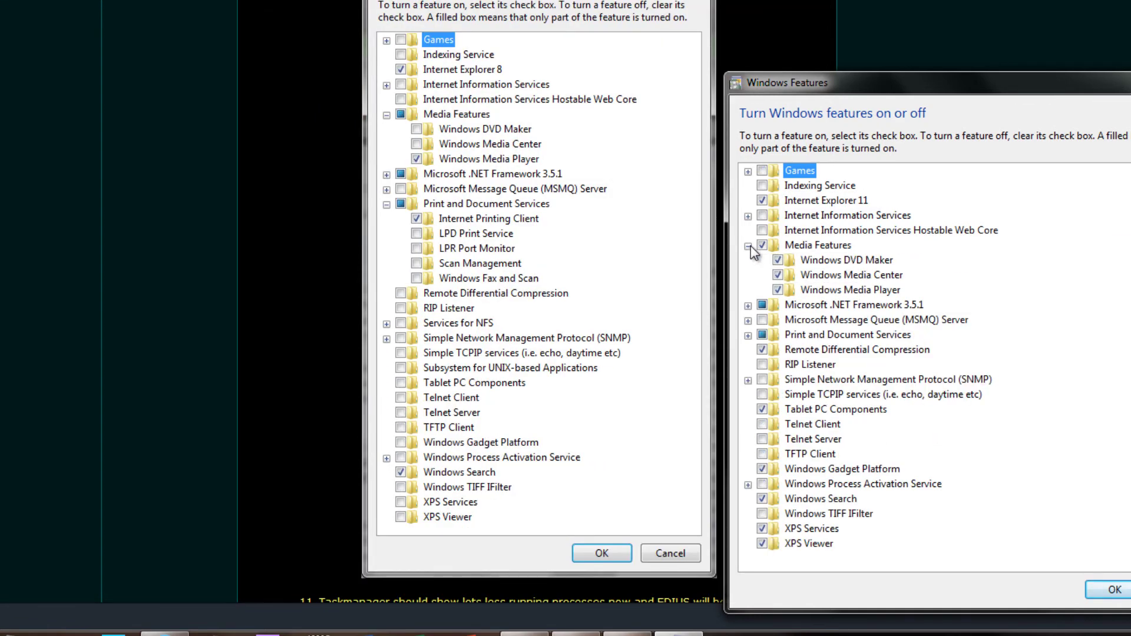
click(780, 263)
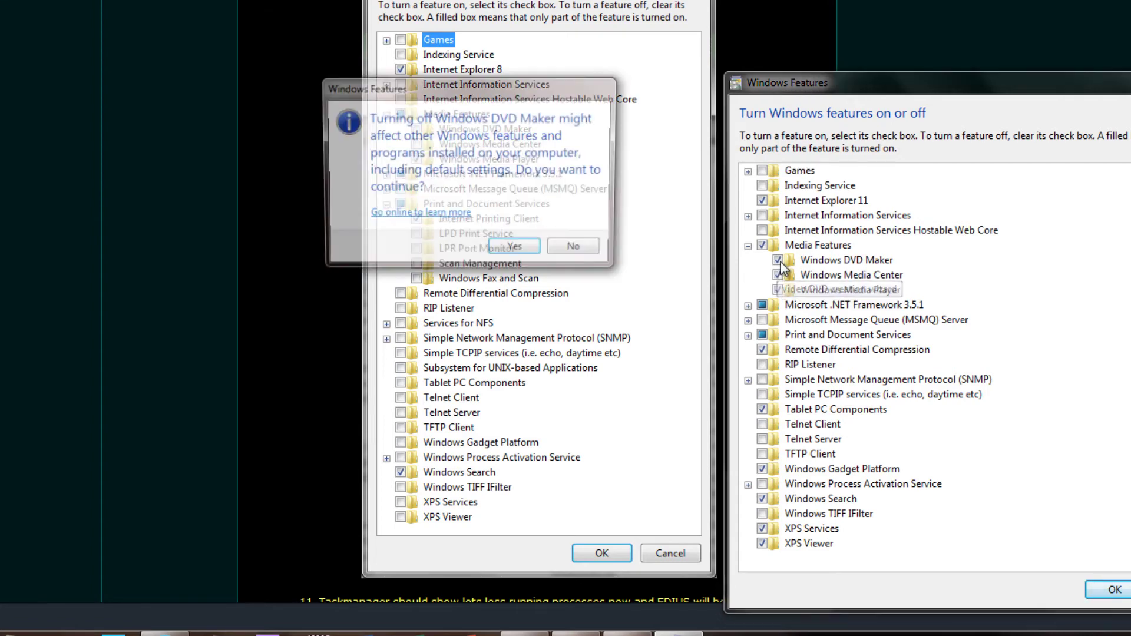
click(516, 249)
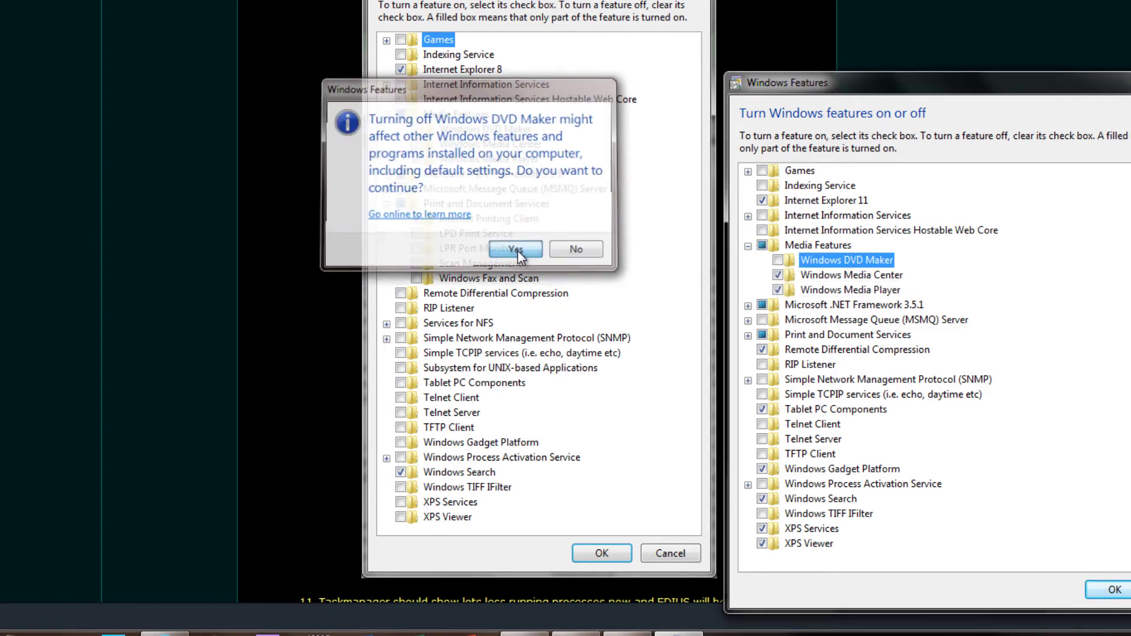
click(784, 278)
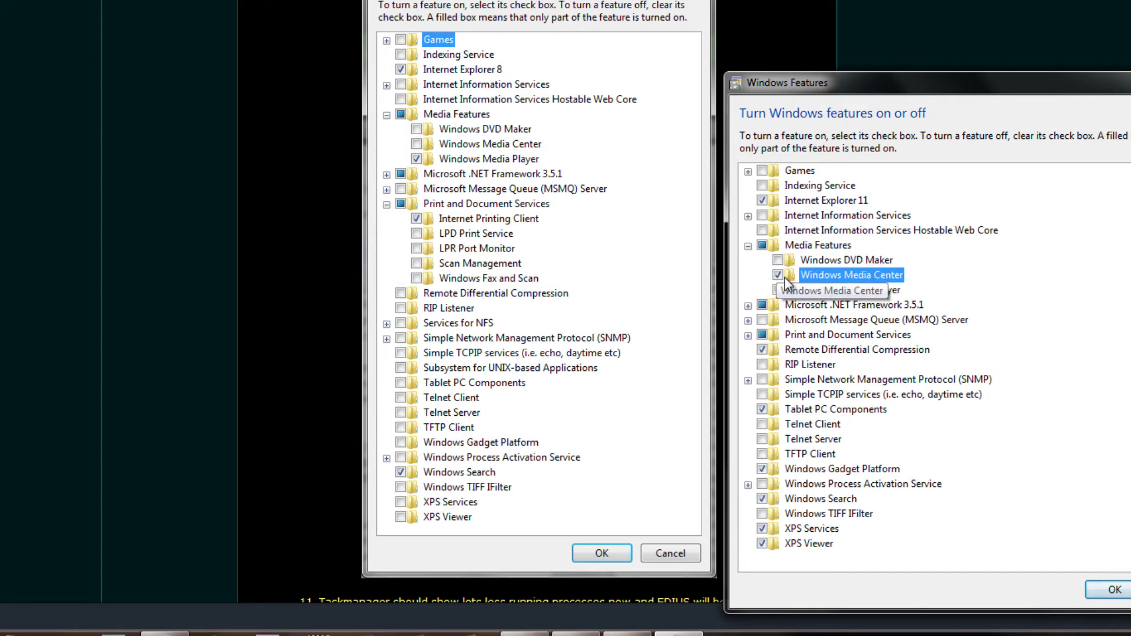
click(779, 275)
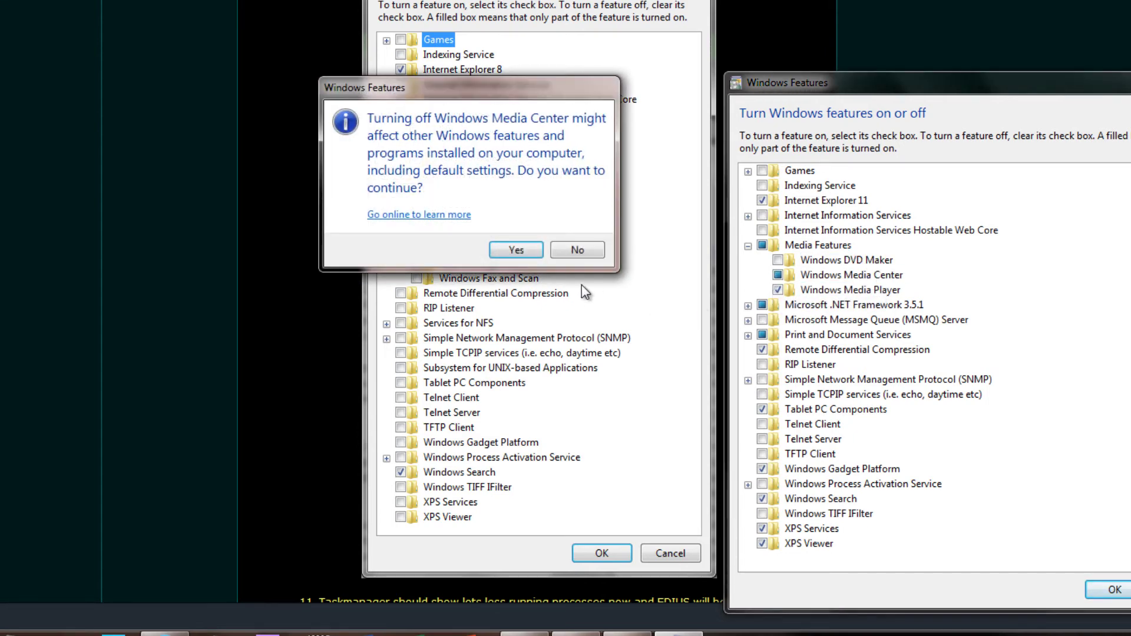
click(524, 254)
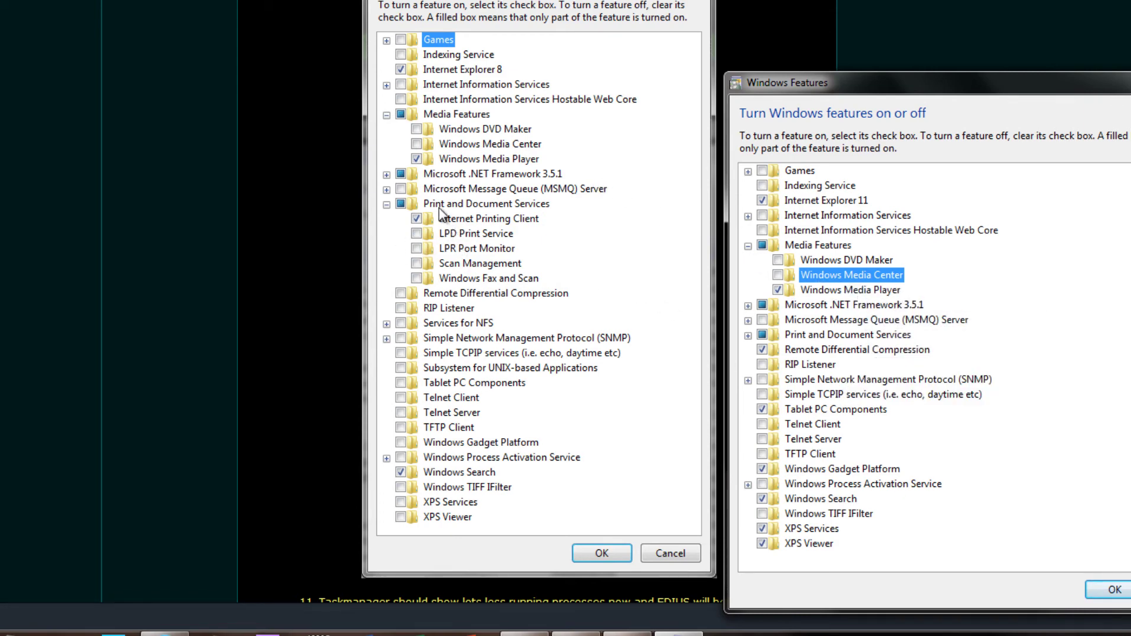
Turn off Windows Fax and Scan, Remote Differential Compression, Tablet PC Components and Gadget Platform.
click(748, 335)
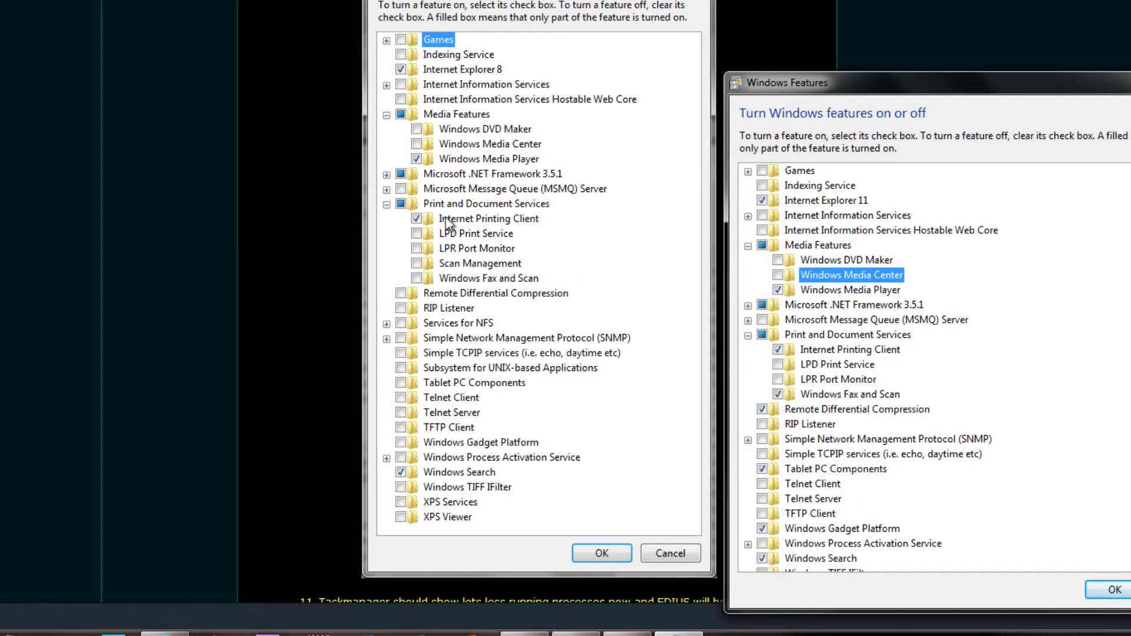
click(777, 395)
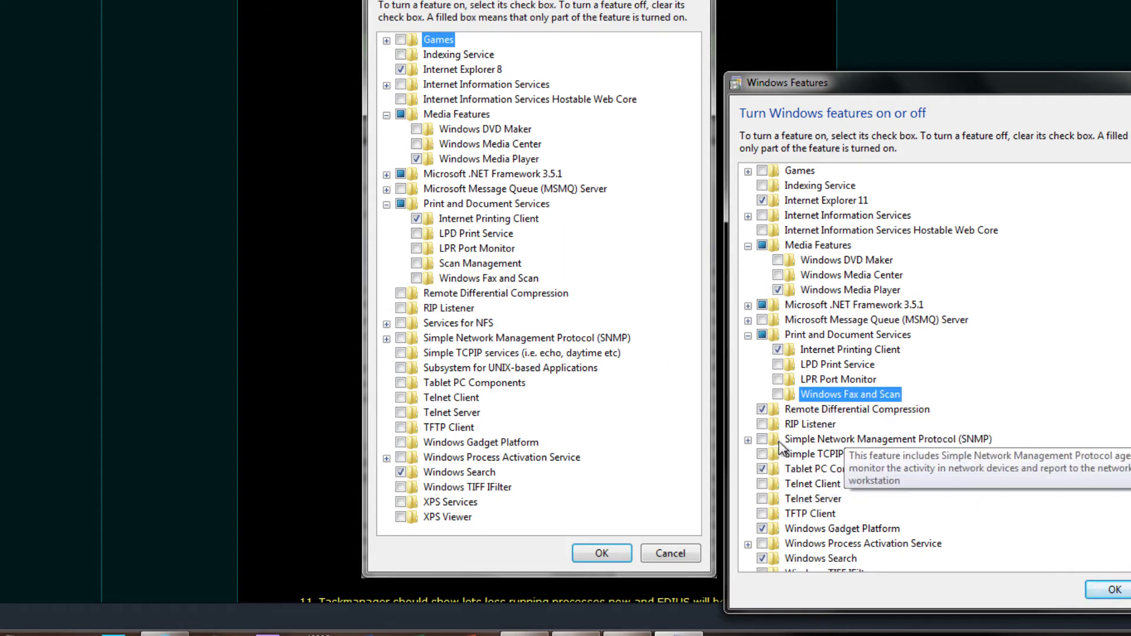
click(761, 408)
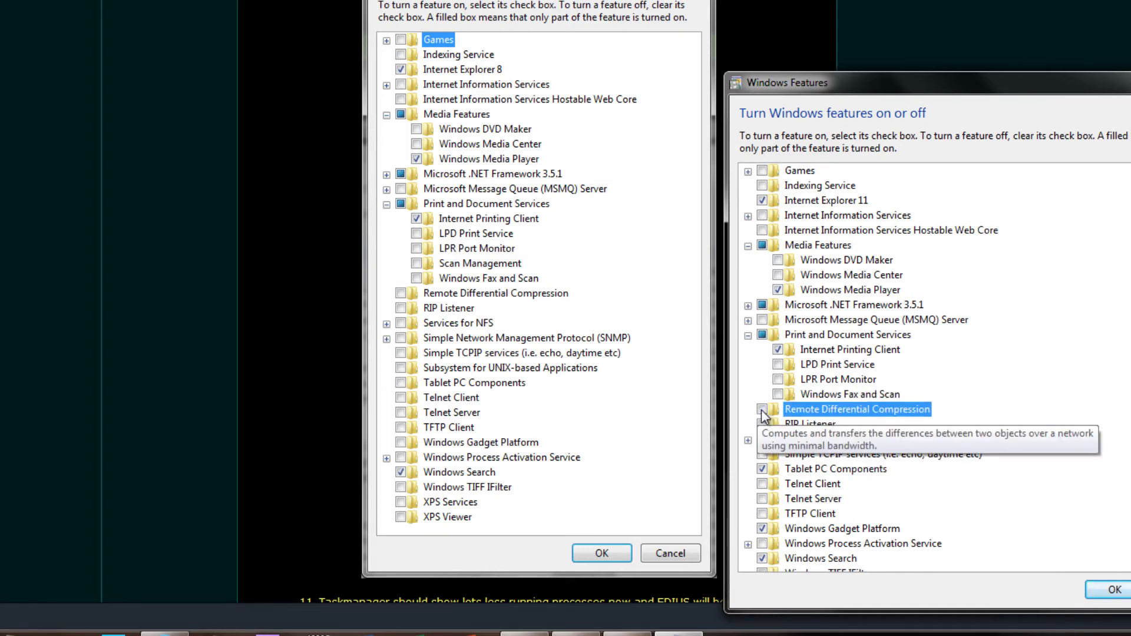
click(762, 469)
click(762, 528)
scroll(761, 519, down, 1)
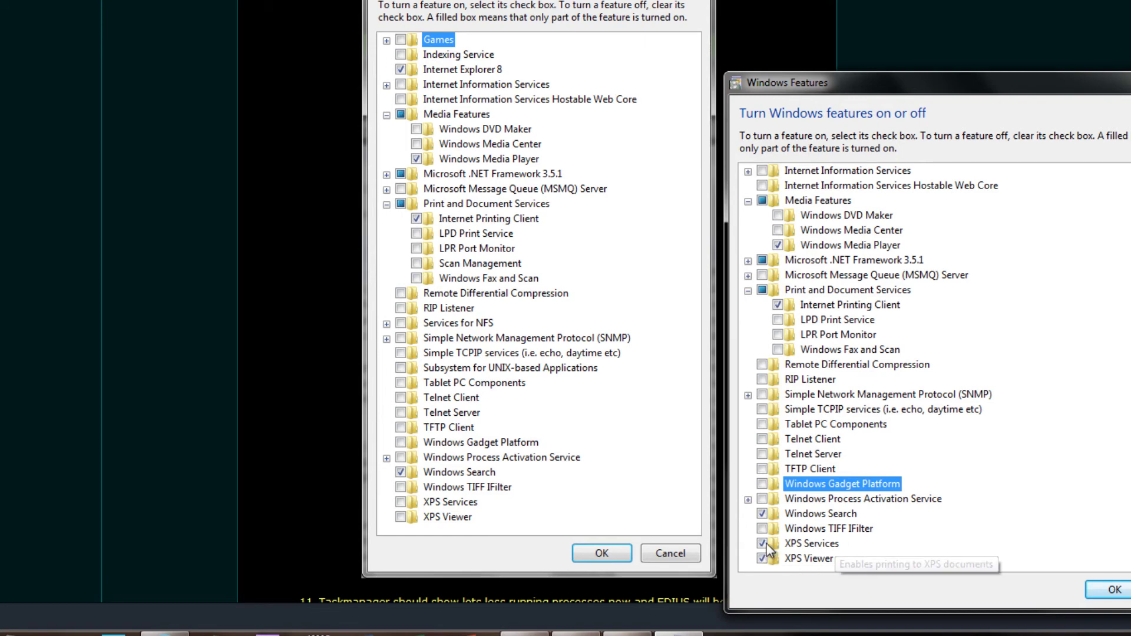
Turn off XPS Services and XPS Viewer, apply the changes and choose Restart Later.
click(762, 544)
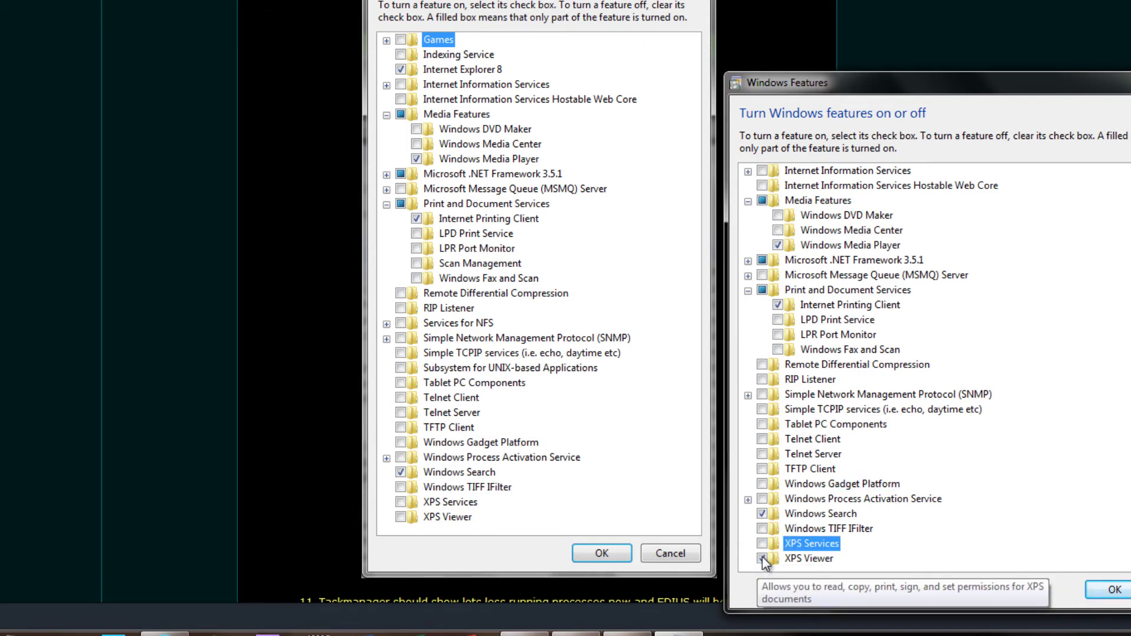
click(763, 559)
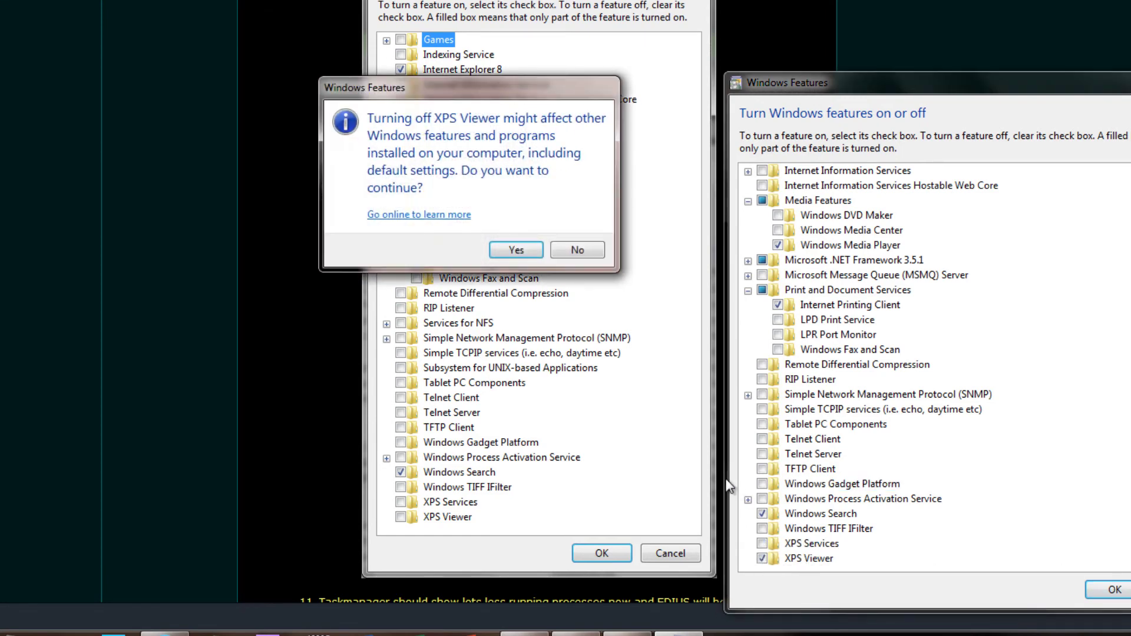
click(531, 252)
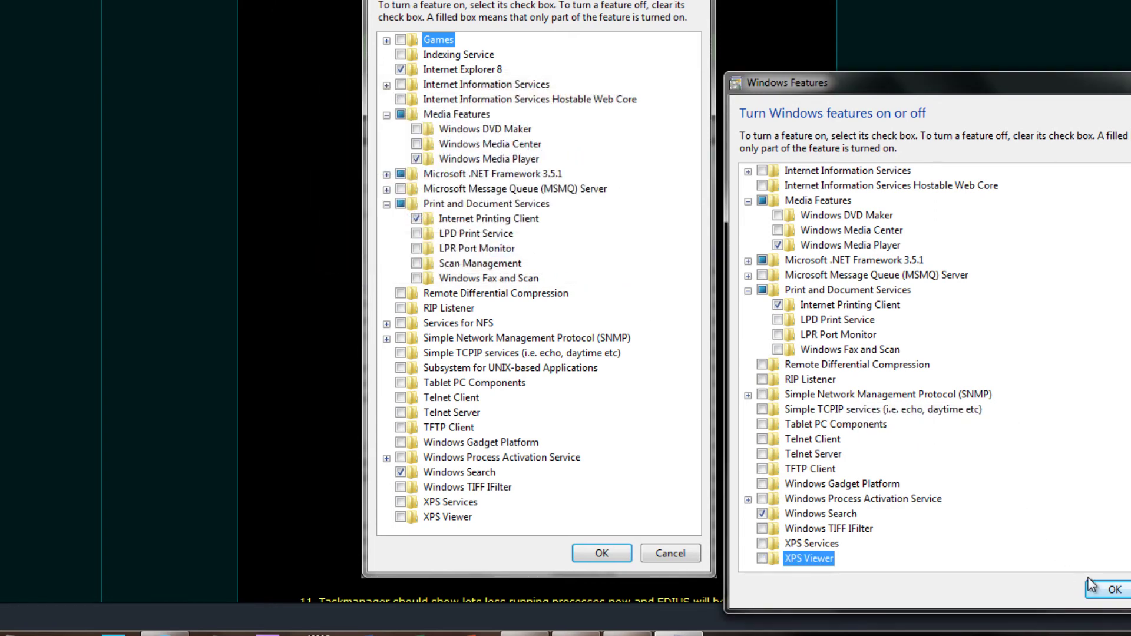
click(1110, 591)
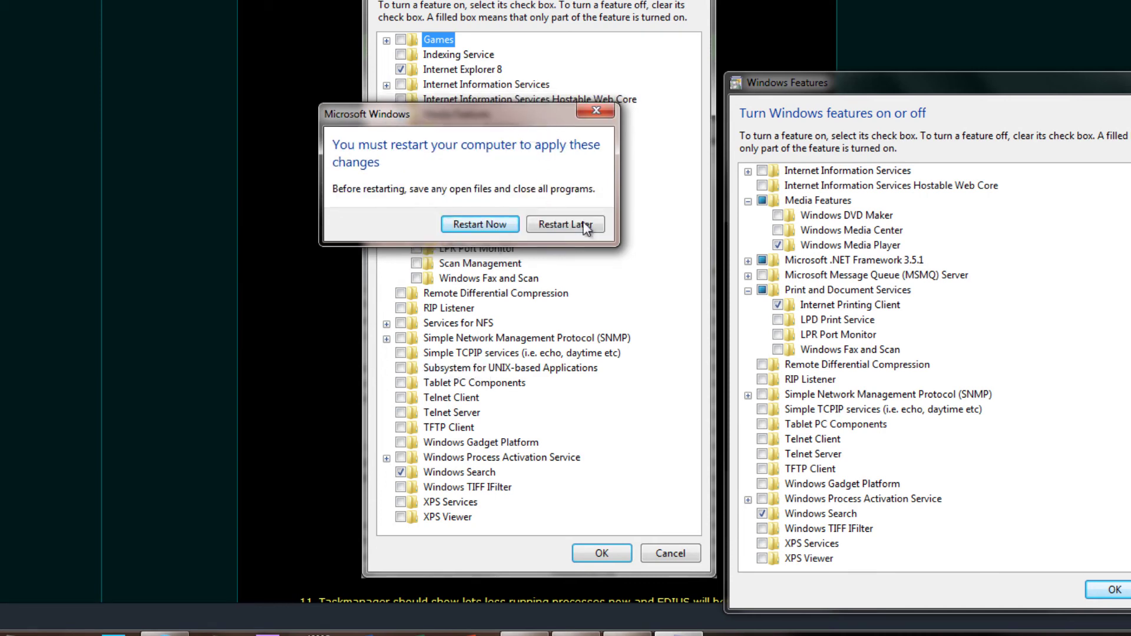
click(565, 224)
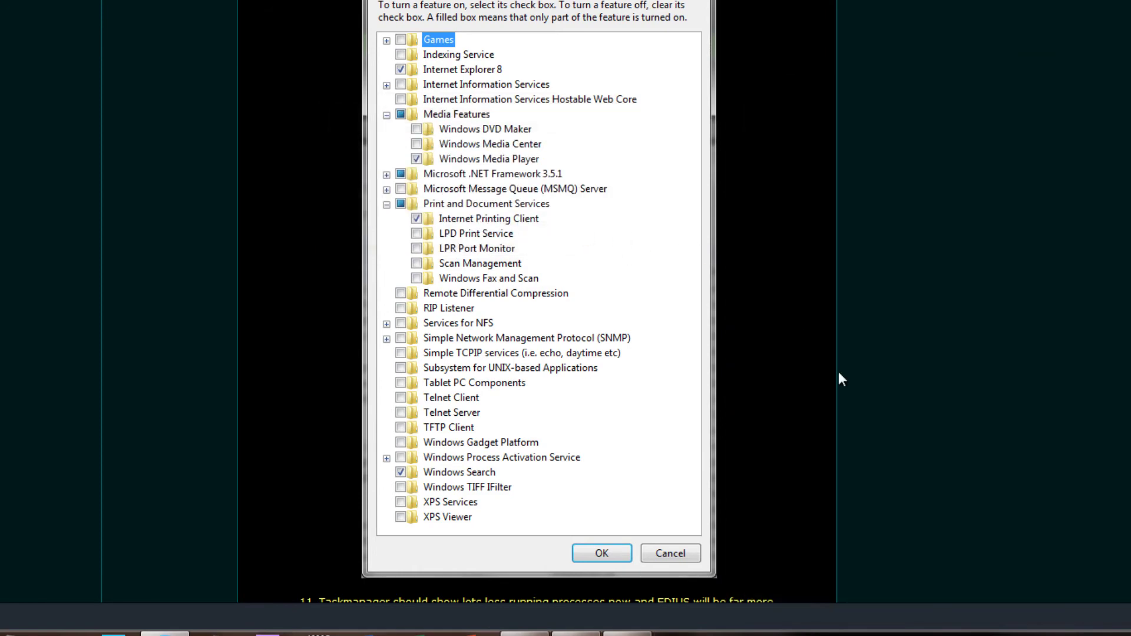
Open Advanced system settings through Computer's Properties in the Start menu.
scroll(839, 372, down, 9)
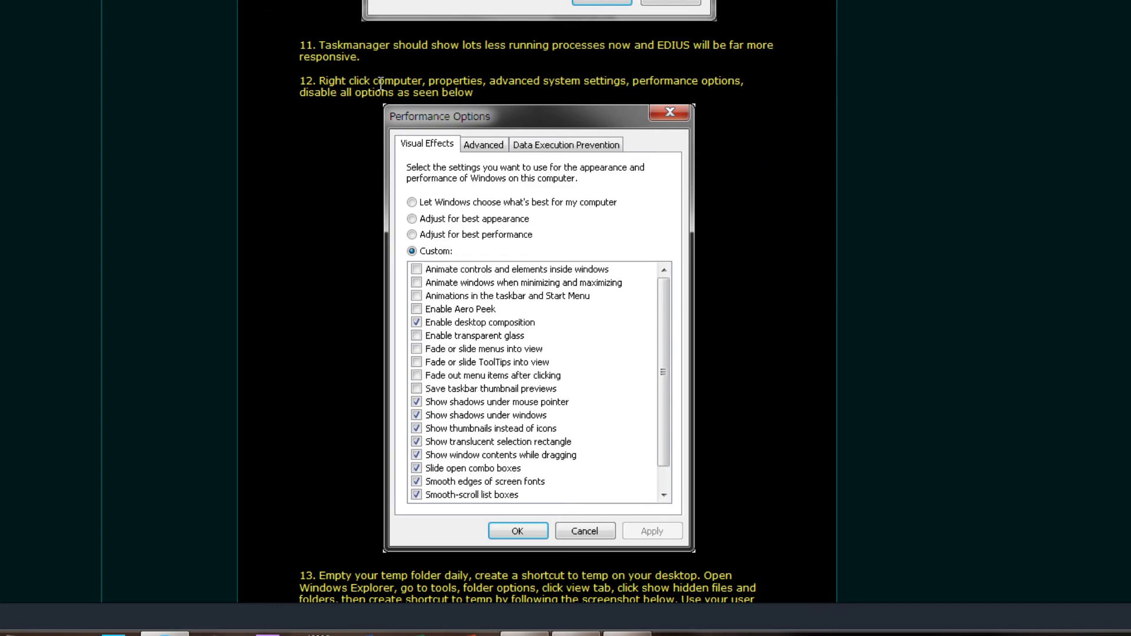
key(super)
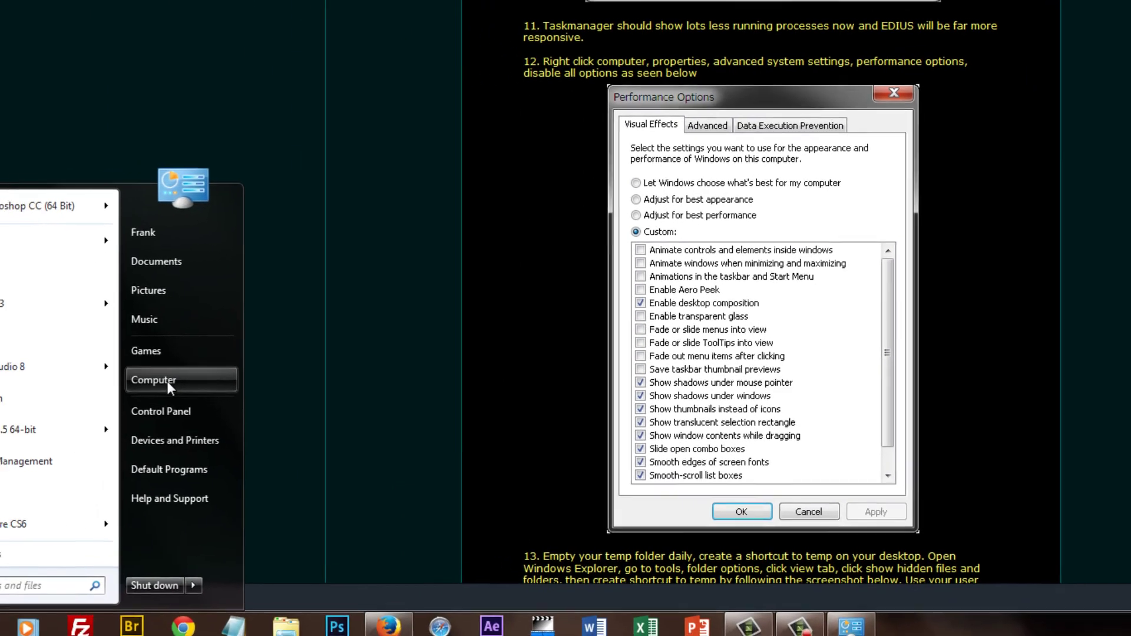
right_click(262, 372)
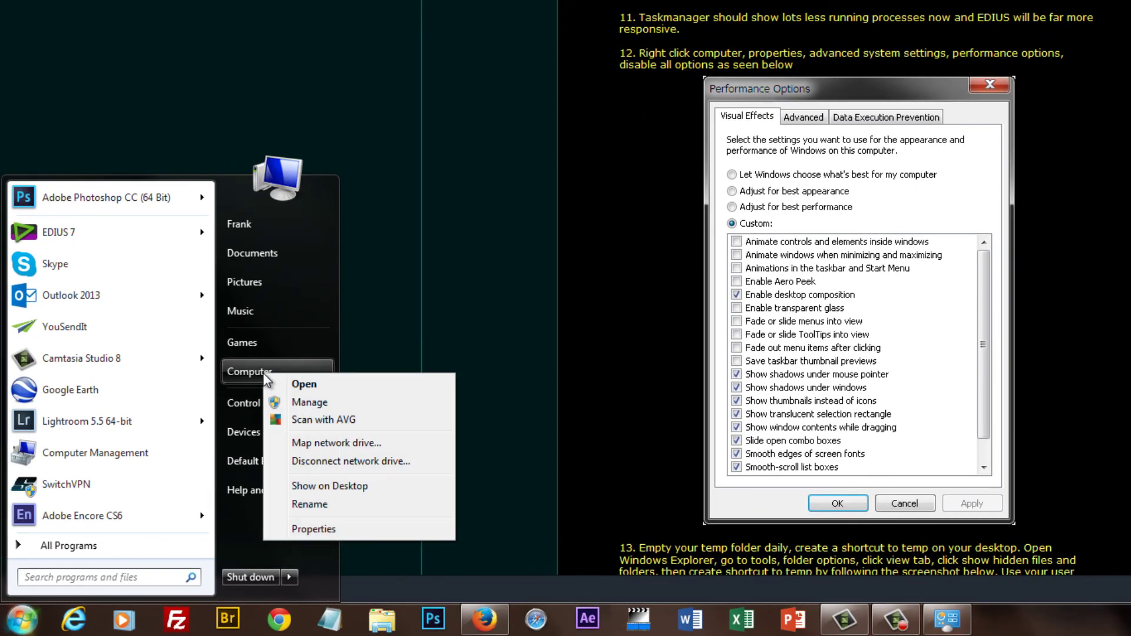
click(309, 532)
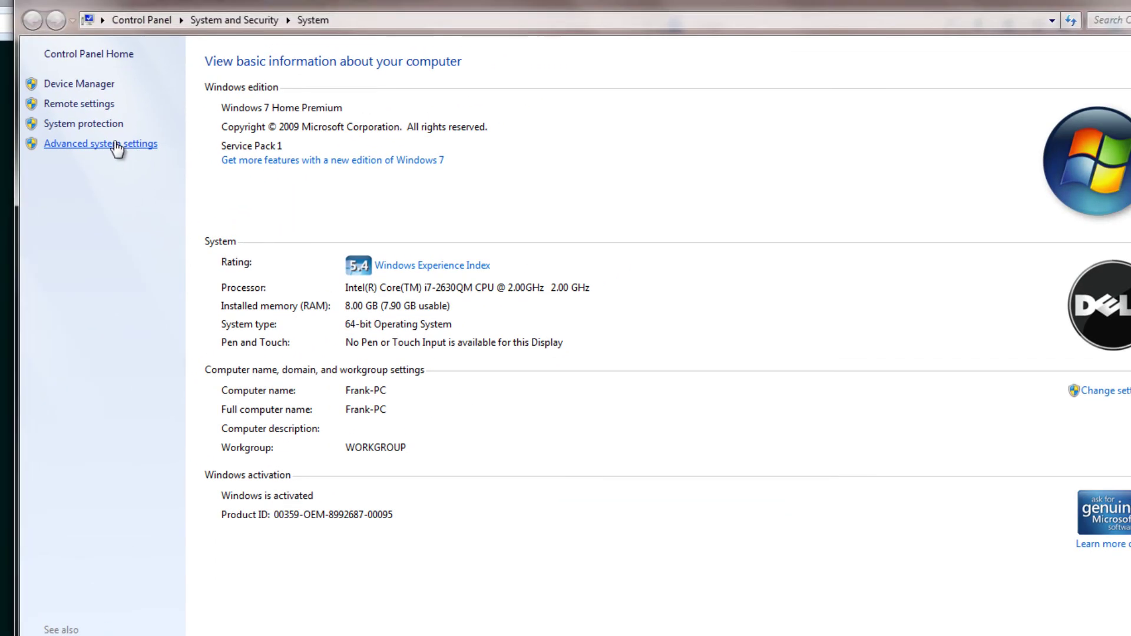
click(47, 143)
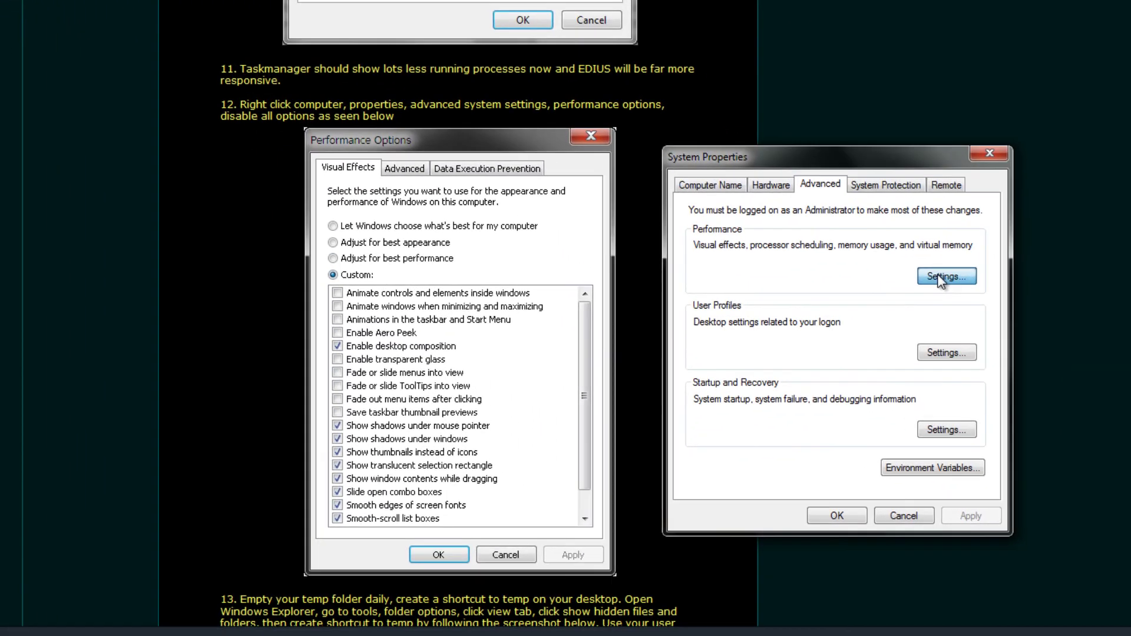
In Performance Options choose Custom and turn off the control, window and taskbar animations.
click(938, 274)
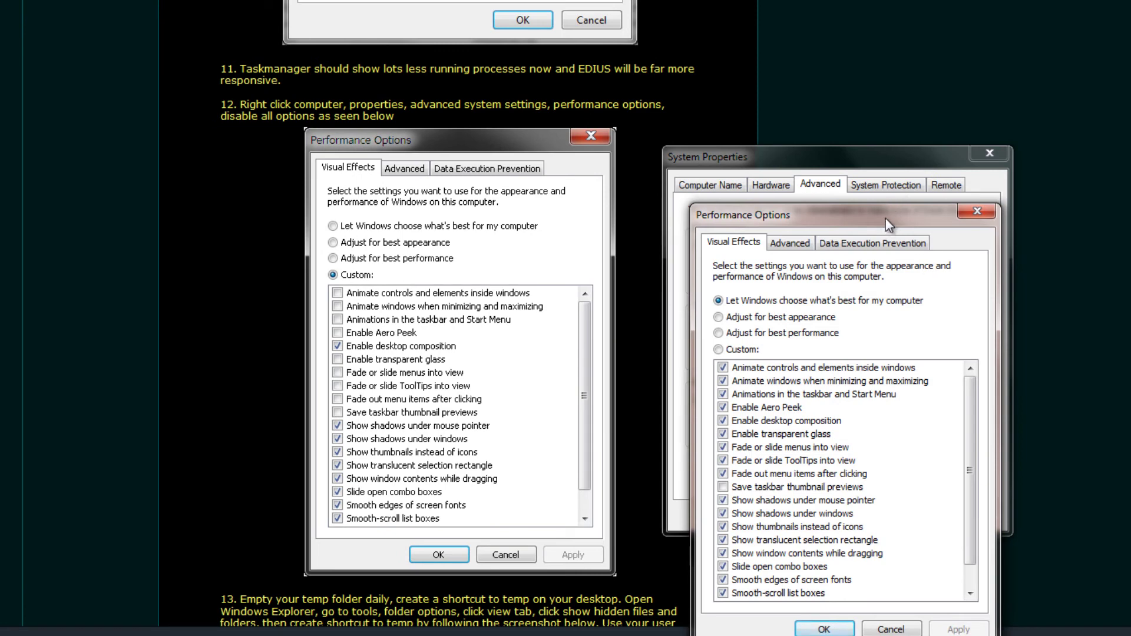
drag(890, 202, 947, 7)
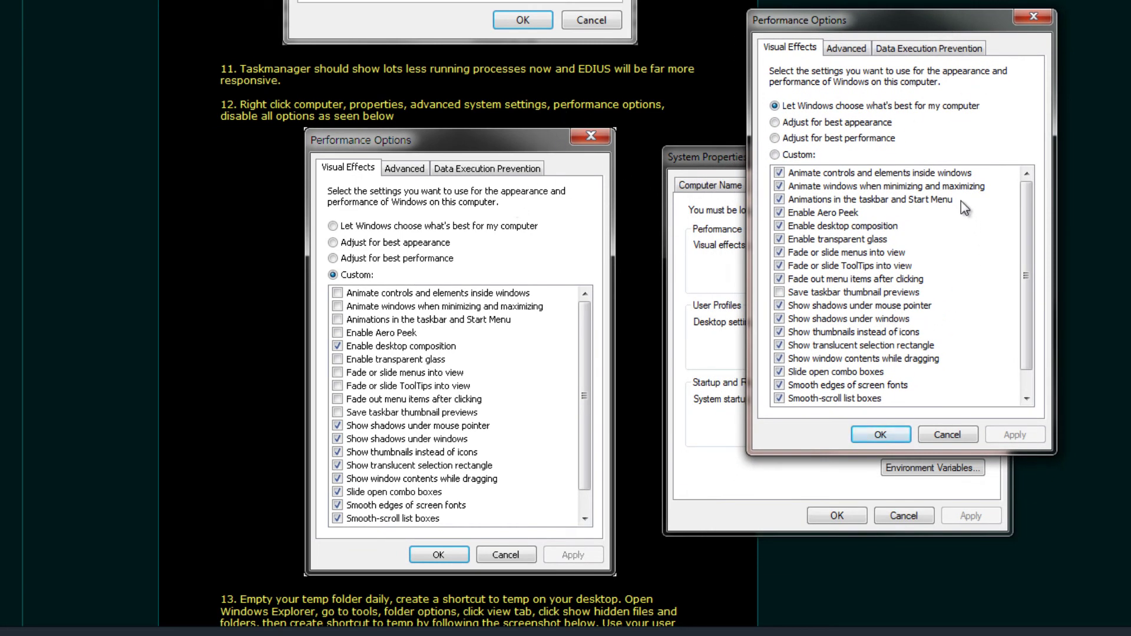
click(774, 156)
click(779, 173)
click(779, 186)
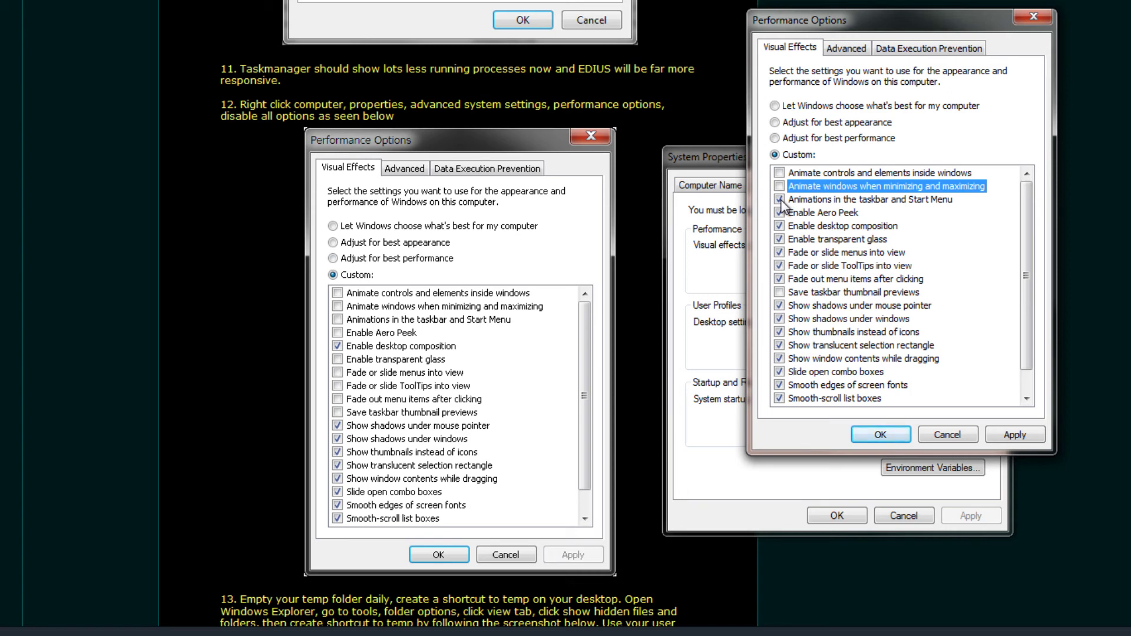
click(780, 200)
click(780, 199)
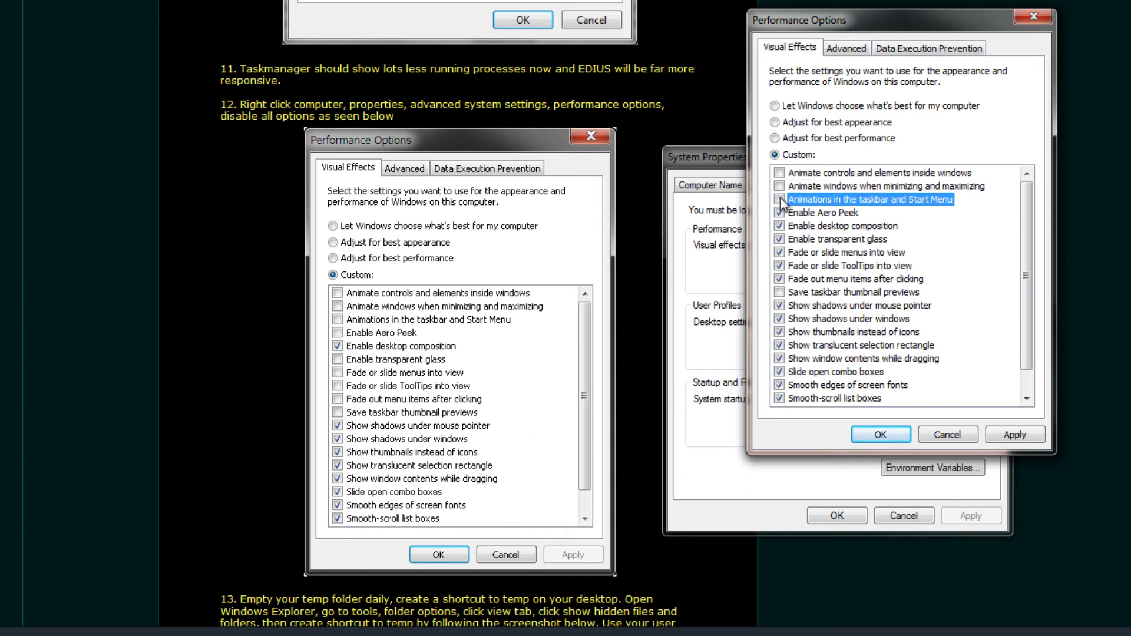
Turn off Aero Peek, transparent glass and the menu and ToolTip fade effects, then apply.
click(778, 212)
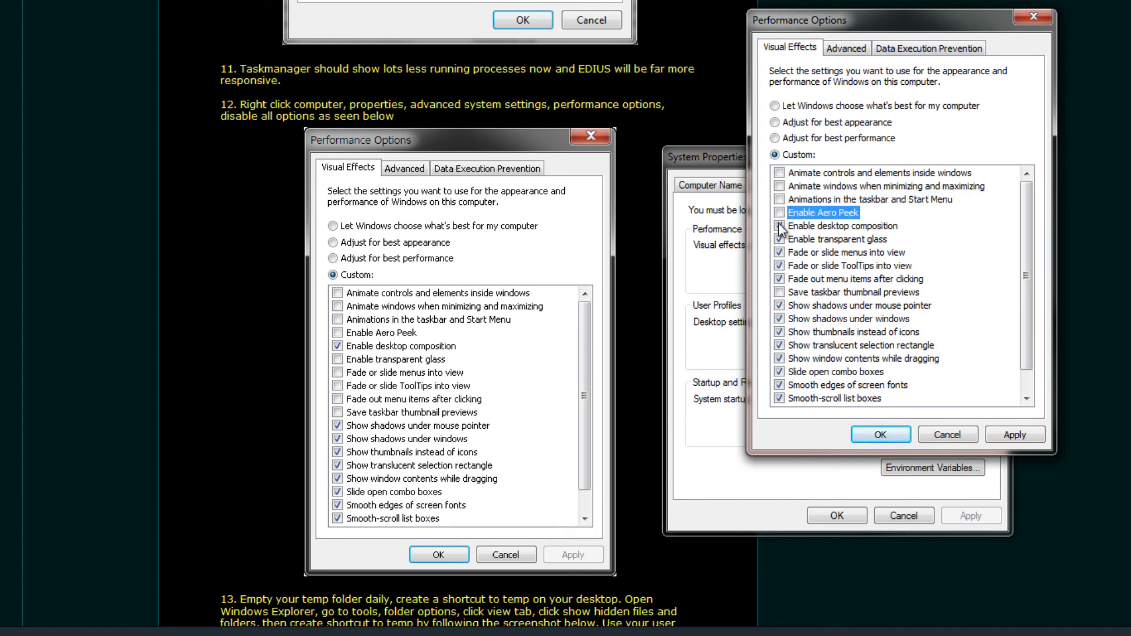
click(780, 226)
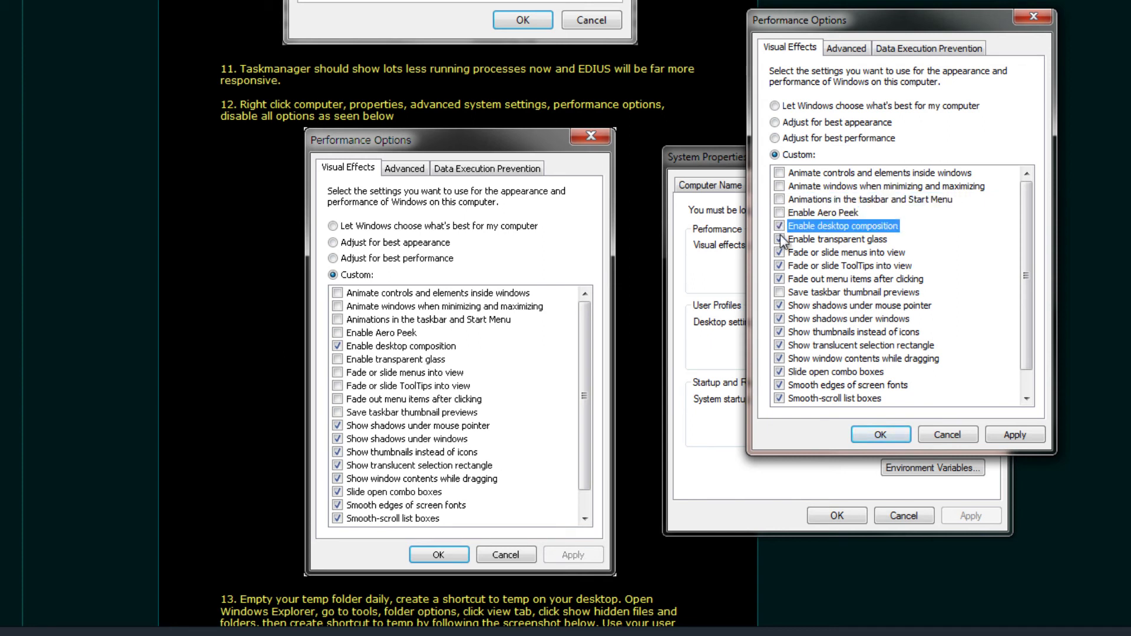
click(779, 239)
click(779, 253)
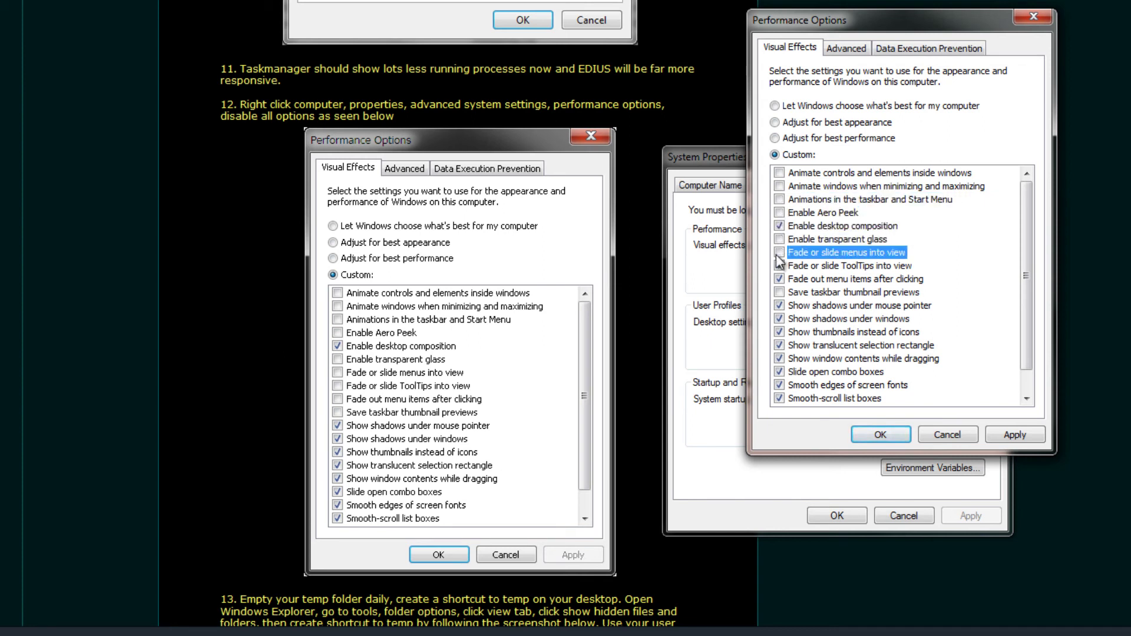
click(779, 265)
click(779, 280)
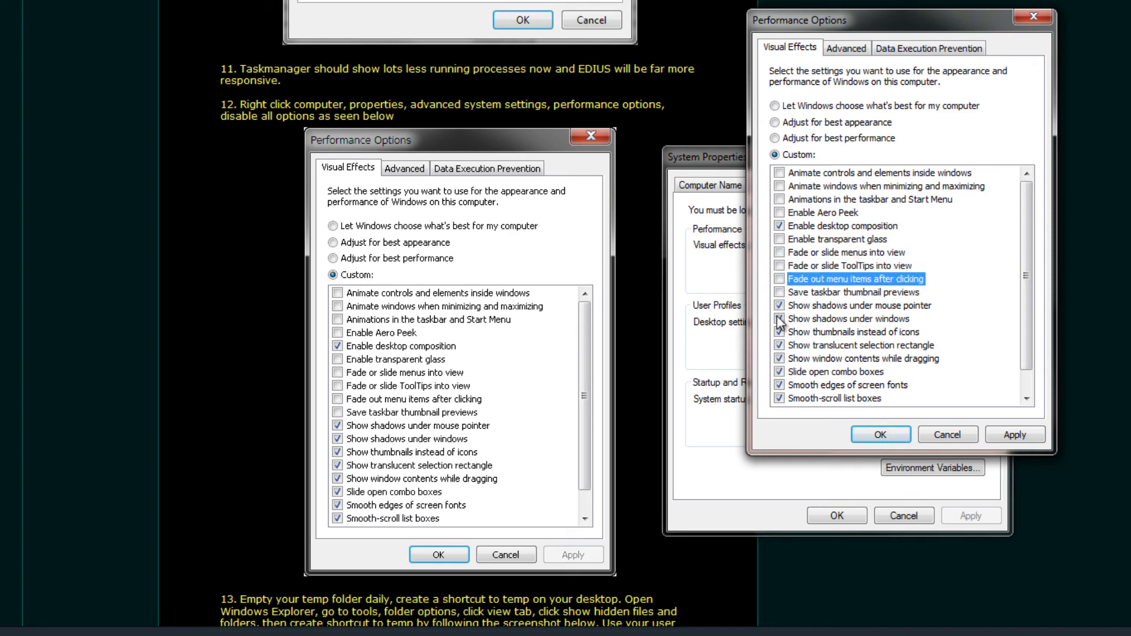
click(780, 304)
scroll(1020, 292, down, 1)
click(1014, 434)
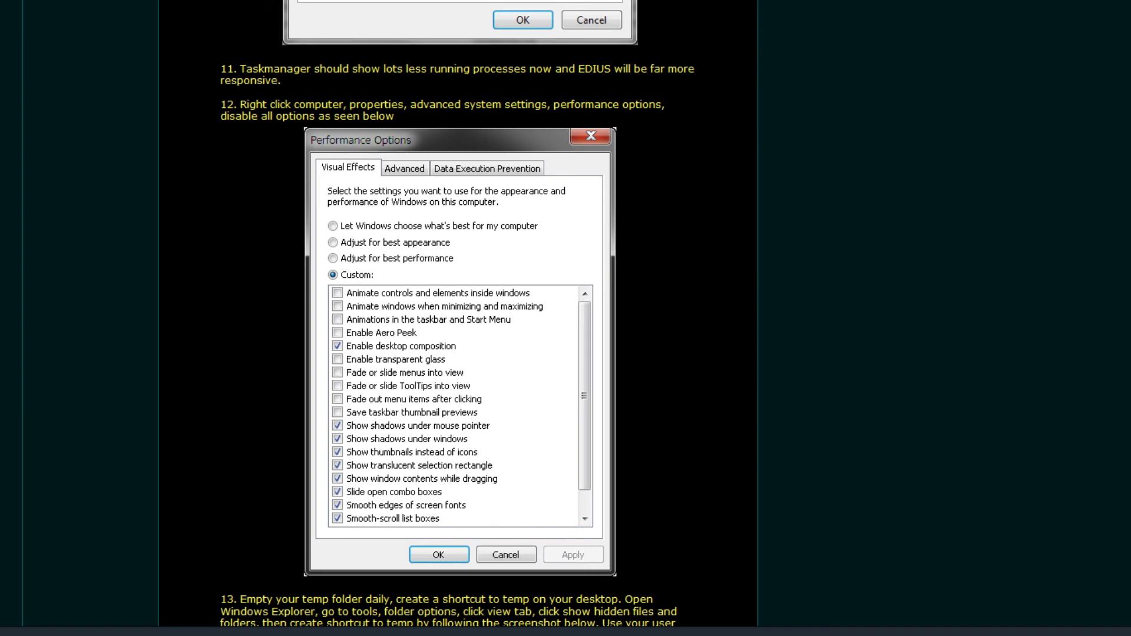
Scroll the tips page down to step 13 about the Temp folder.
scroll(460, 314, down, 8)
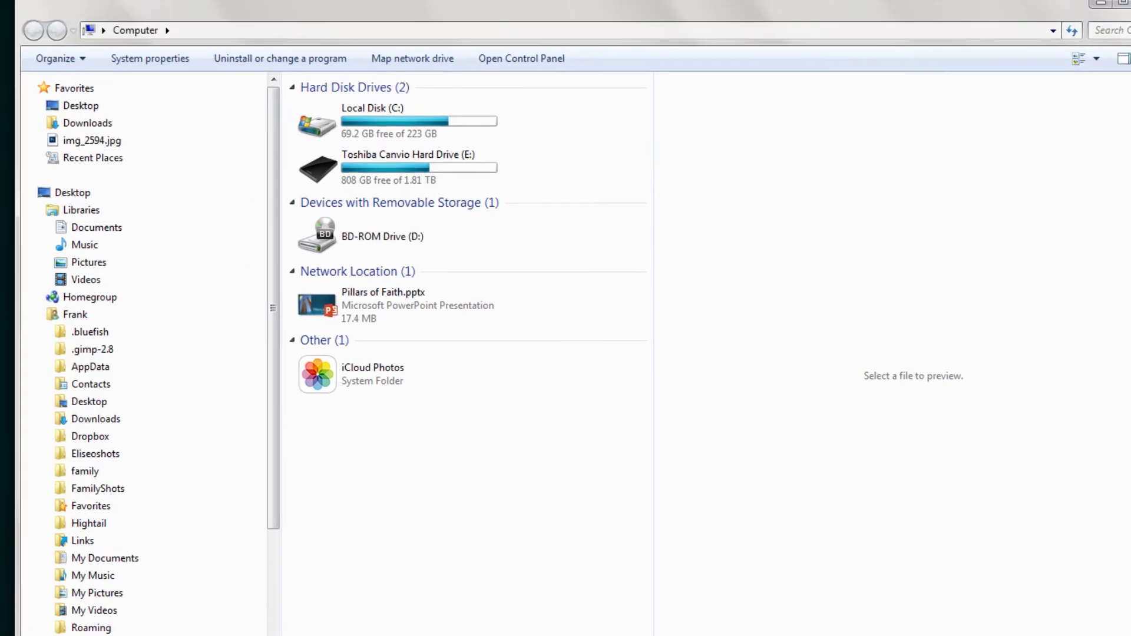
Open Local Disk (C:), then Users, then the user's profile folder.
double_click(449, 131)
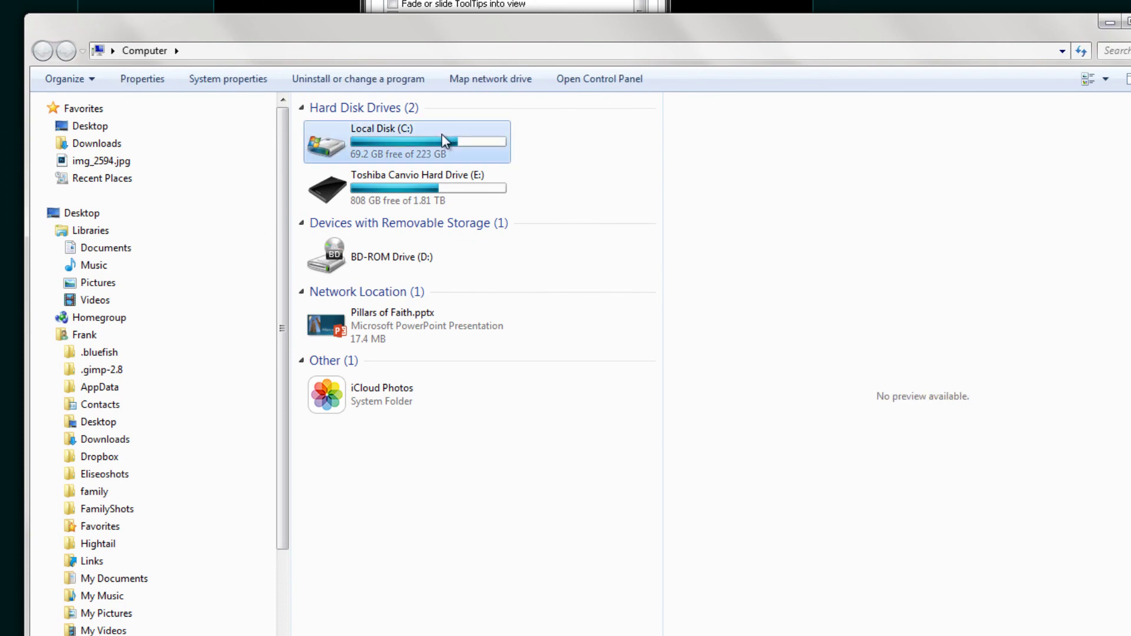
drag(653, 238, 654, 510)
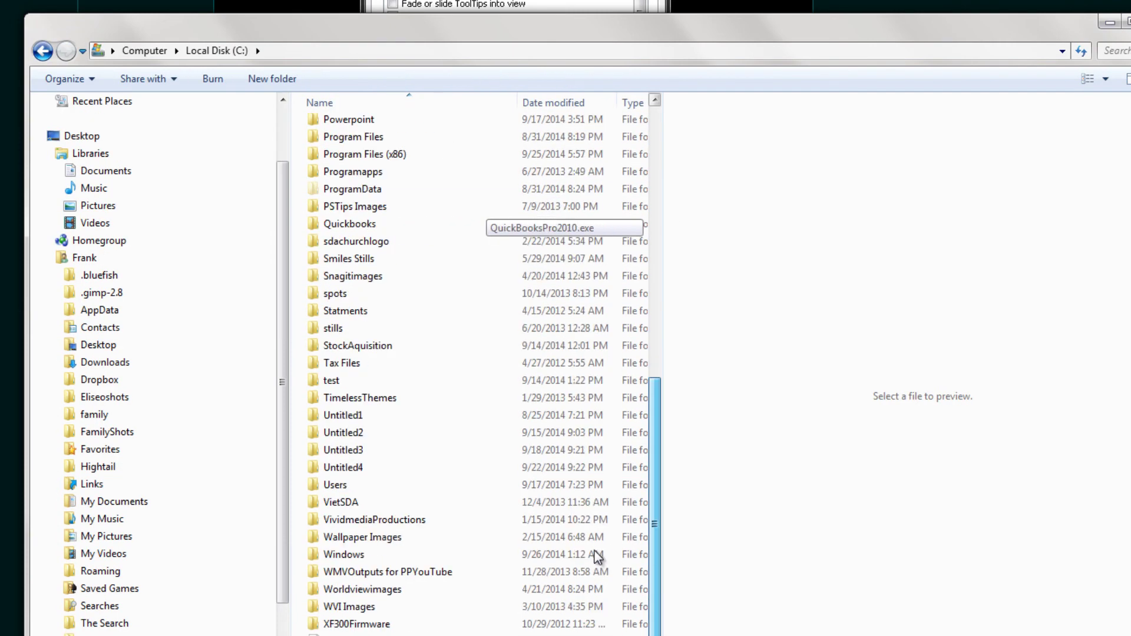
double_click(336, 487)
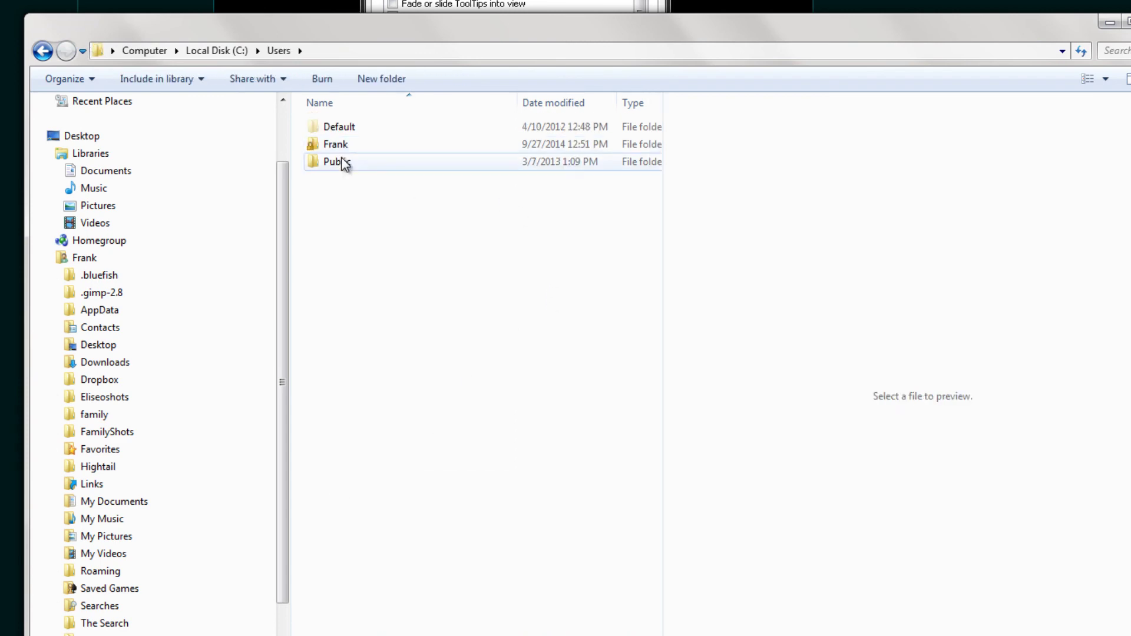
mouse_move(340, 148)
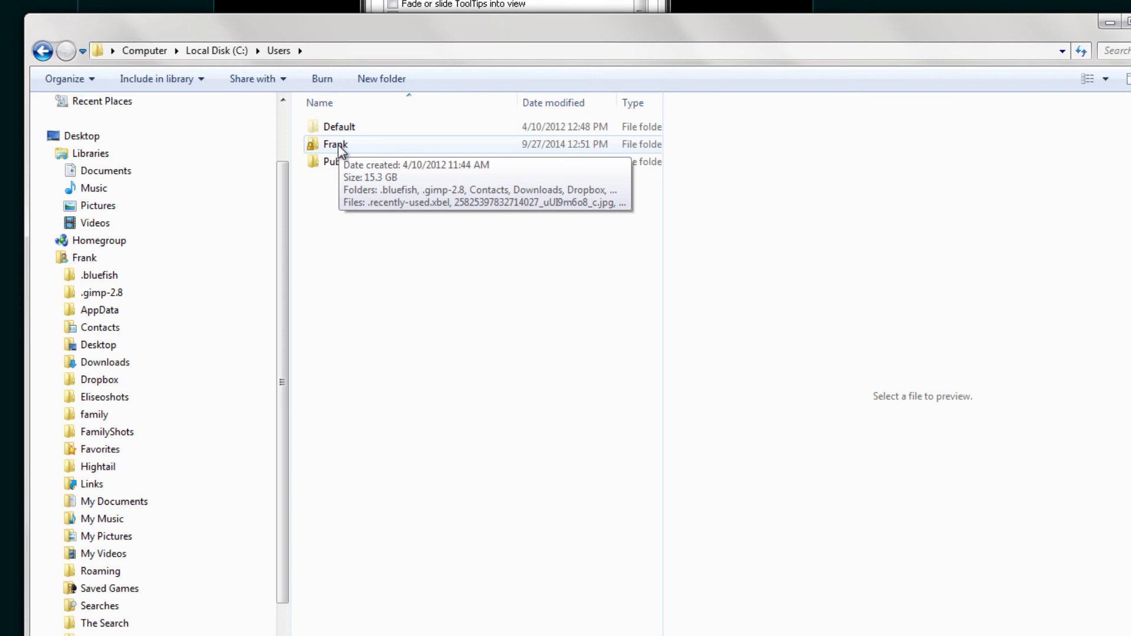
click(341, 146)
double_click(341, 146)
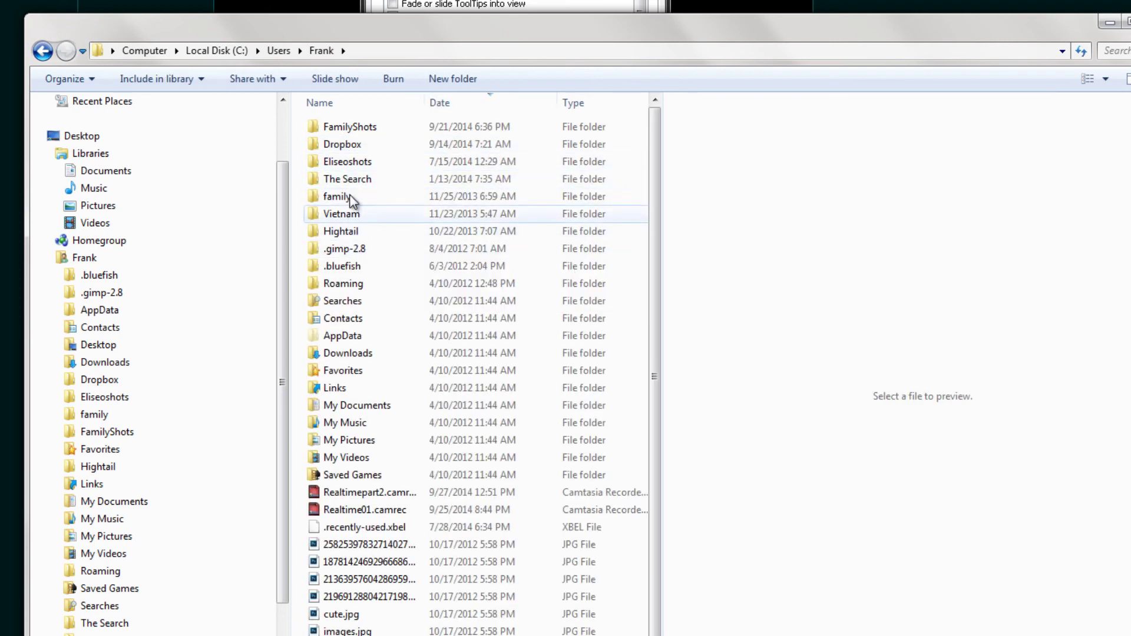
Go into AppData\Local and select the Temp folder.
double_click(342, 337)
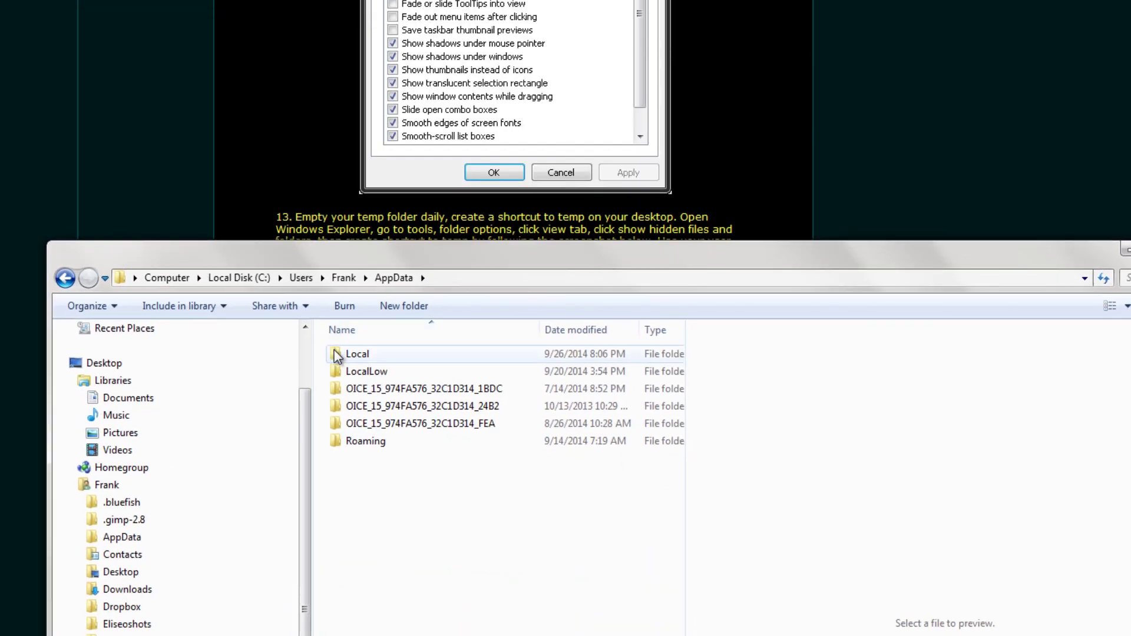
double_click(336, 355)
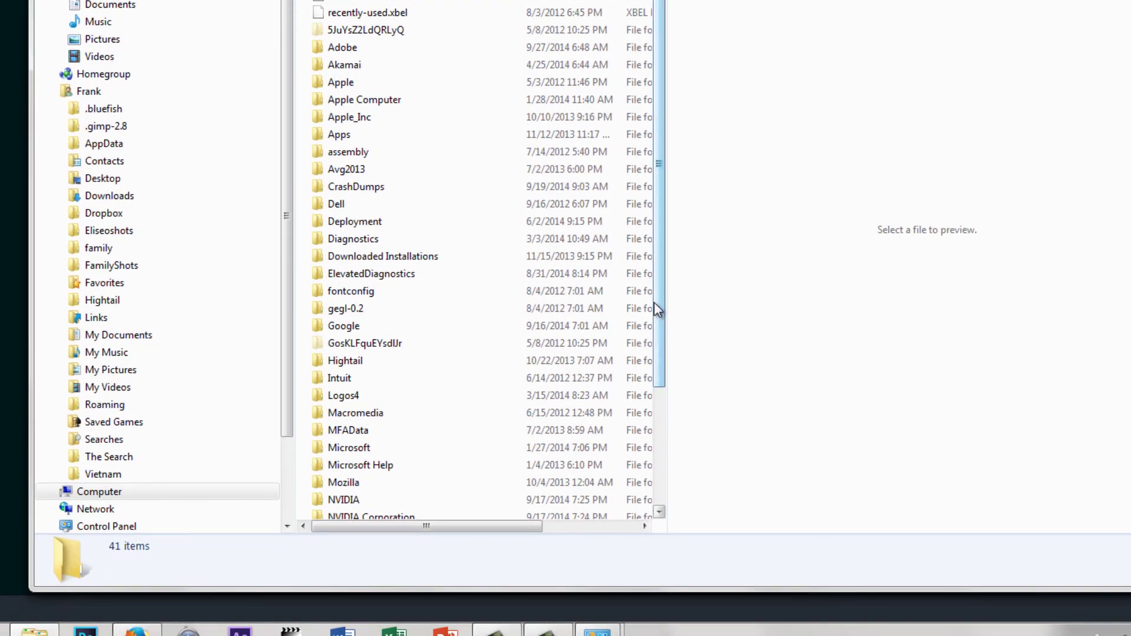
drag(654, 303, 645, 492)
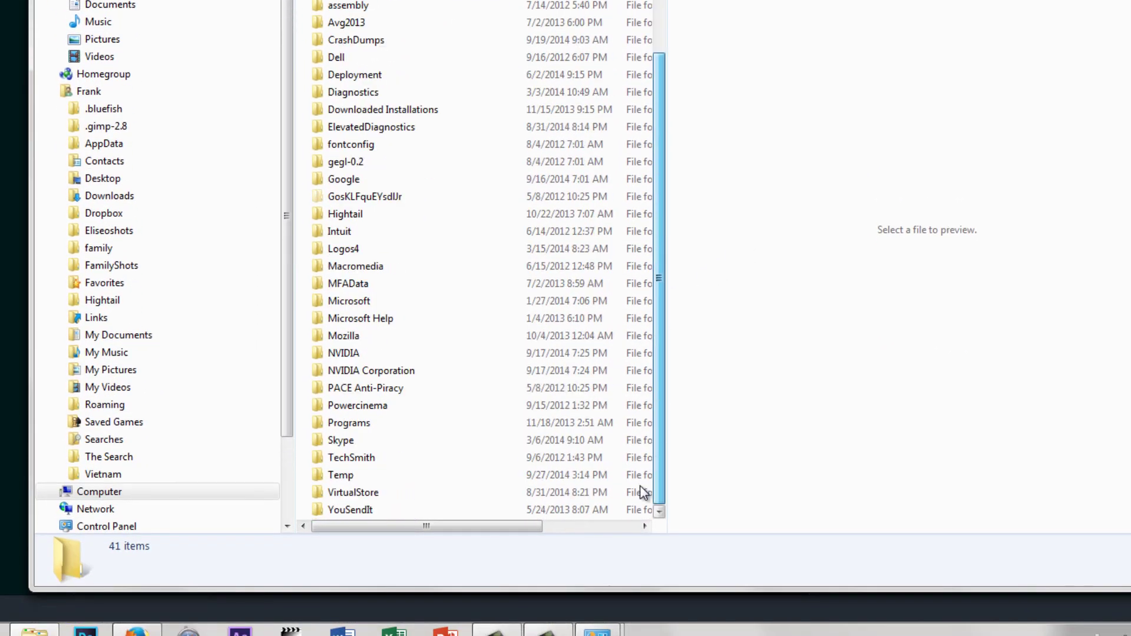
click(321, 476)
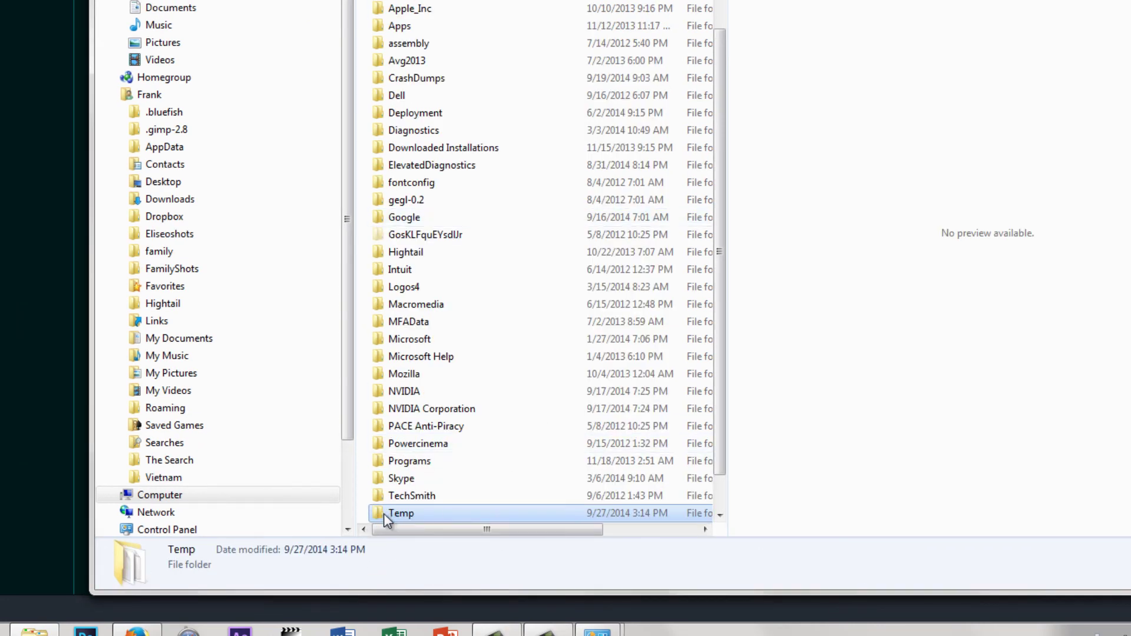
drag(722, 423, 723, 493)
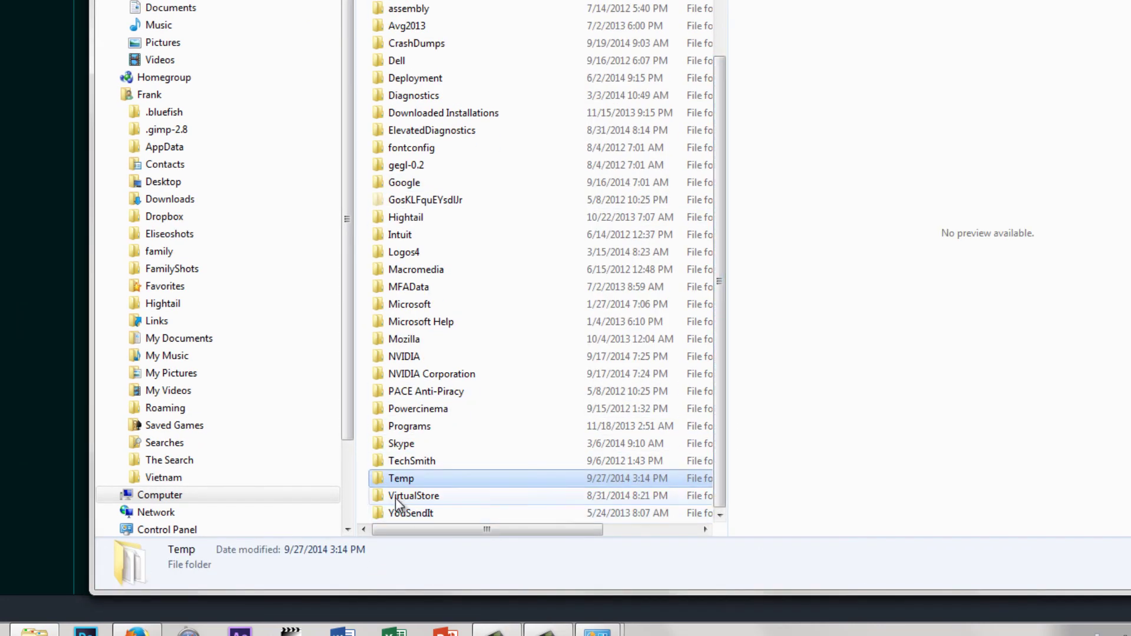
Send the Temp folder to the desktop as a shortcut with Send to > Desktop.
right_click(384, 480)
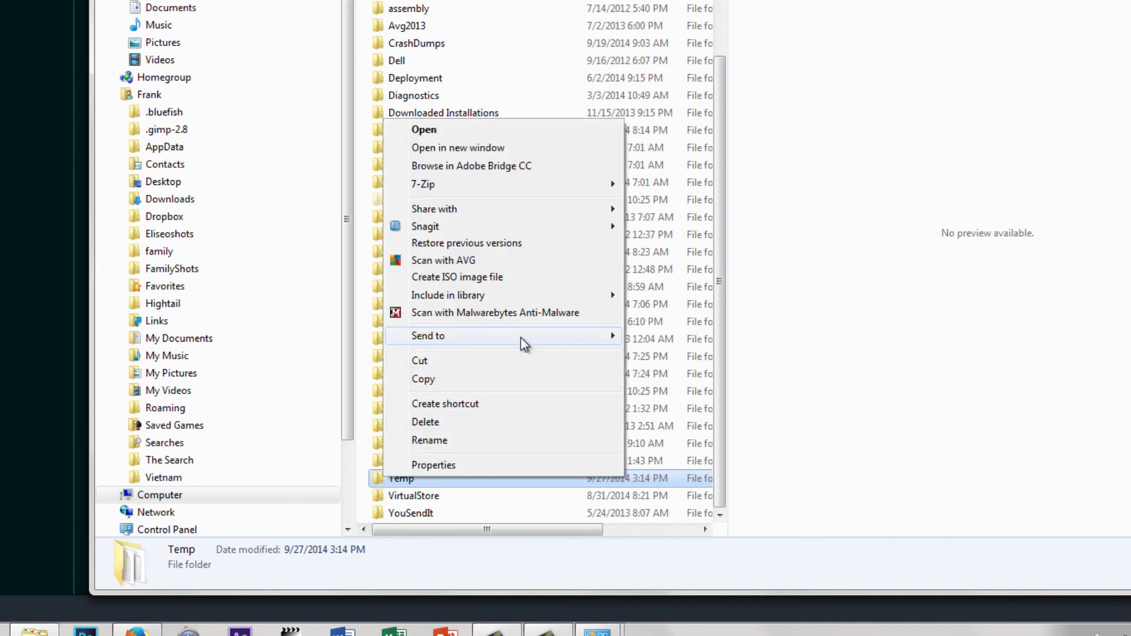
mouse_move(523, 334)
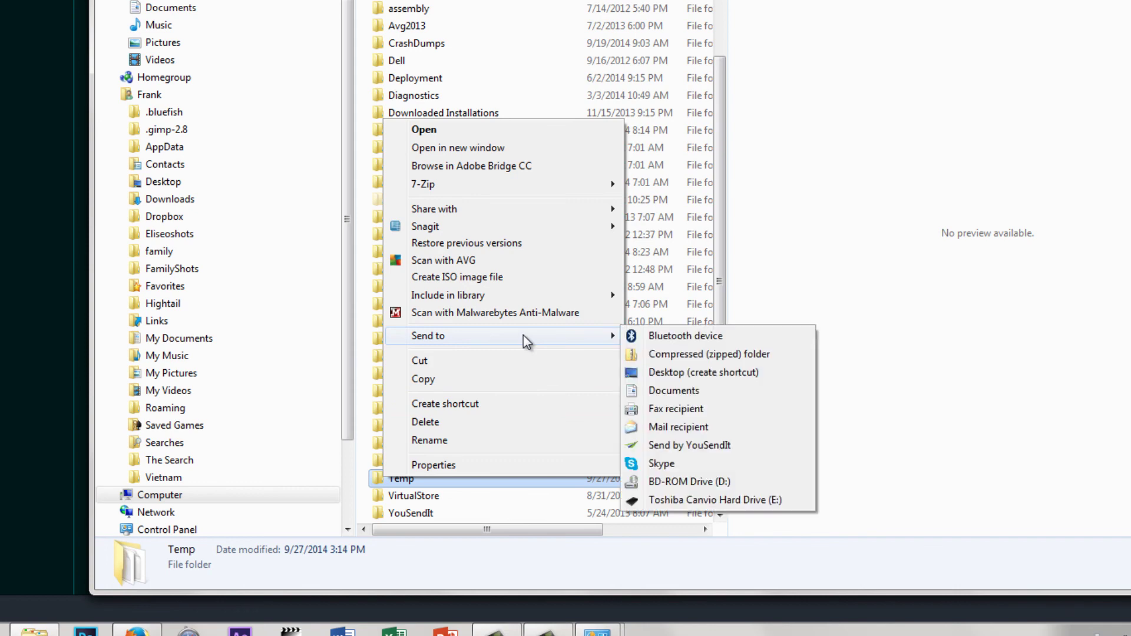
click(691, 376)
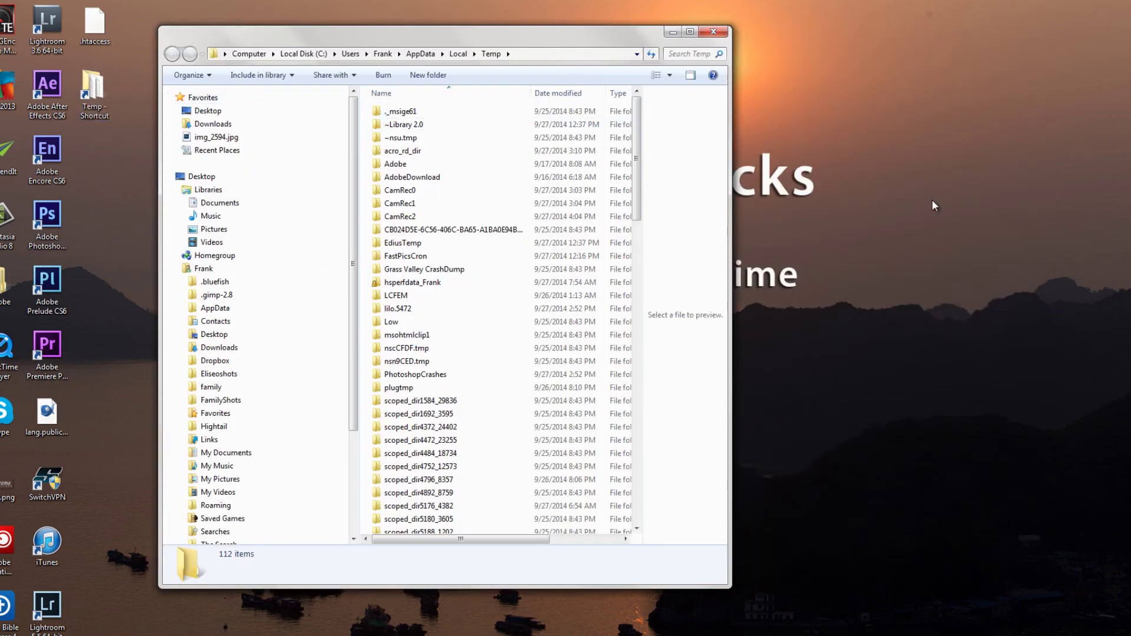
Check that the EdiusTemp folder is empty, then return to Temp.
drag(636, 132, 683, 102)
double_click(383, 243)
click(172, 54)
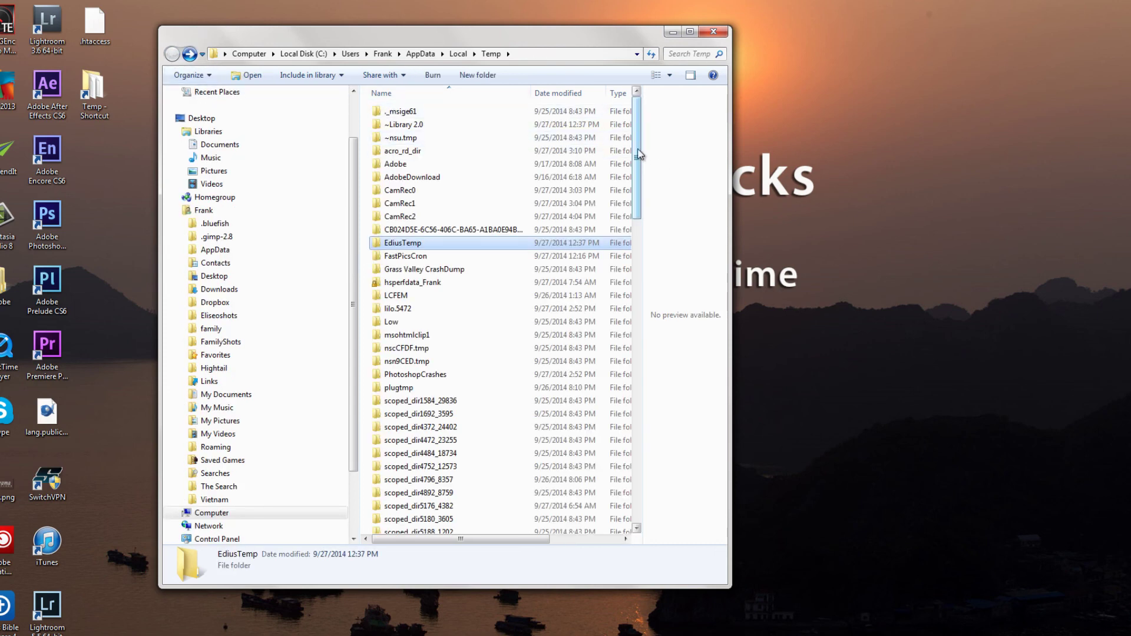
Select all 112 items in Temp and delete them to the Recycle Bin.
drag(638, 155, 664, 146)
click(458, 113)
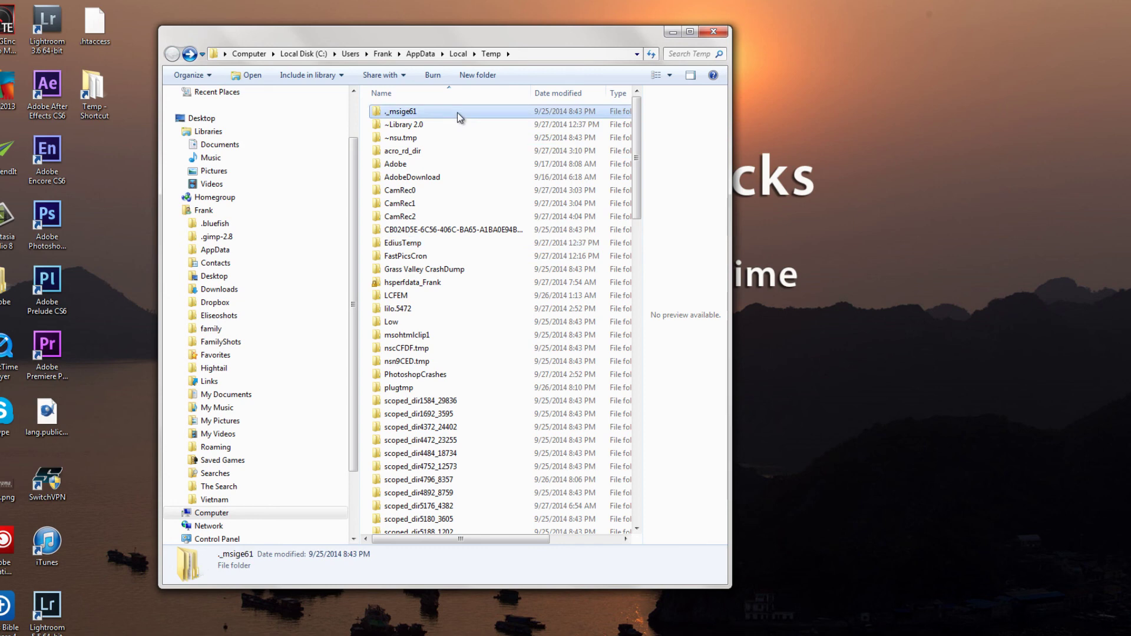
key(ctrl+a)
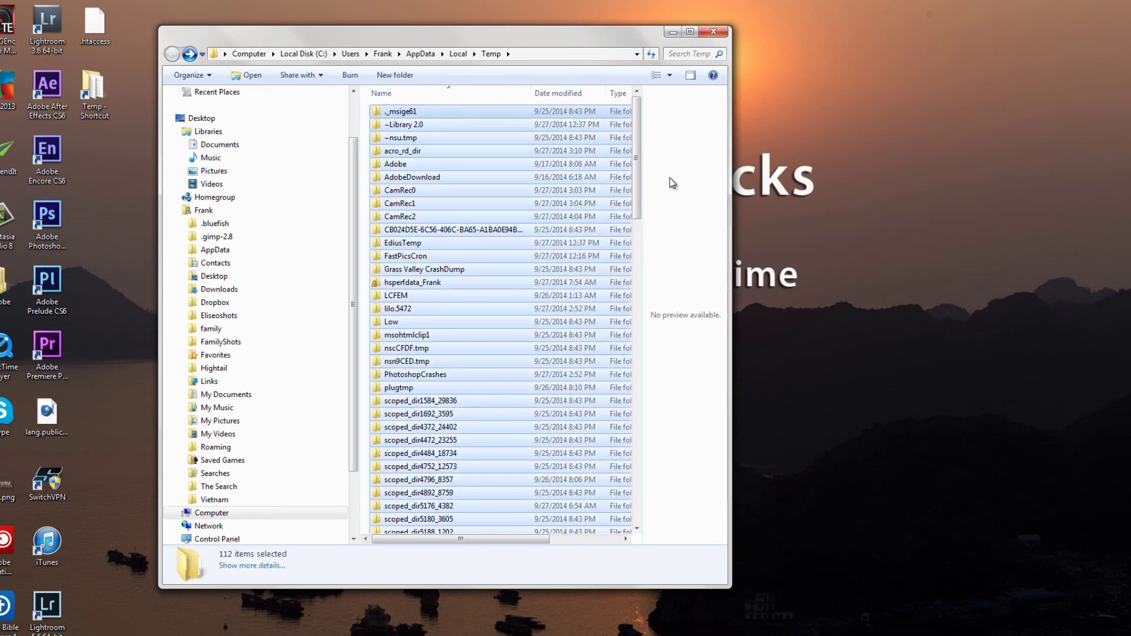
key(Delete)
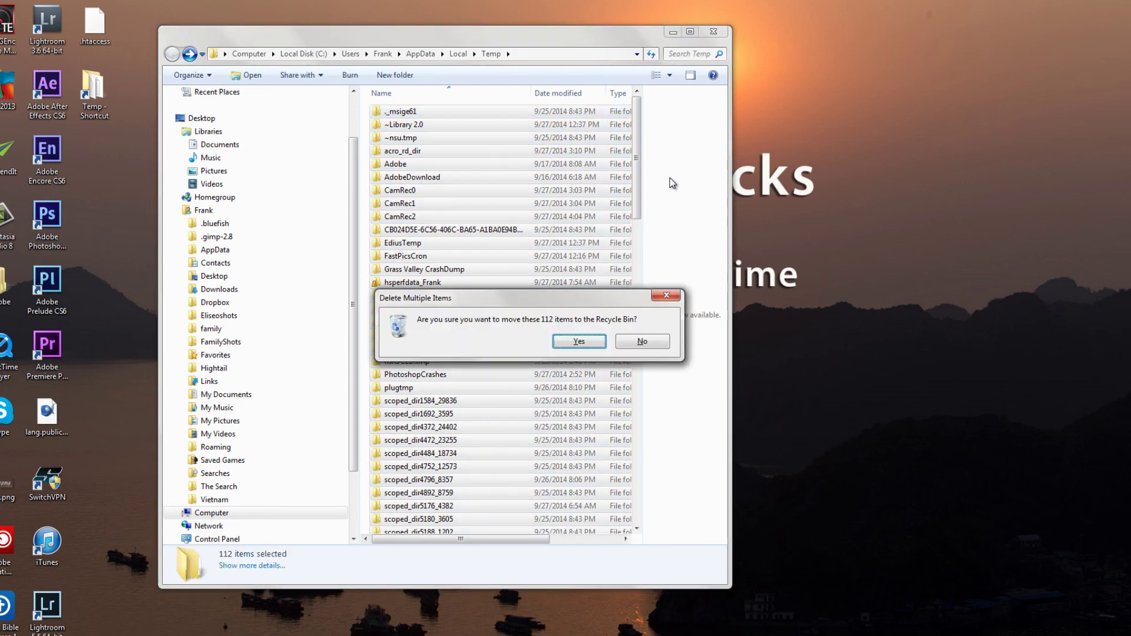
click(583, 340)
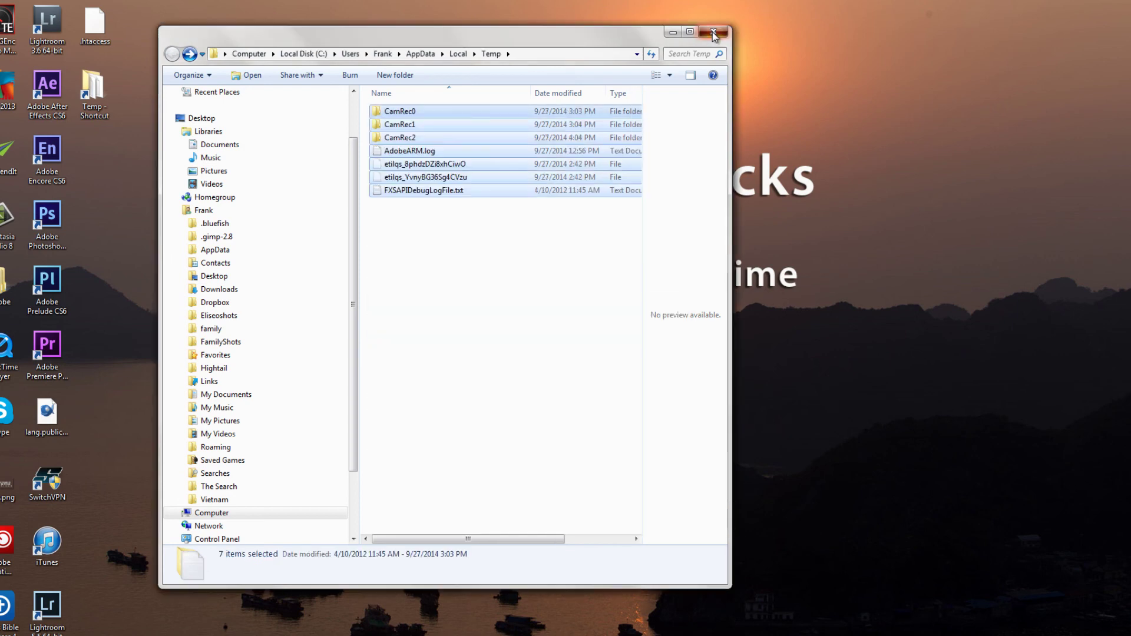